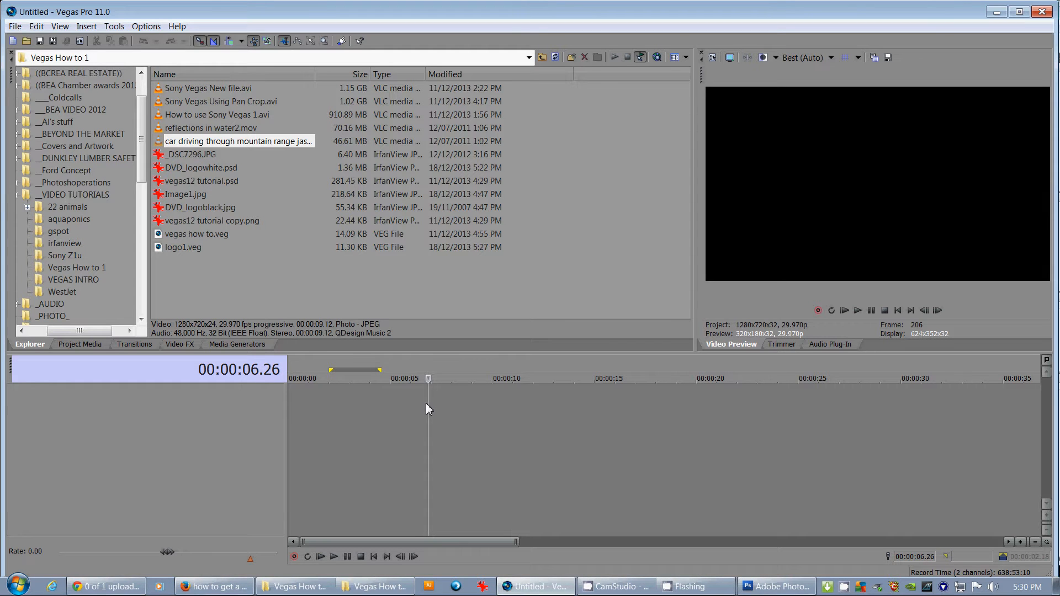
Maximise the Vegas window and park the playhead near the start of the timeline
click(1019, 13)
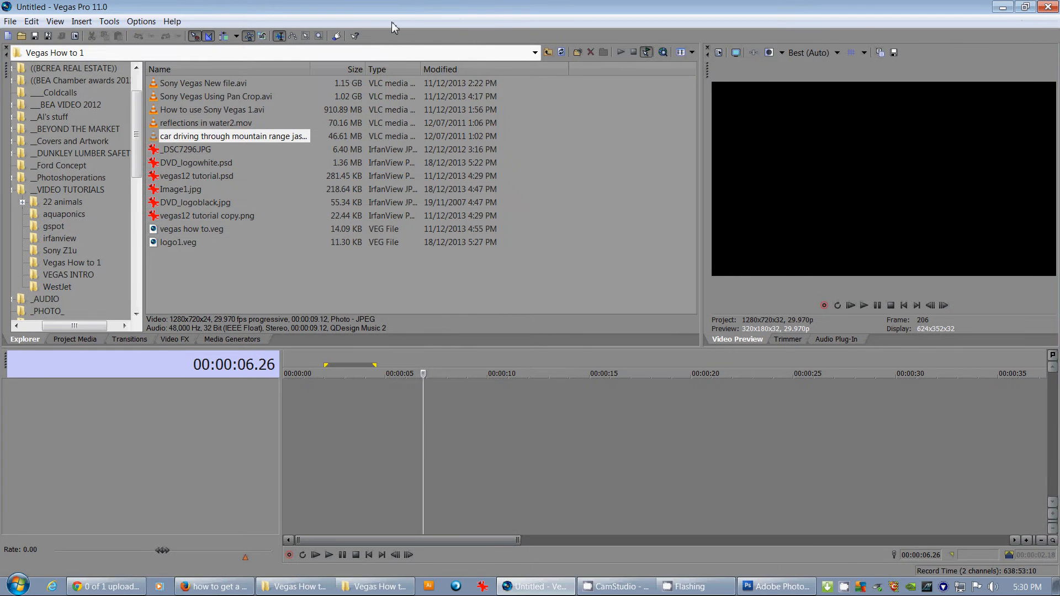
click(311, 358)
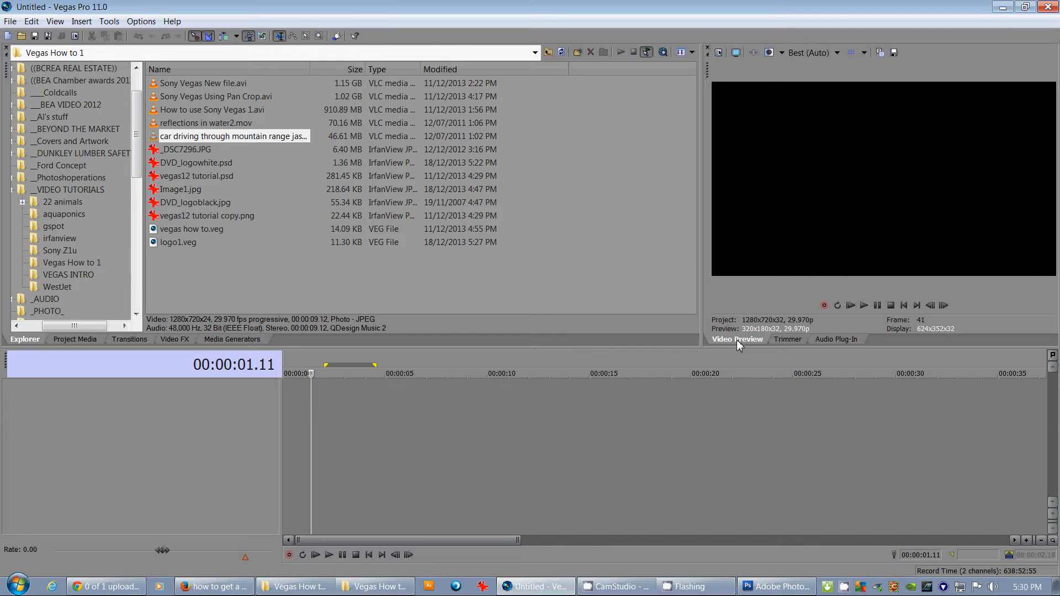
click(299, 359)
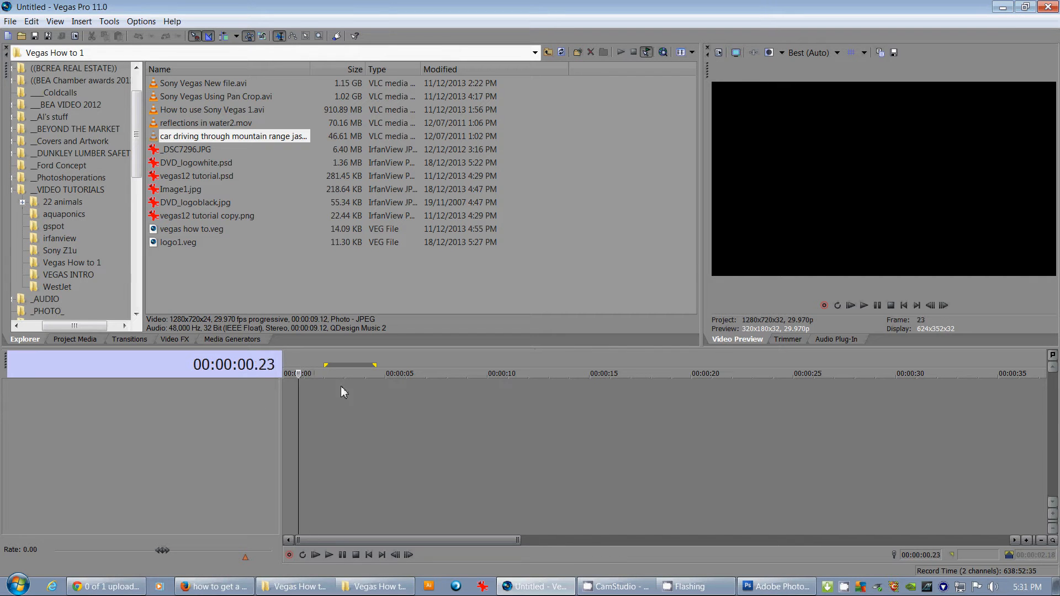
Auto-preview DVD_logoblack.jpg from the Vegas How to 1 folder, then stop the preview
click(183, 162)
click(203, 203)
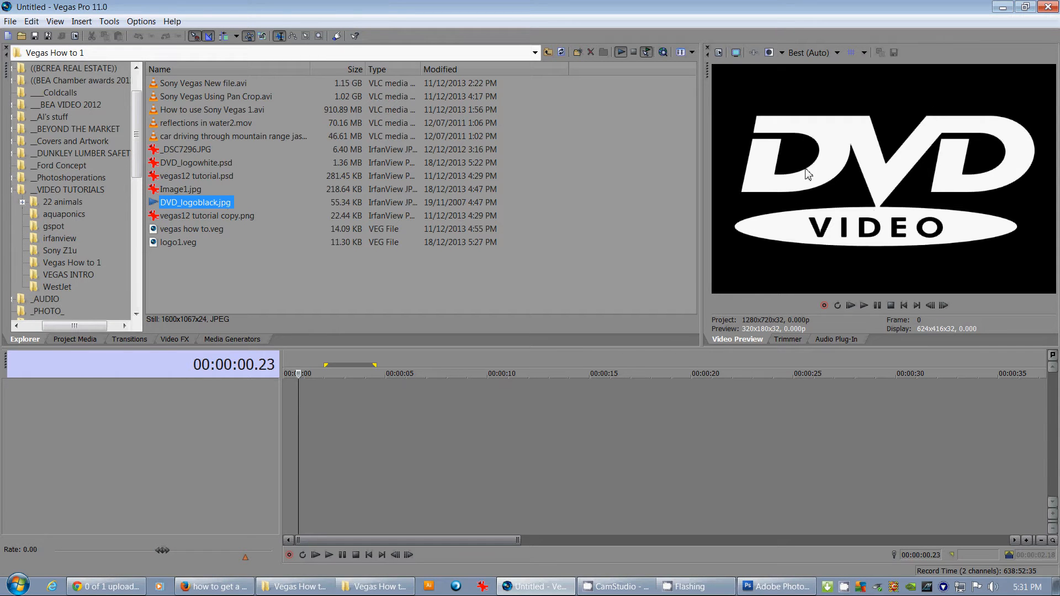
click(807, 142)
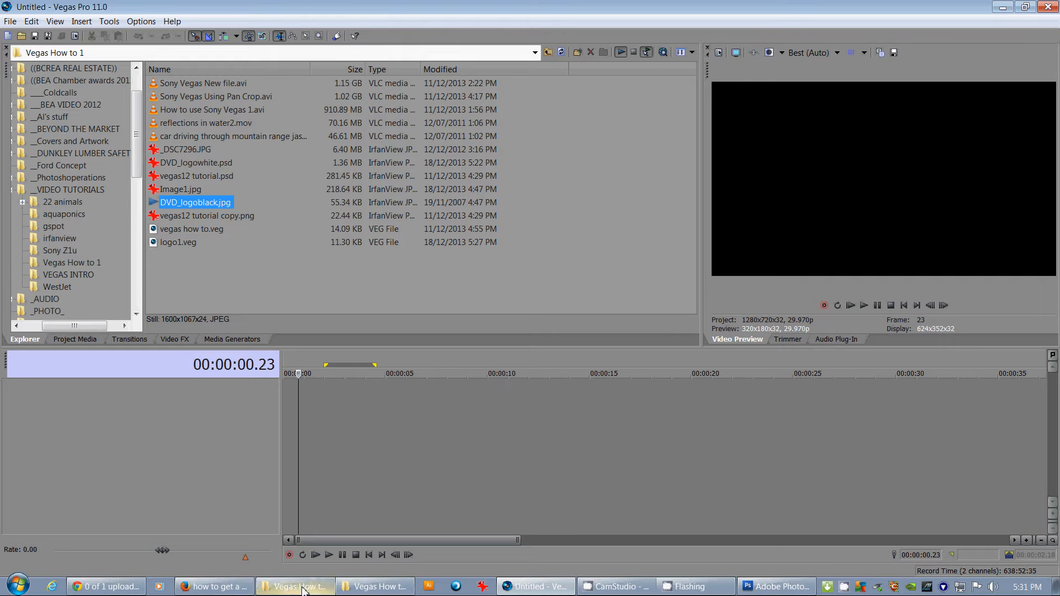
From the Explorer folder, open DVD_logoblack.jpg with Adobe Photoshop CS3
mouse_move(299, 587)
click(373, 587)
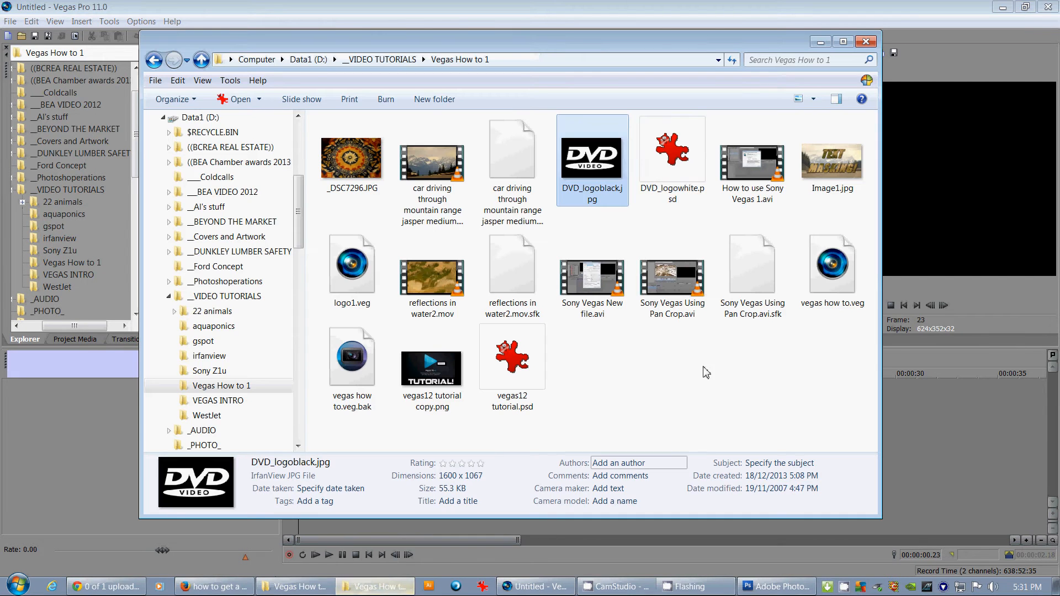
right_click(594, 162)
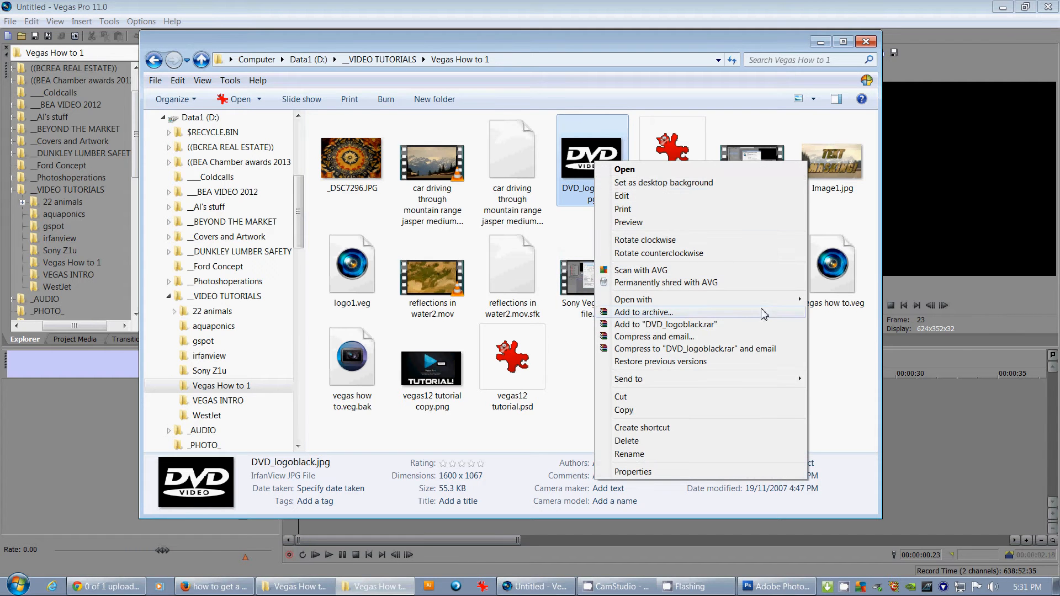
mouse_move(633, 299)
click(867, 315)
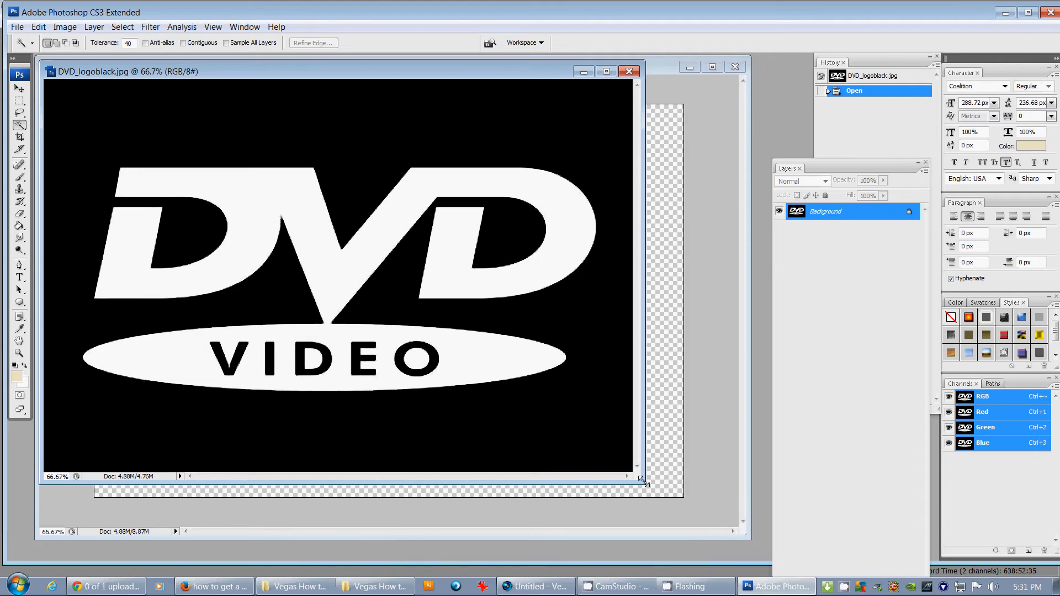
Enlarge the document window and magic-wand select the white DVD VIDEO logo shapes
drag(644, 482, 766, 559)
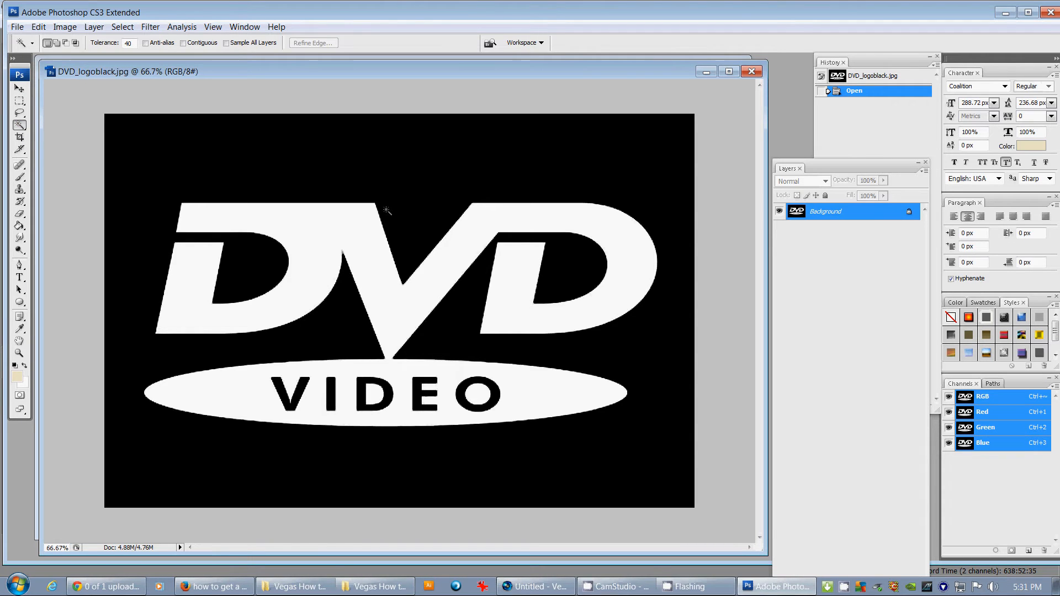
click(395, 317)
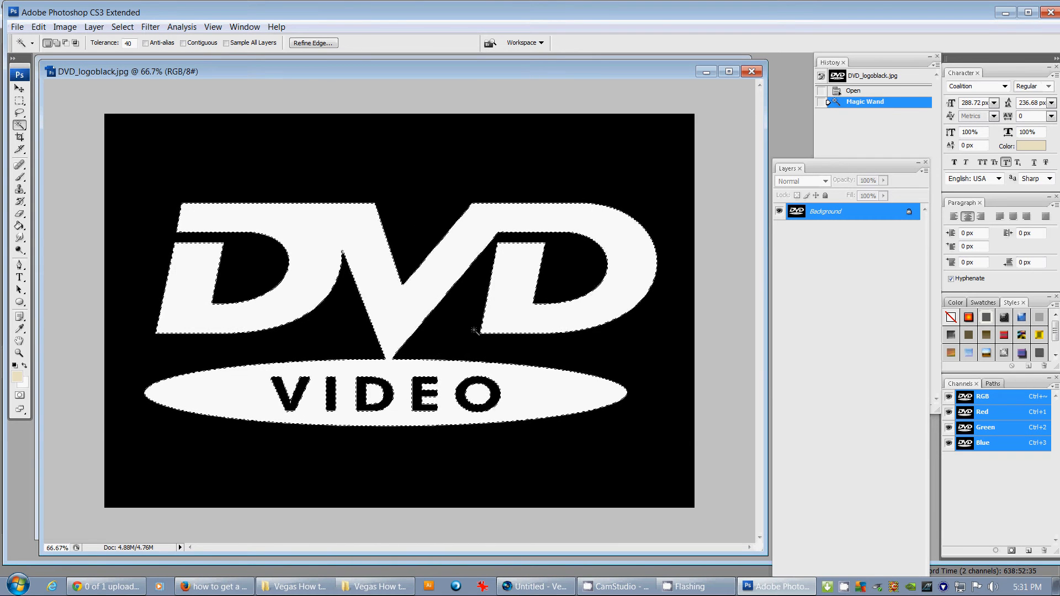
click(406, 318)
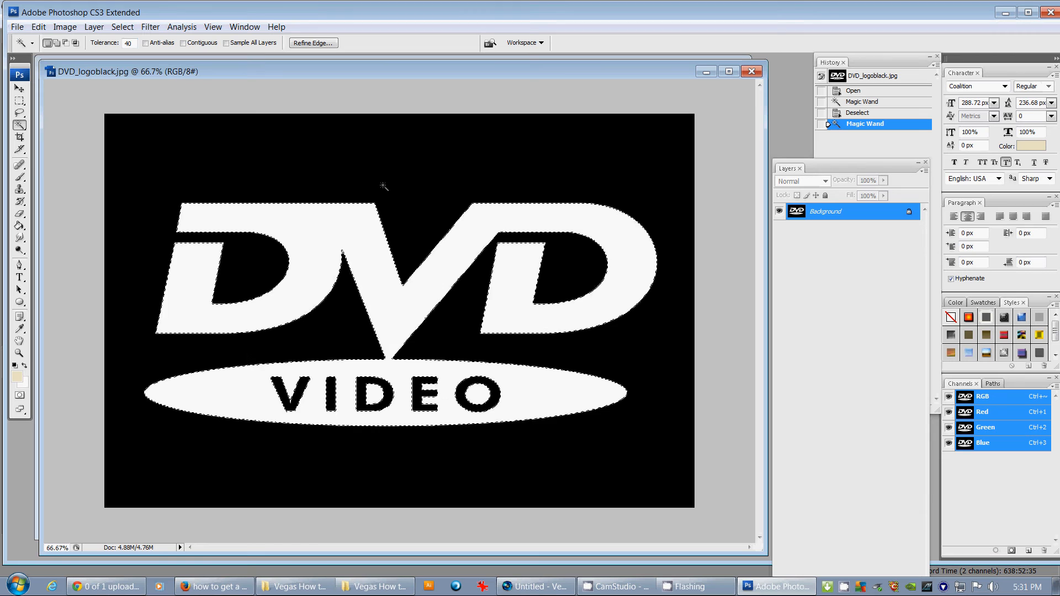
Contract the logo selection by 1 pixel via Select > Modify > Contract
click(122, 27)
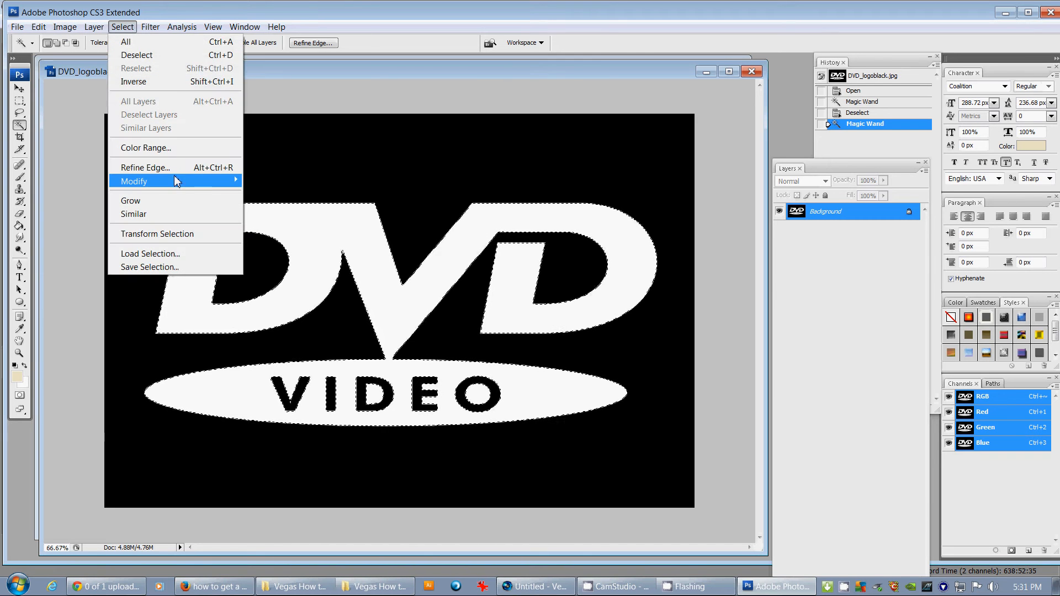
mouse_move(134, 180)
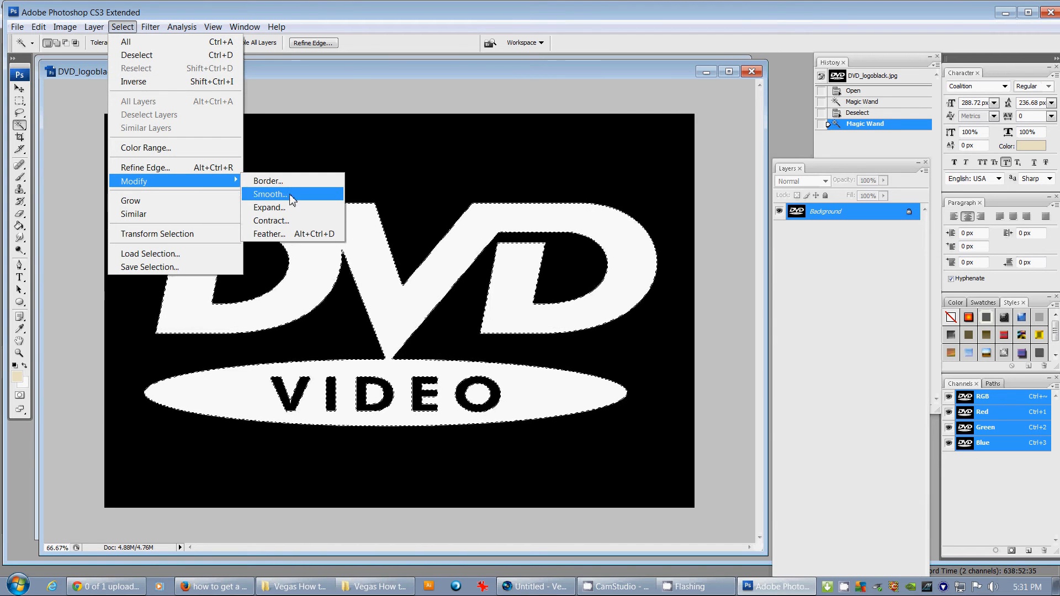
click(271, 220)
text(1)
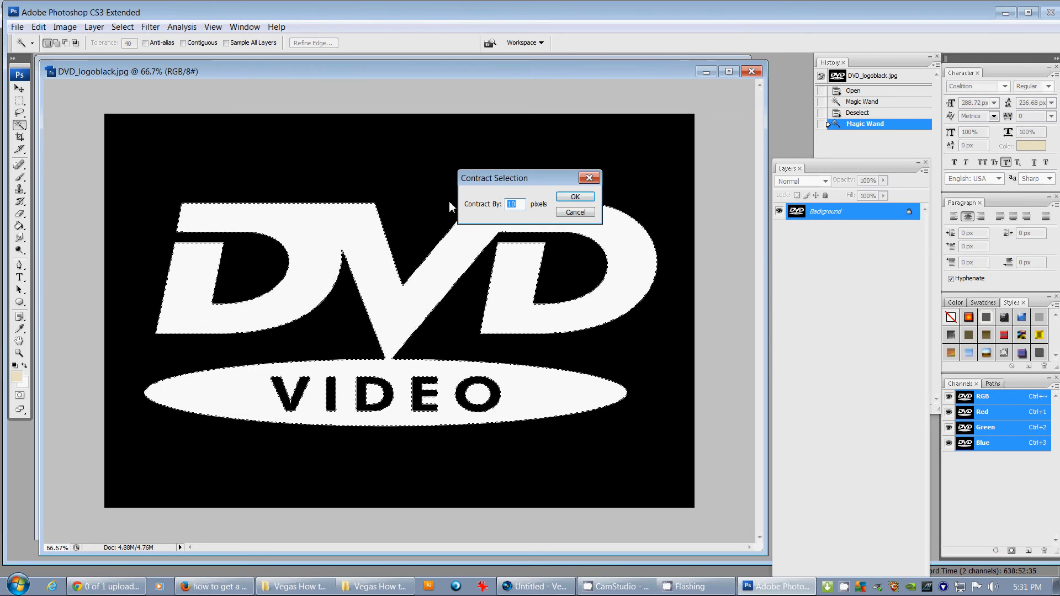
click(575, 196)
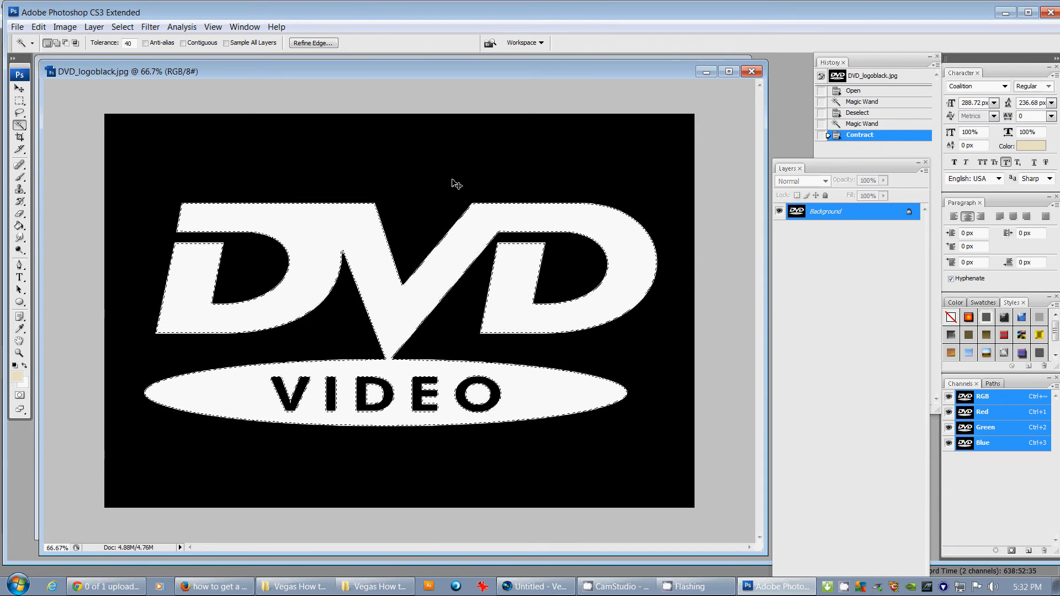
Copy the logo onto Layer 1, hide the Background layer and invert the logo to black
key(ctrl+v)
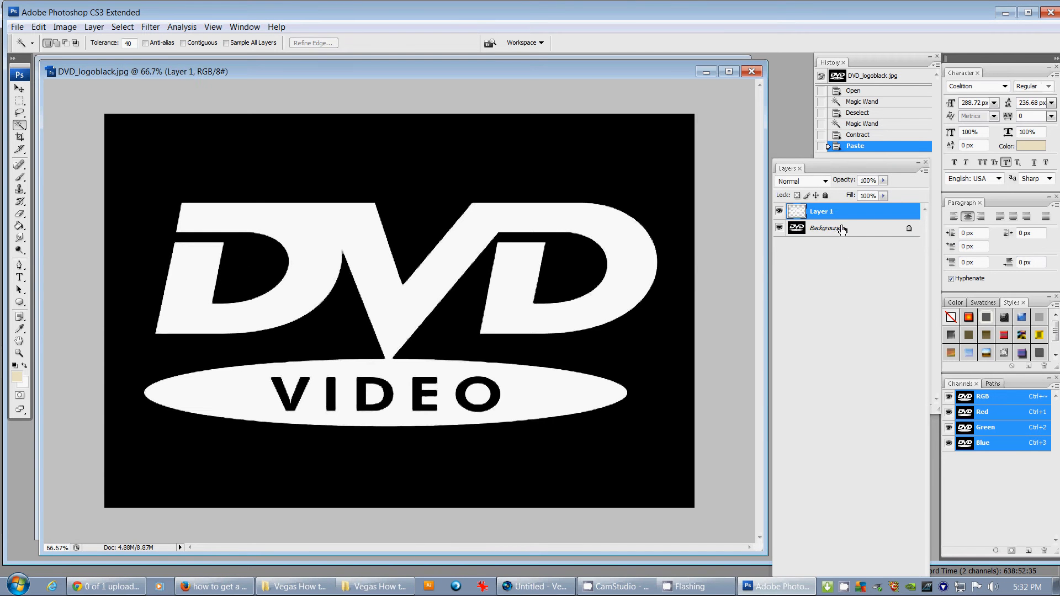
click(778, 228)
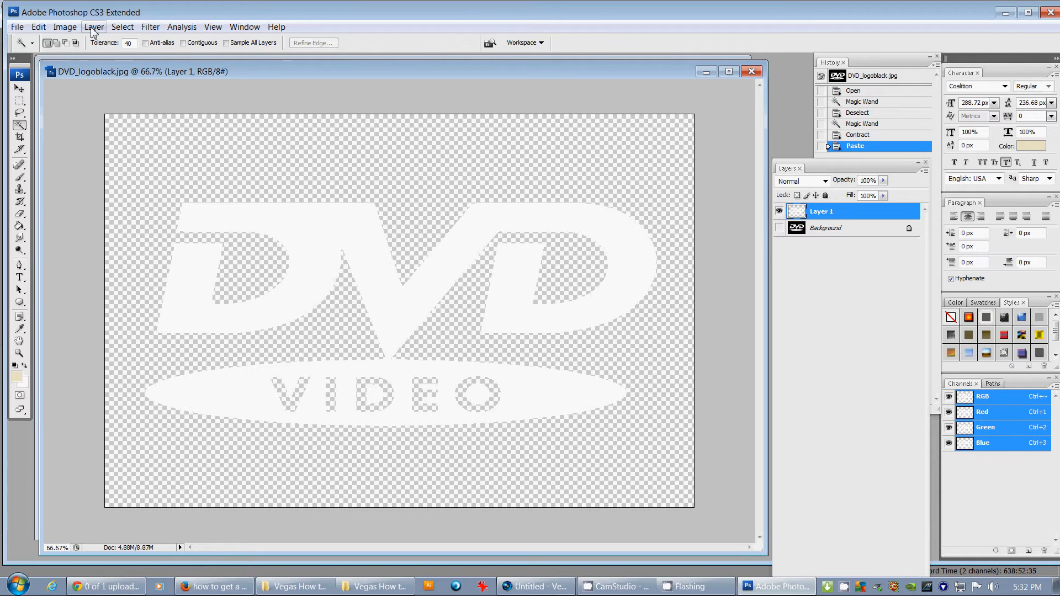
click(65, 26)
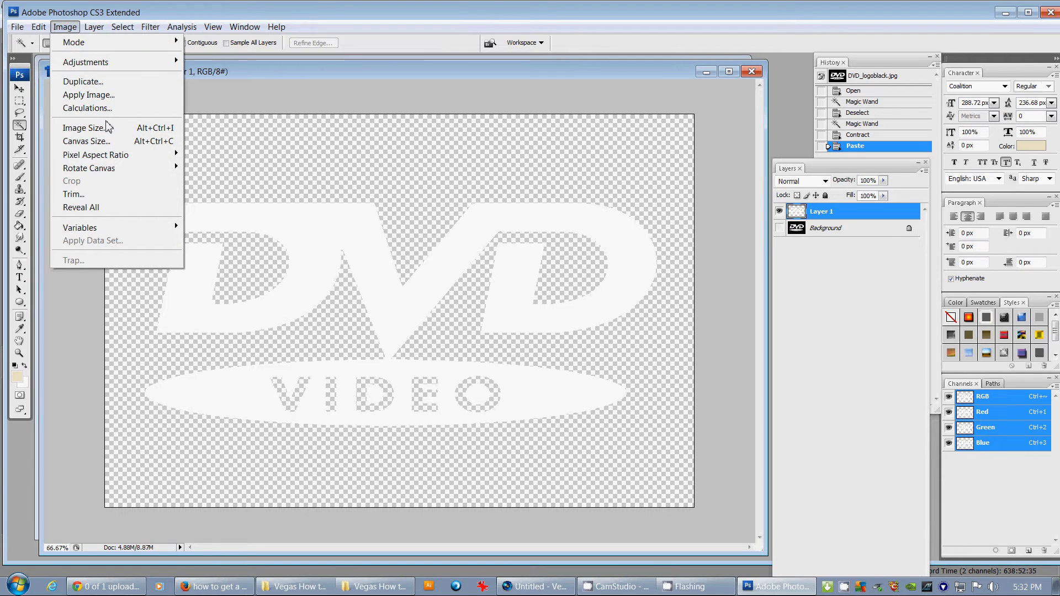
mouse_move(86, 63)
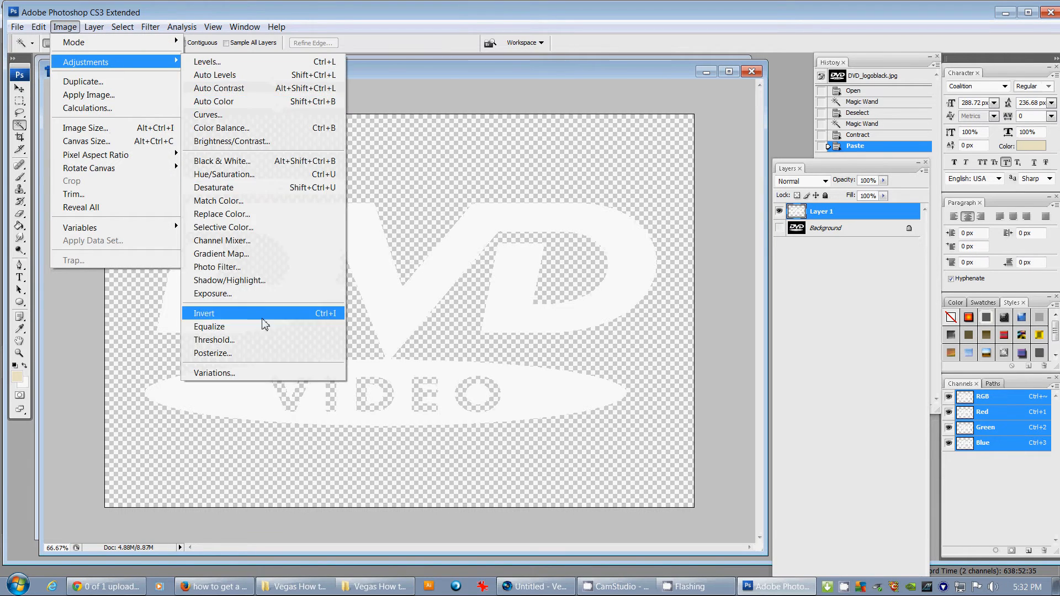
click(264, 315)
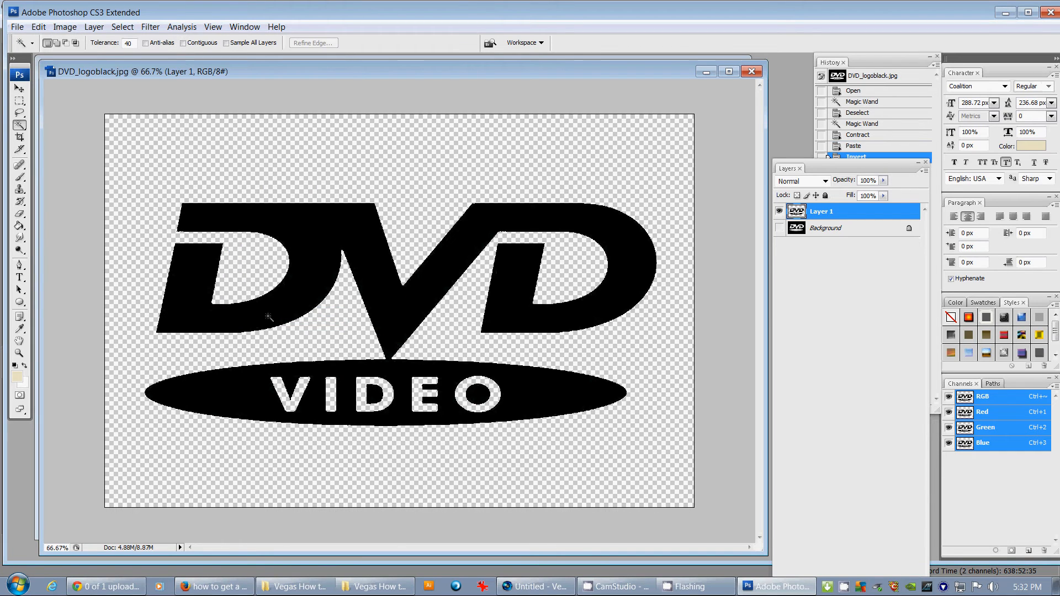
Save the black logo on transparency as DVD_logoblack.psd with default format options
click(17, 27)
click(65, 203)
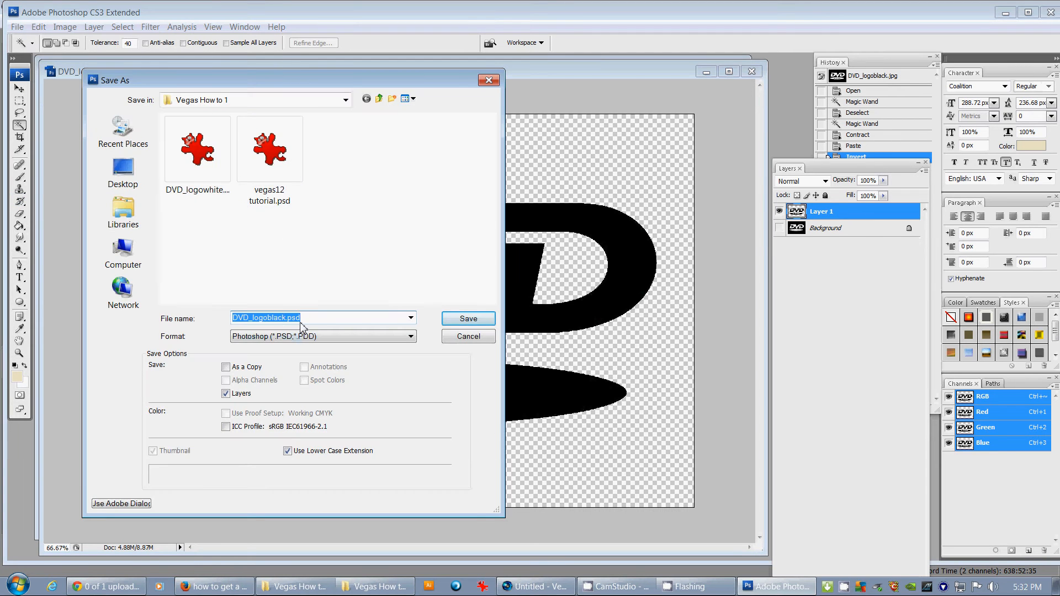
click(468, 318)
click(668, 190)
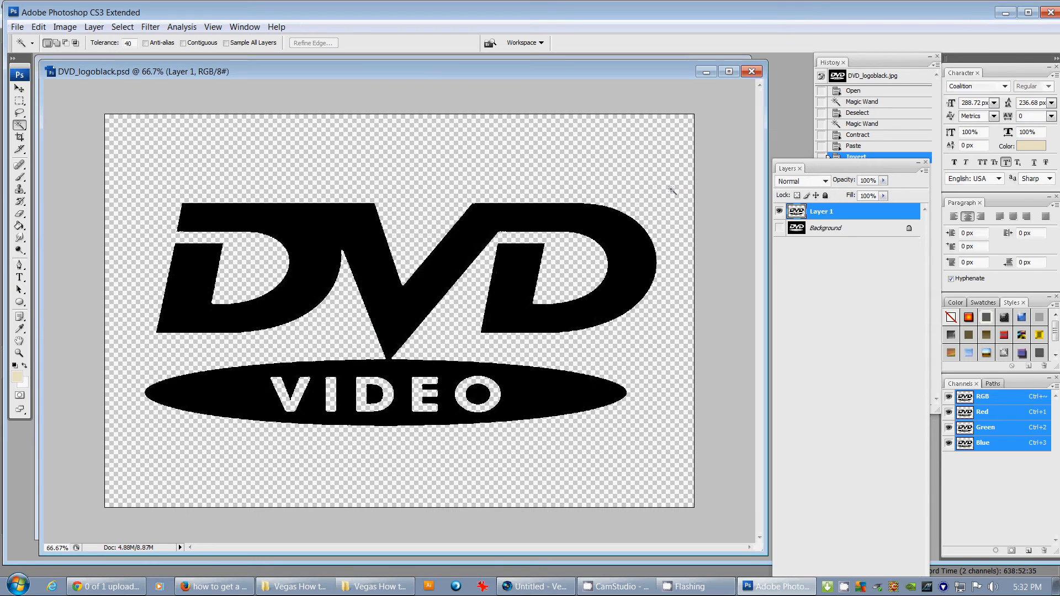
Back in Vegas, start a new project using the HDV 720-30p (1280×720) template
click(527, 586)
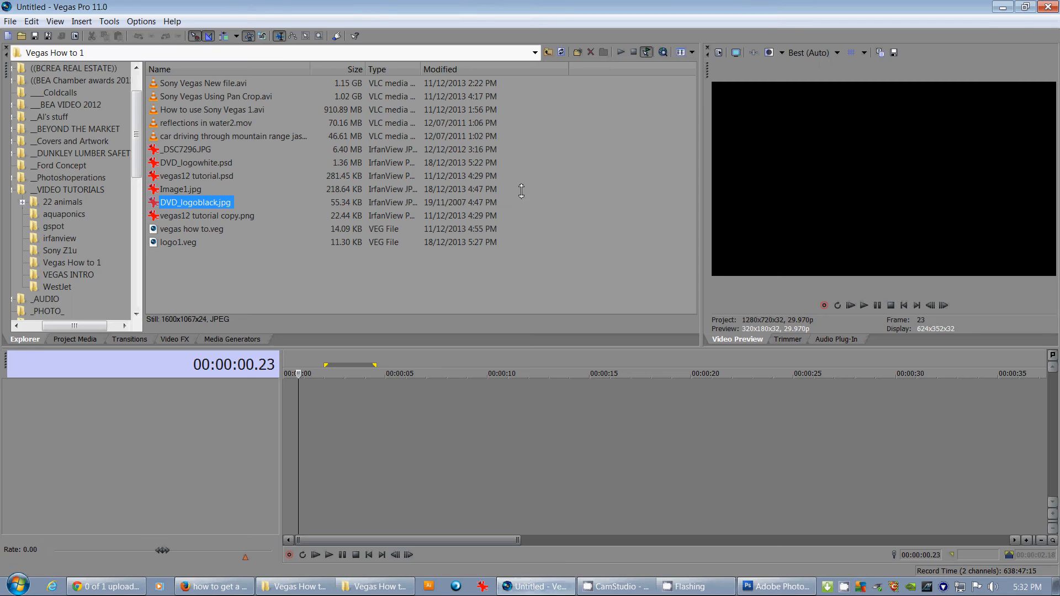
click(8, 21)
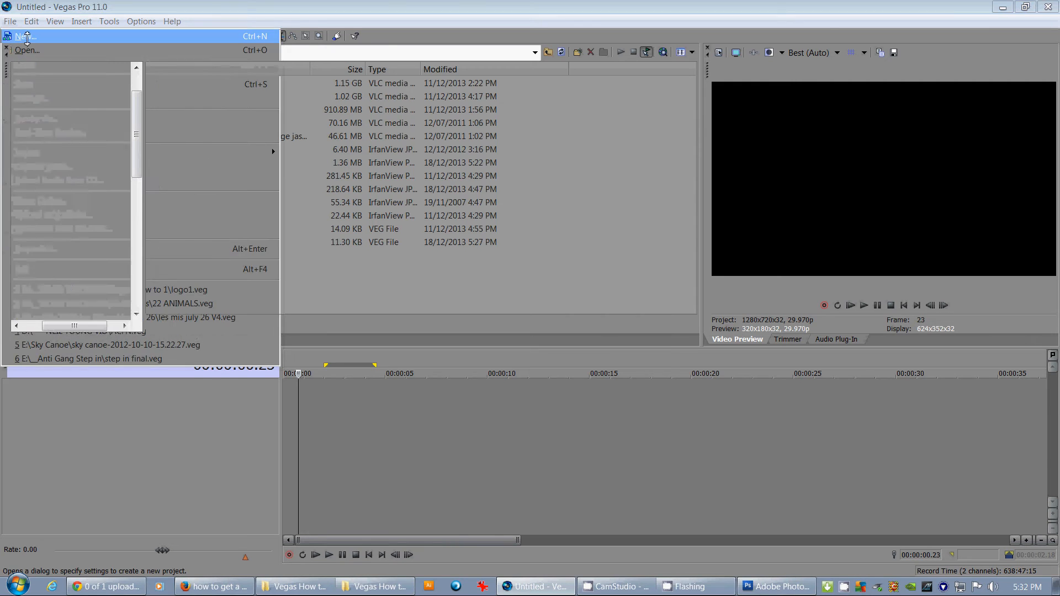
click(25, 38)
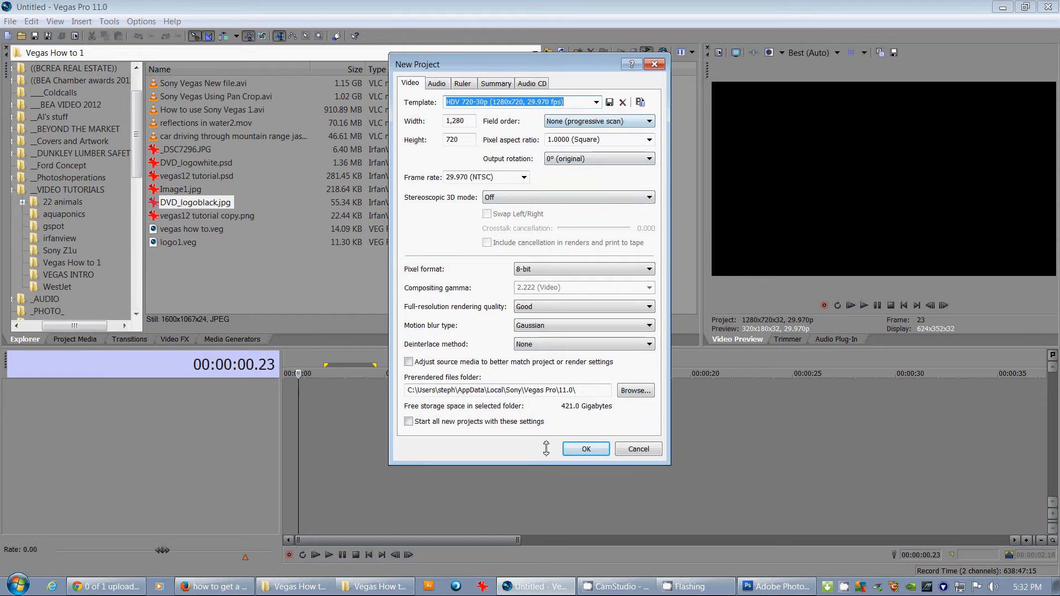
click(586, 449)
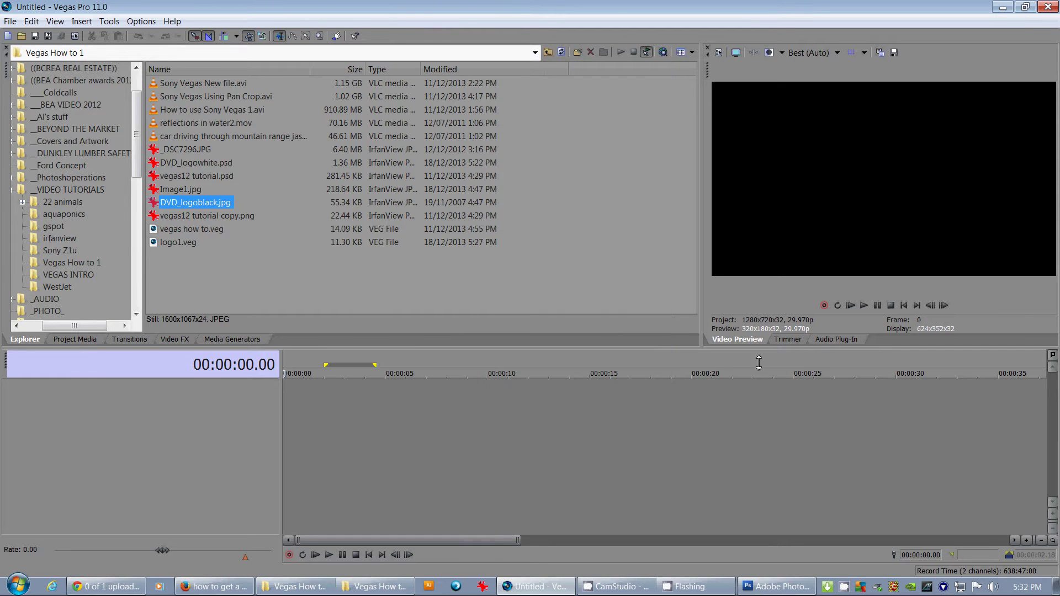
Refresh the Explorer file list and preview the new DVD_logoblack.psd file
click(305, 372)
right_click(243, 253)
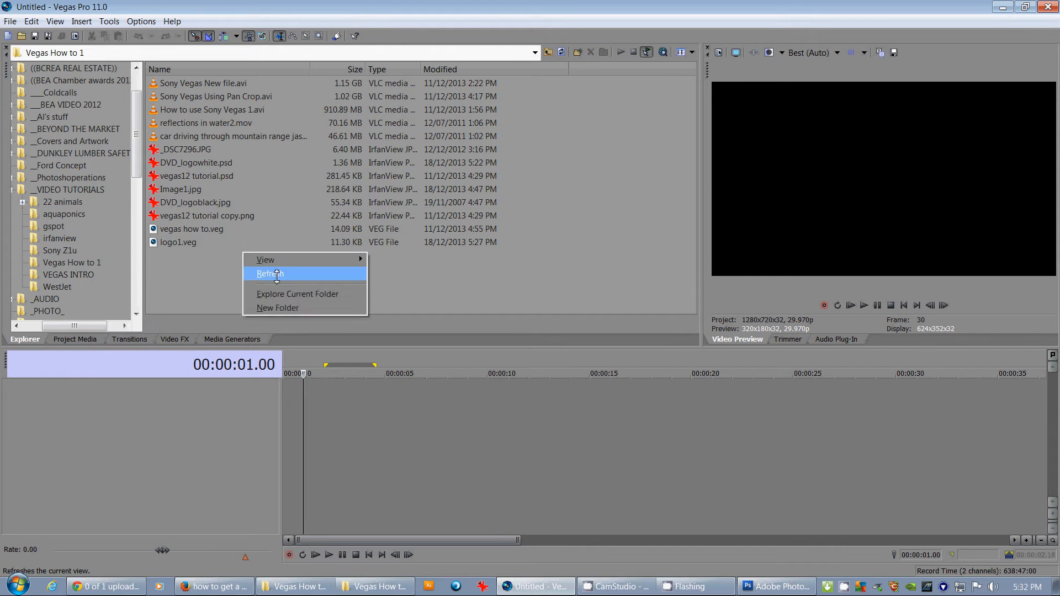
click(278, 294)
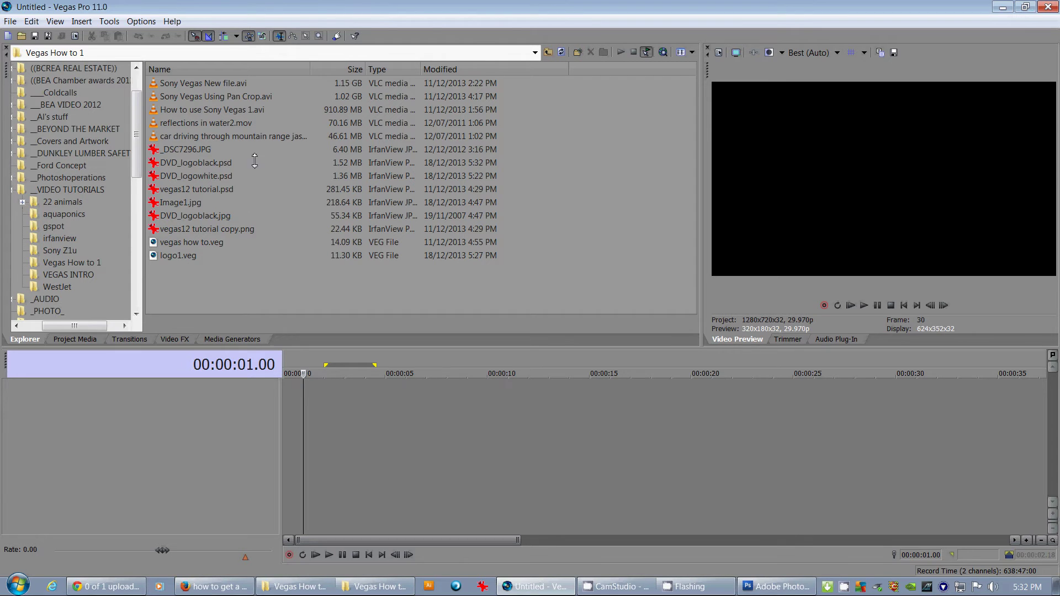
click(212, 164)
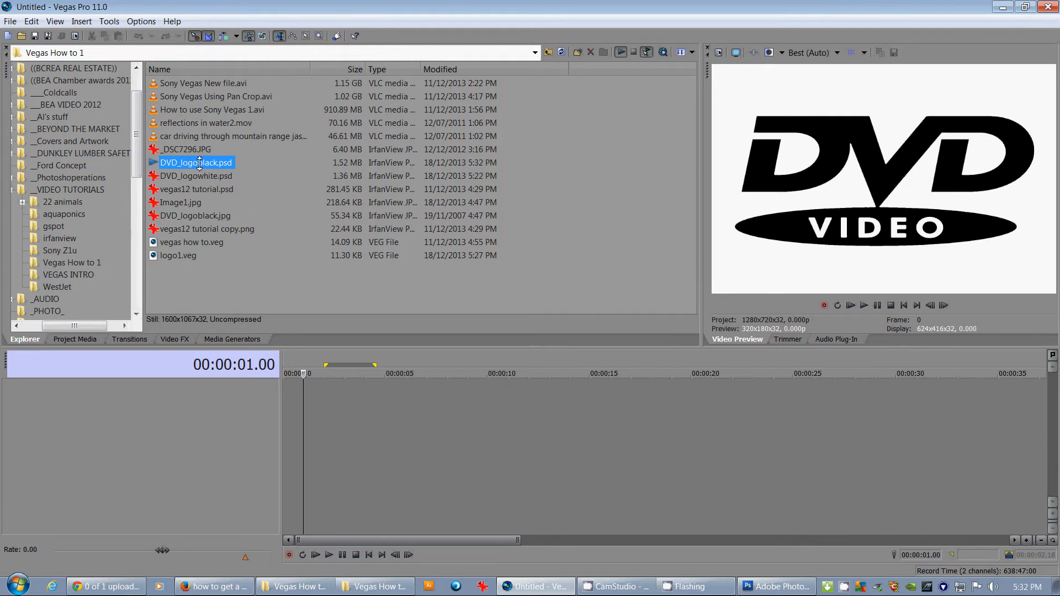
Place DVD_logoblack.psd on a video track and the mountain driving footage on a track below it
drag(199, 163, 322, 395)
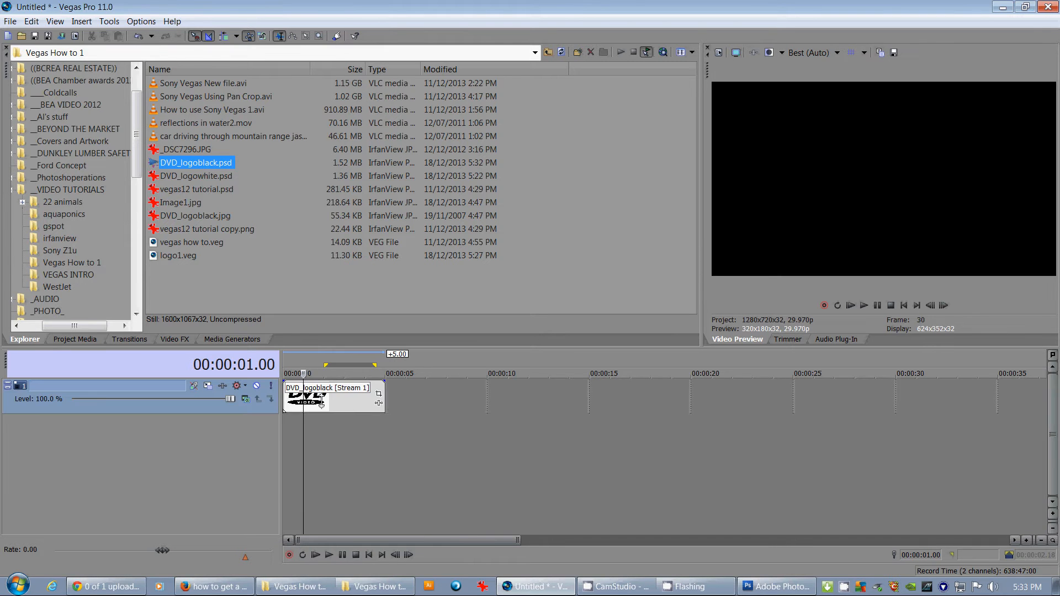
click(296, 402)
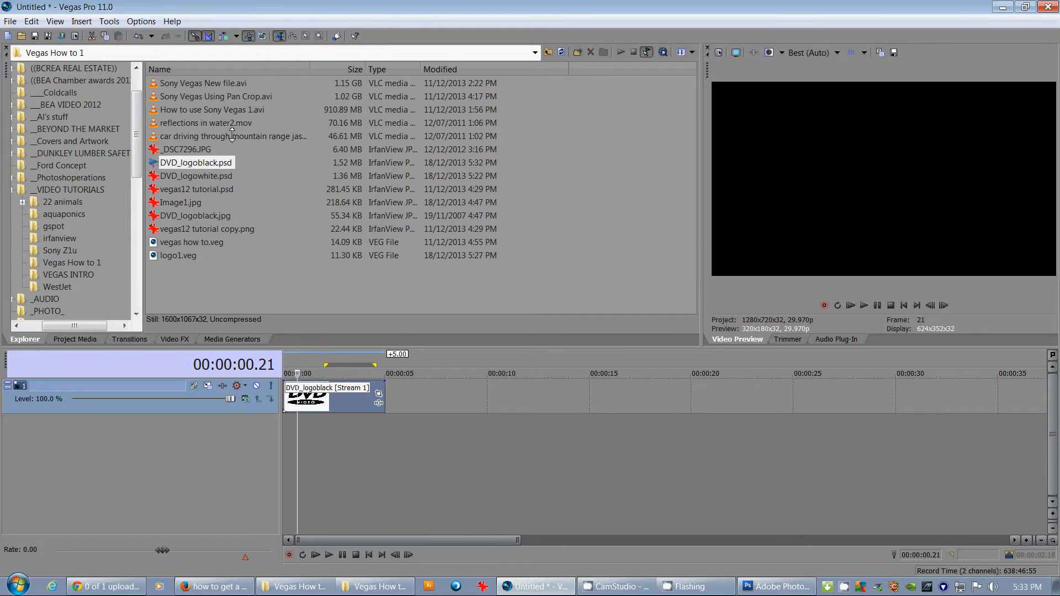
click(248, 138)
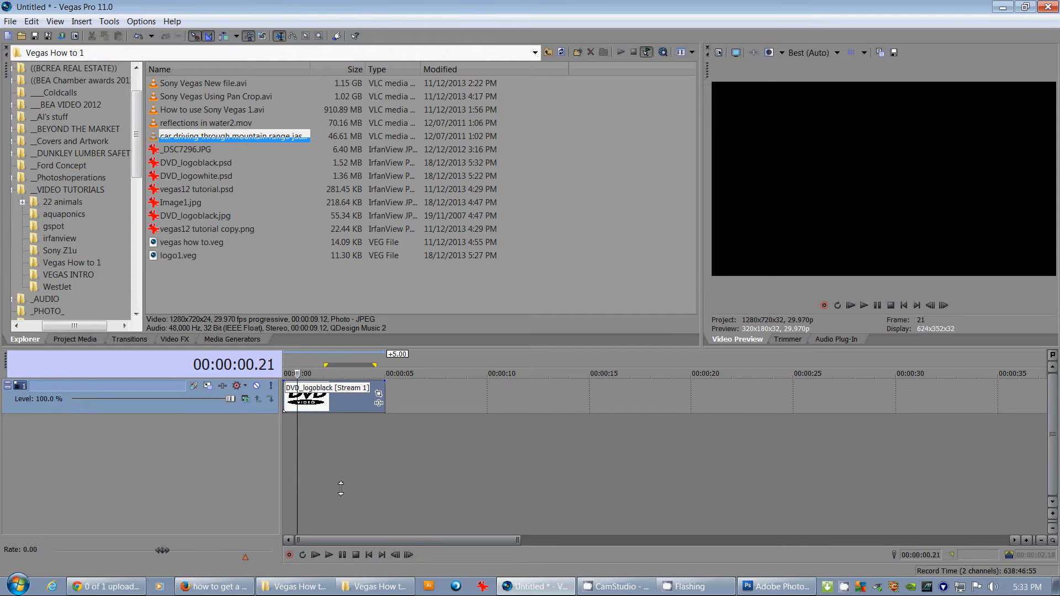
drag(248, 137, 285, 456)
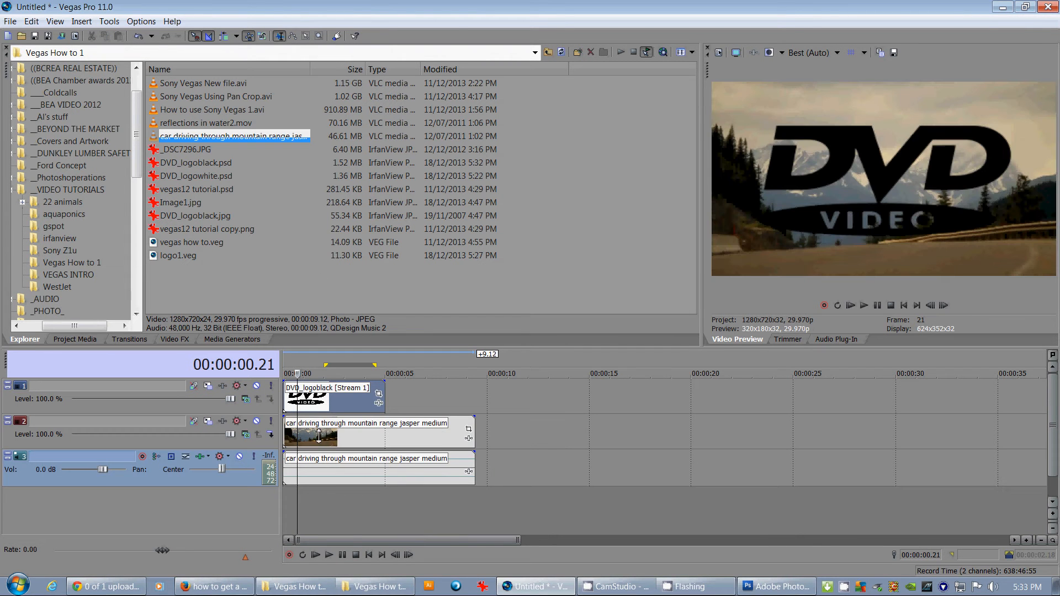
click(320, 437)
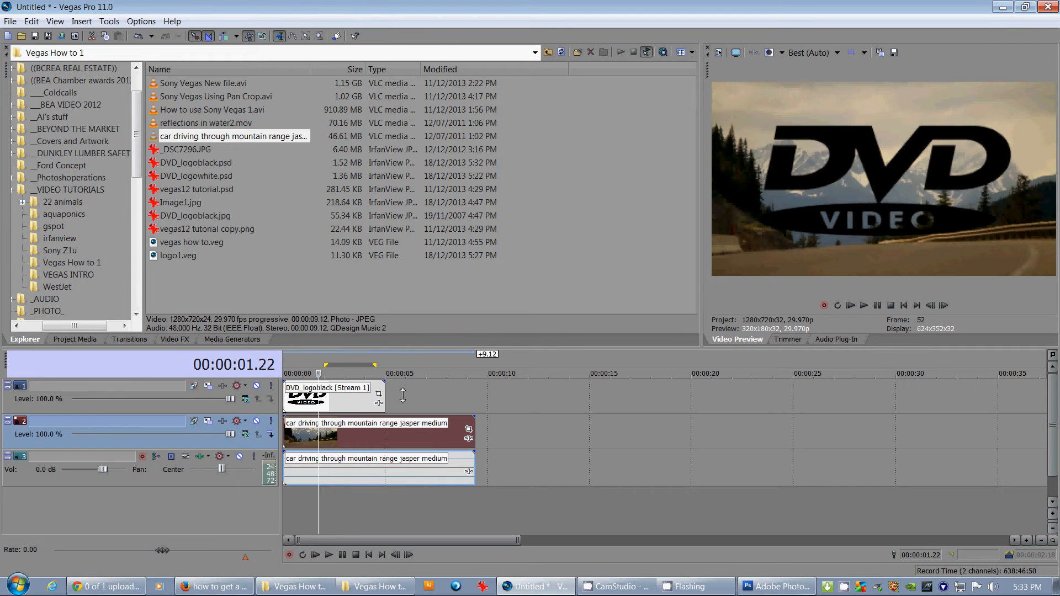
Trim the driving footage to the logo event's length and play them back together
mouse_move(473, 431)
mouse_down()
mouse_move(501, 430)
mouse_move(482, 432)
mouse_up()
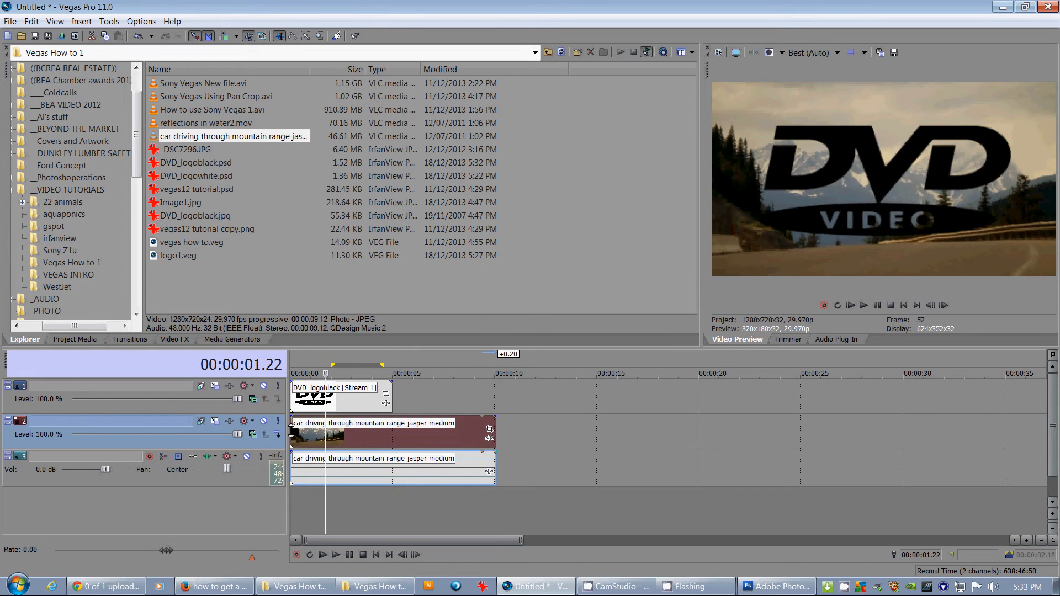
mouse_move(286, 433)
mouse_down()
mouse_move(439, 433)
mouse_move(377, 464)
mouse_move(372, 433)
mouse_move(389, 430)
mouse_move(291, 431)
mouse_up()
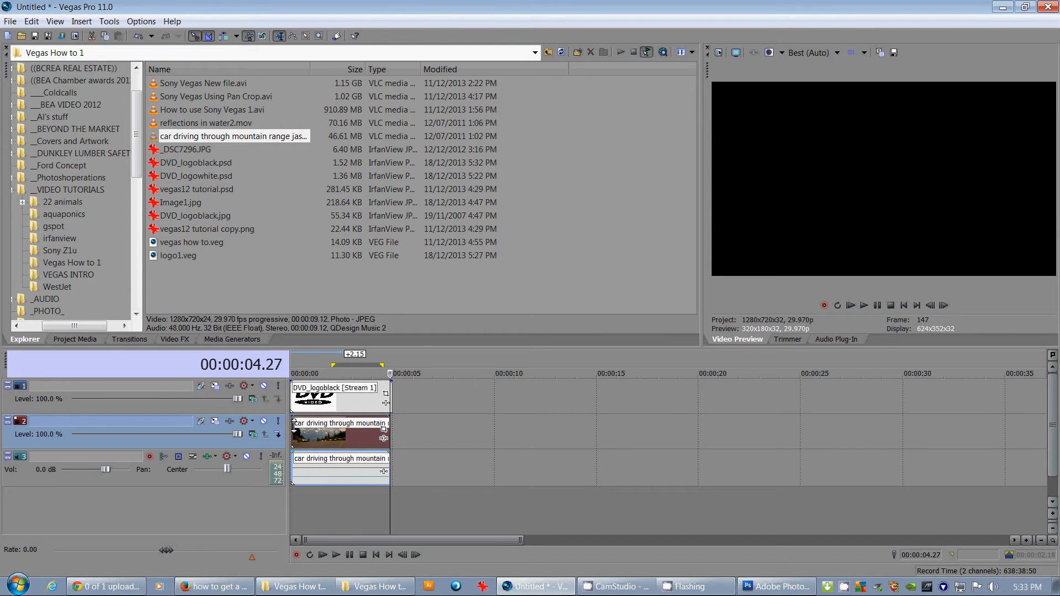
click(304, 431)
key(space)
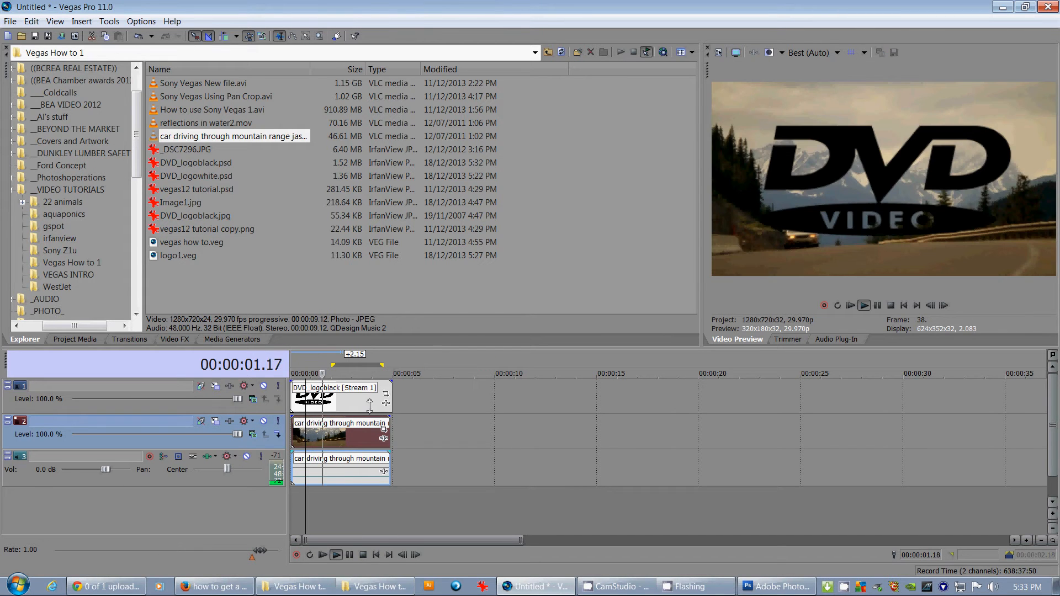
key(Return)
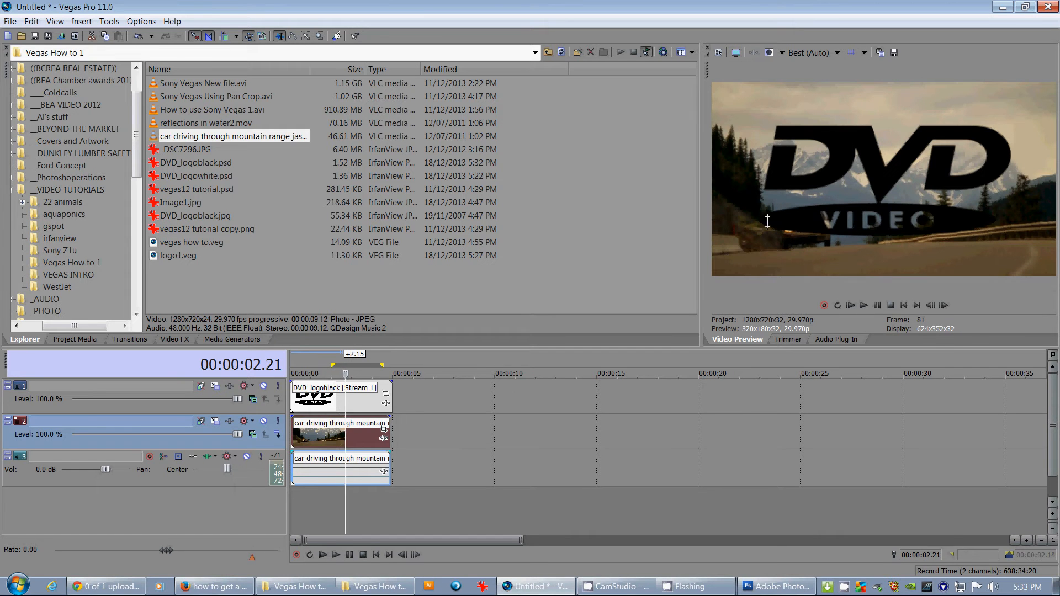
In the logo track's Track Motion window, set compositing mode to 3D Source Alpha
click(309, 399)
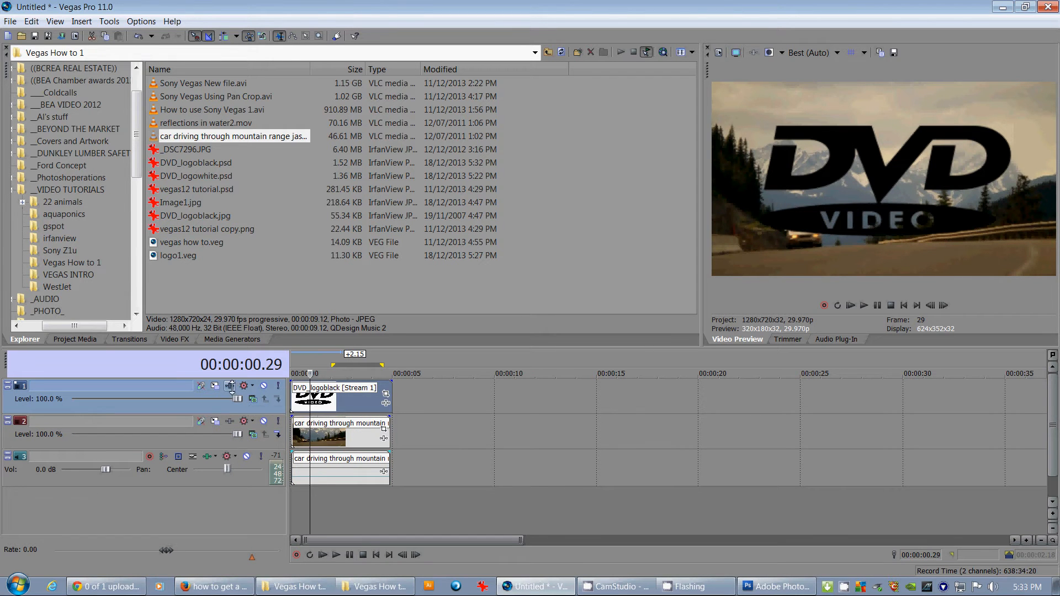
click(213, 387)
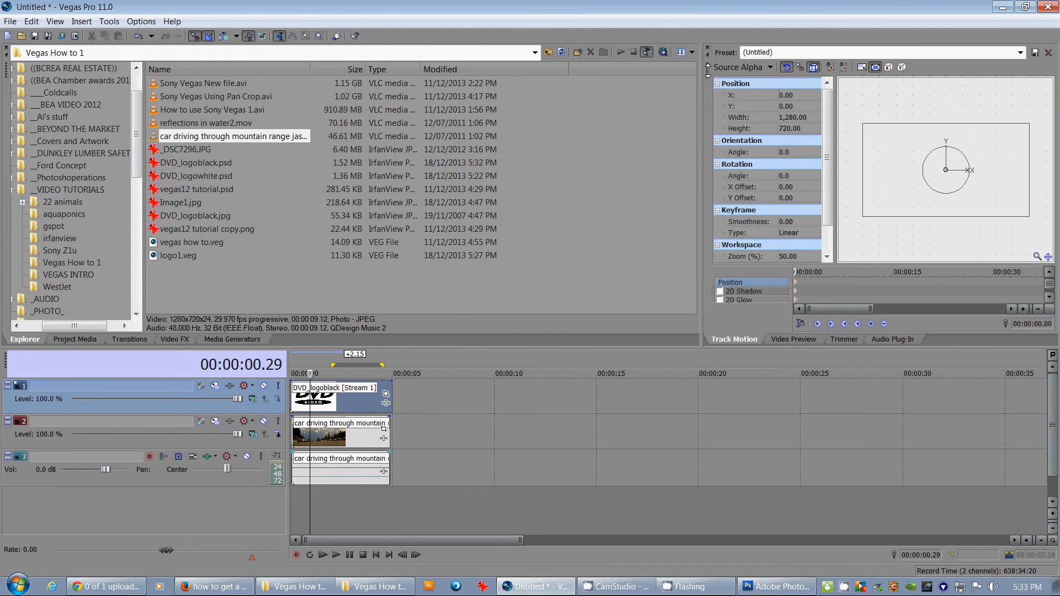
drag(710, 70, 221, 74)
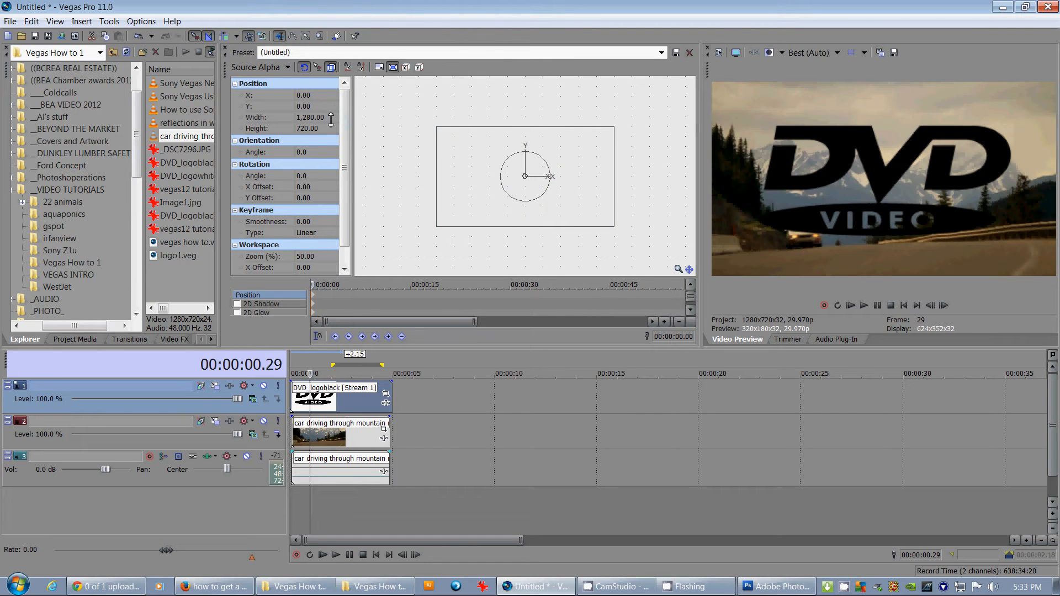
click(288, 67)
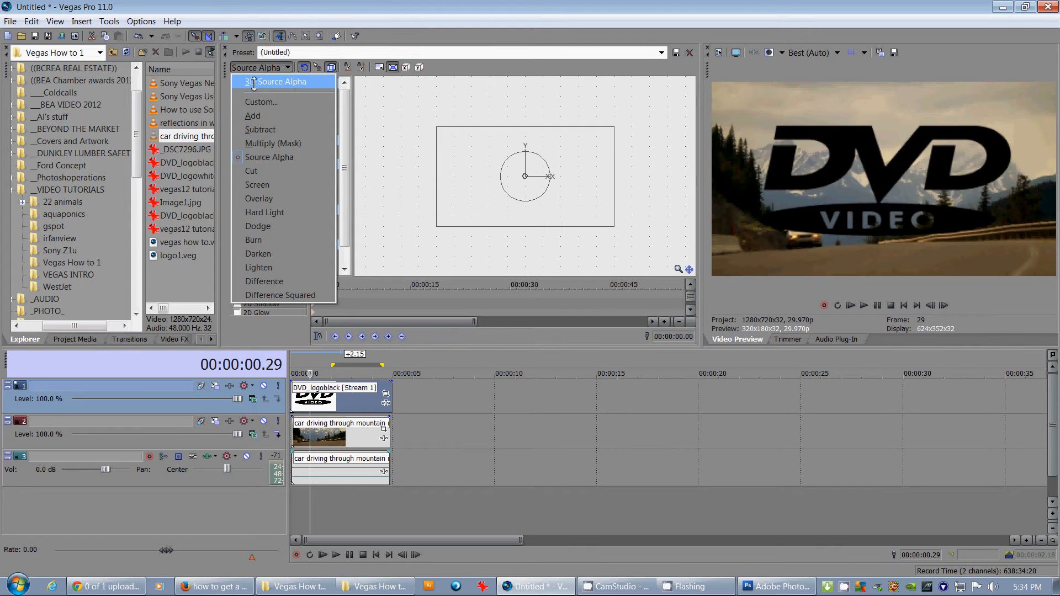
click(277, 82)
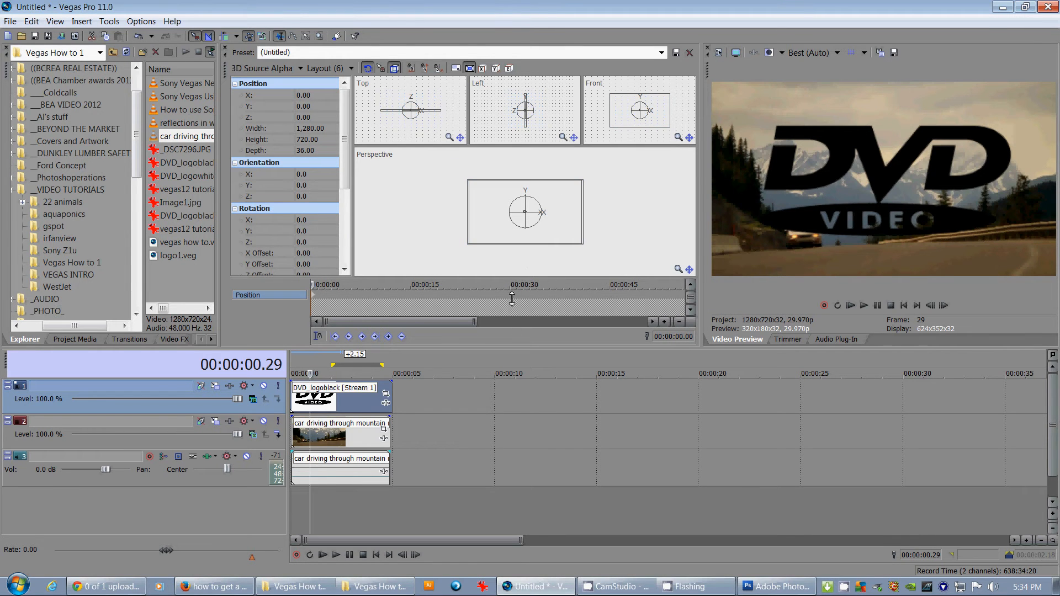
Select the footage and audio tracks with the playhead at the clips' end near 4.27 seconds
click(394, 427)
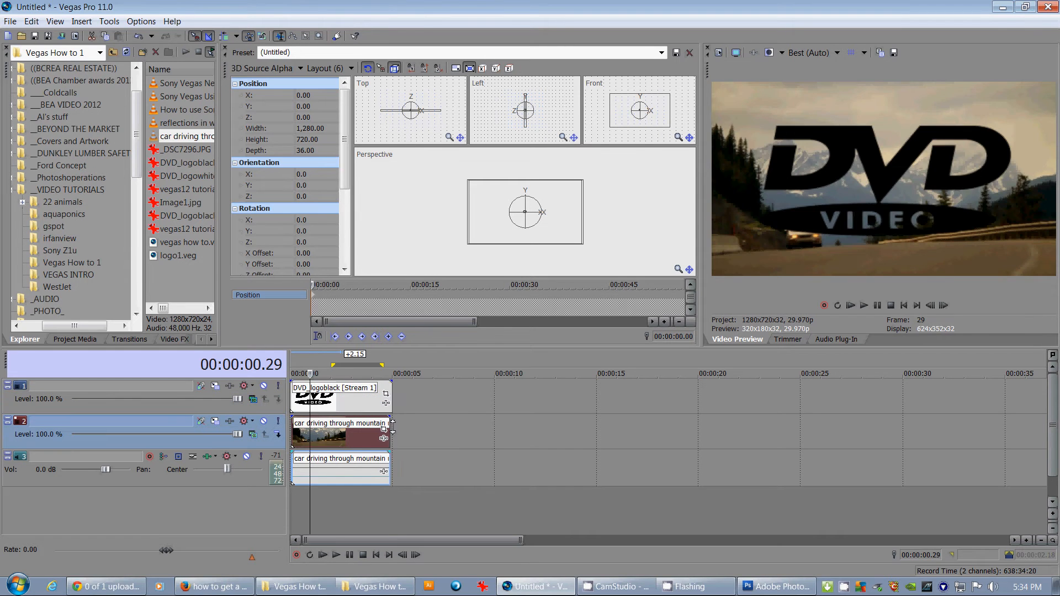
click(391, 399)
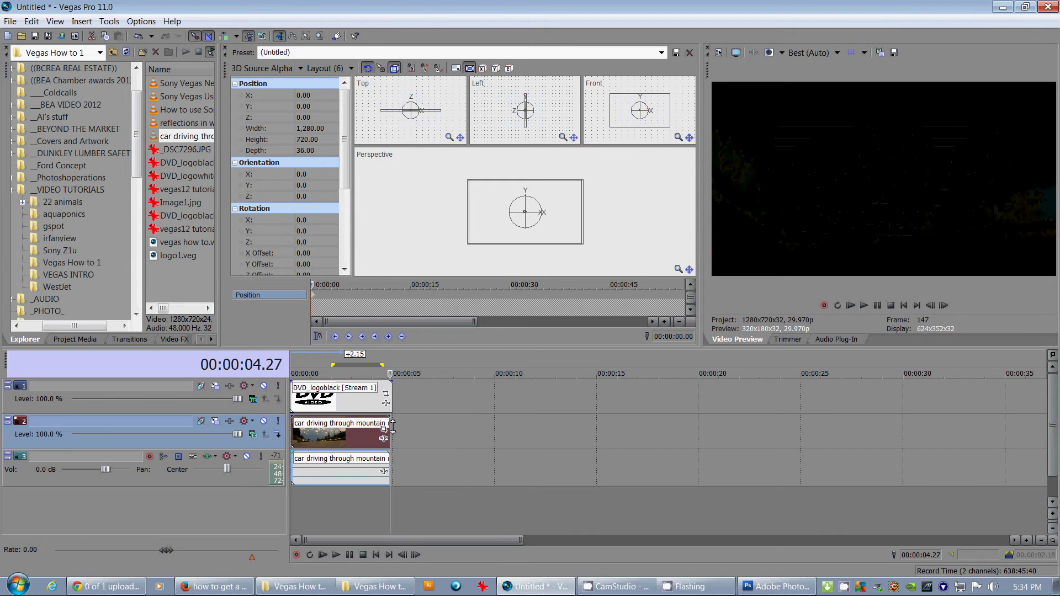
click(389, 400)
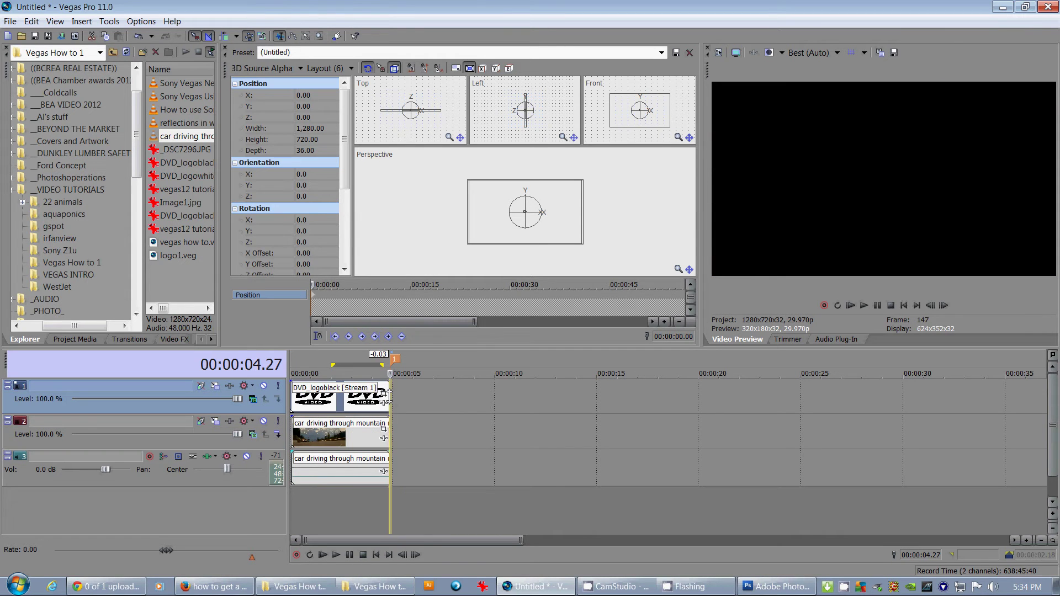
click(385, 471)
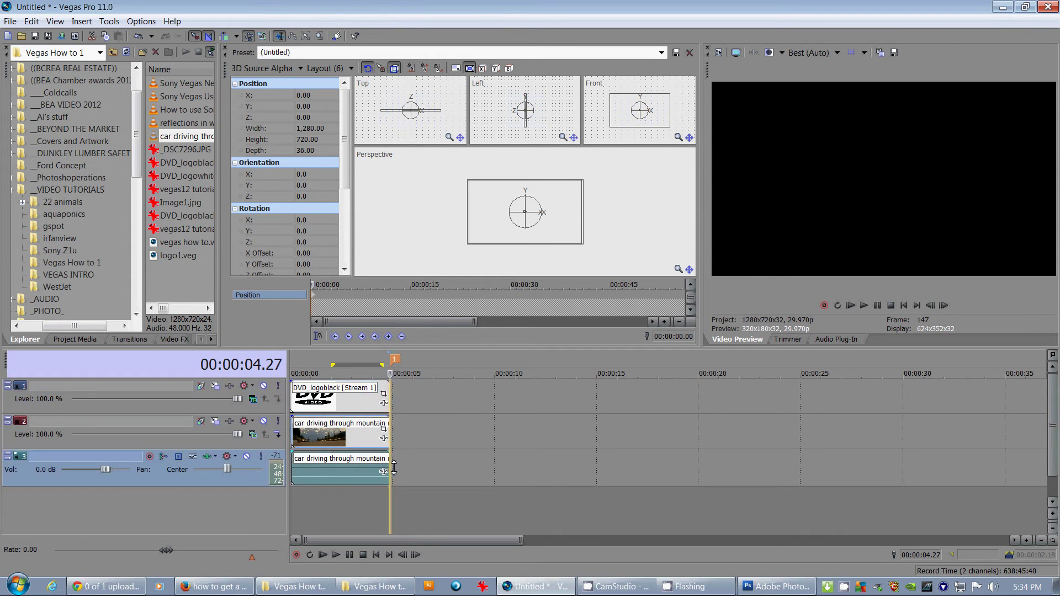
At about two seconds in, drag the Rotation X, Y and Z spinners to tilt and spin the logo in 3D
click(332, 373)
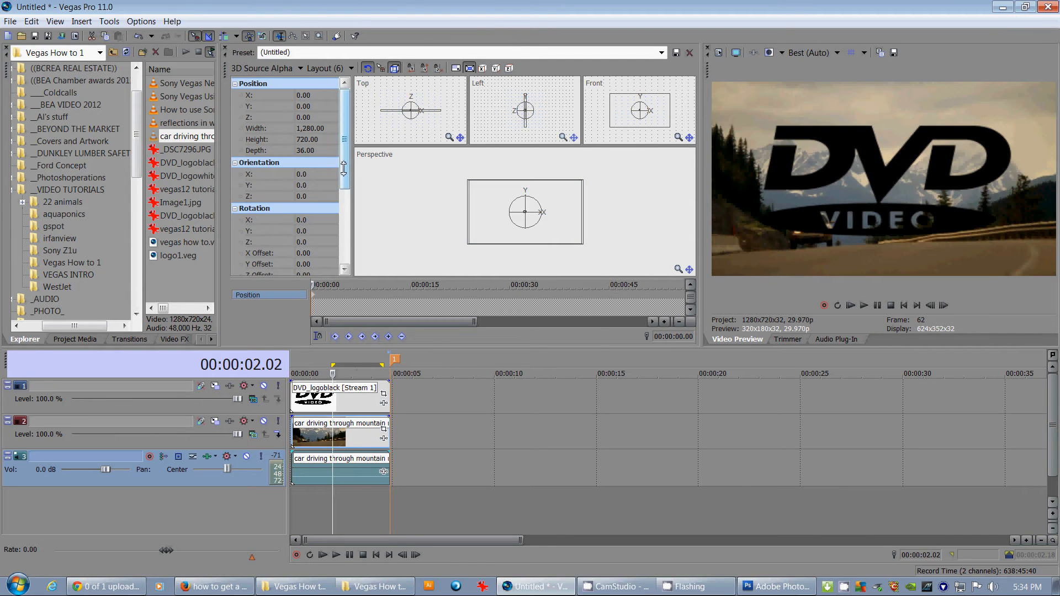
drag(345, 174, 345, 192)
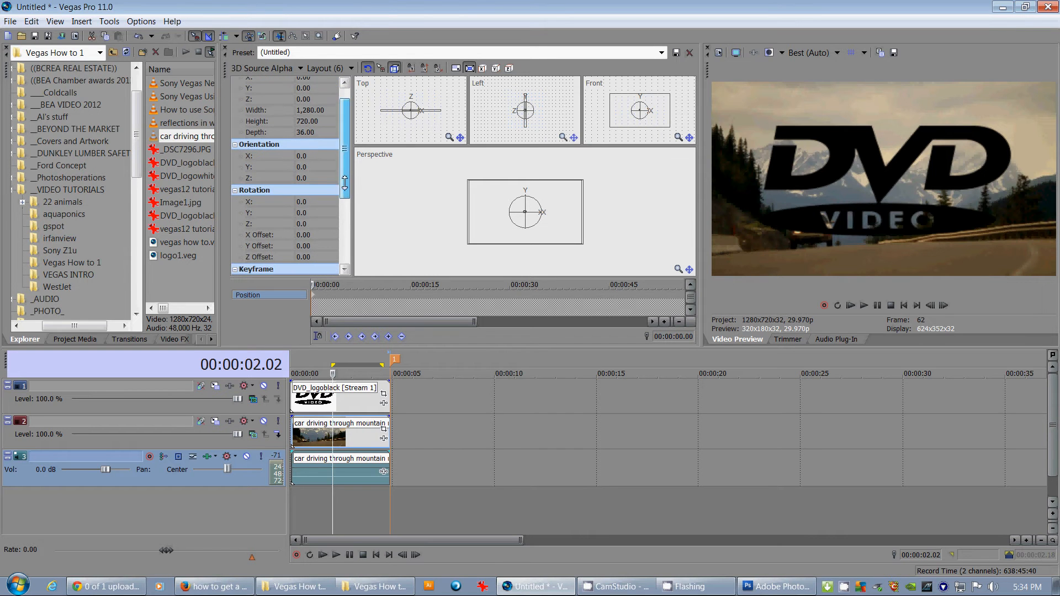
click(304, 201)
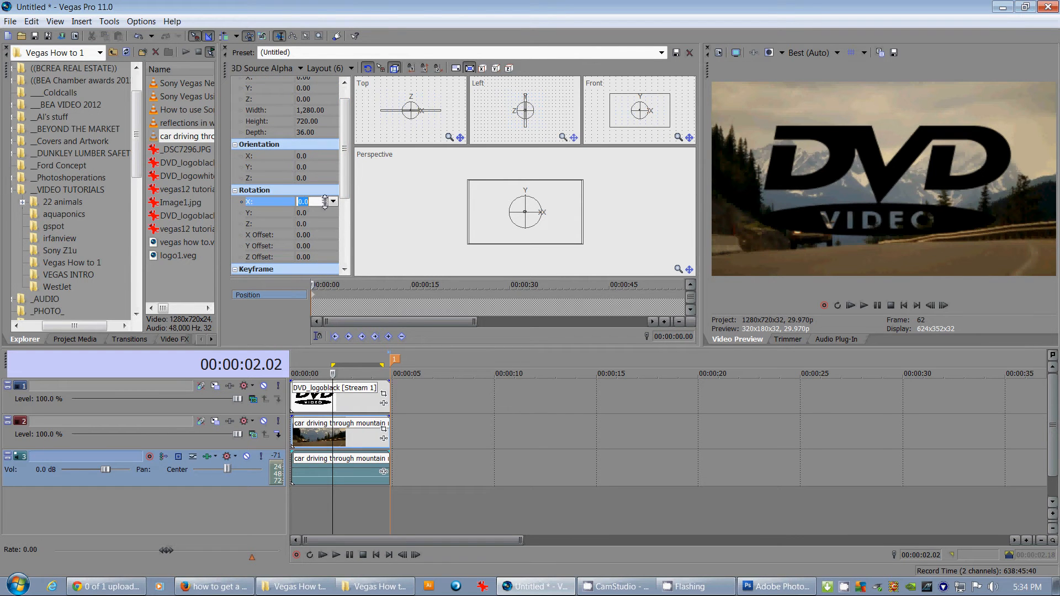
drag(325, 201, 325, 202)
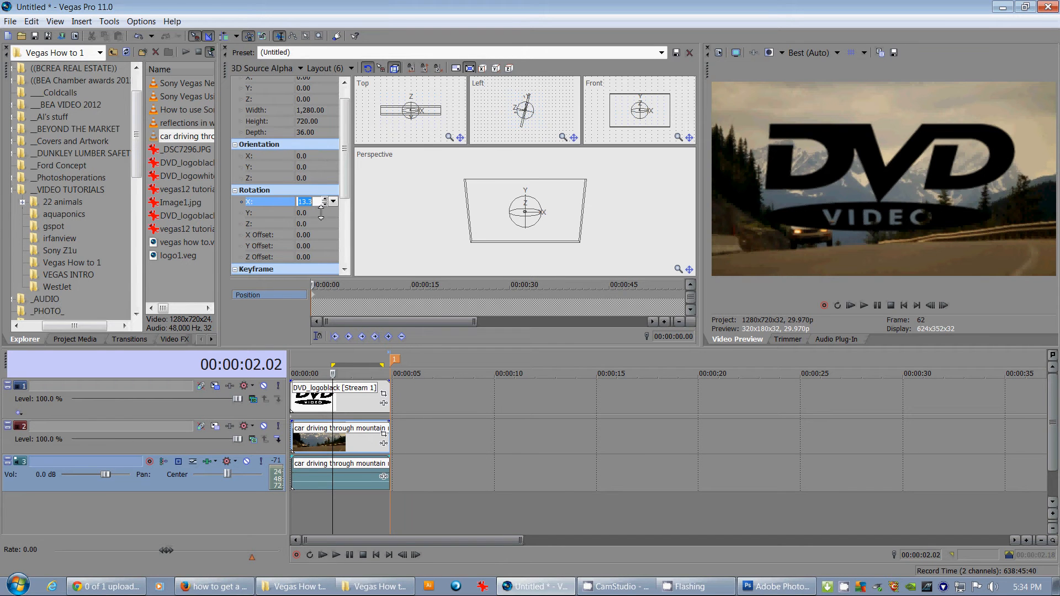
click(322, 213)
drag(326, 213, 326, 212)
text(13.3)
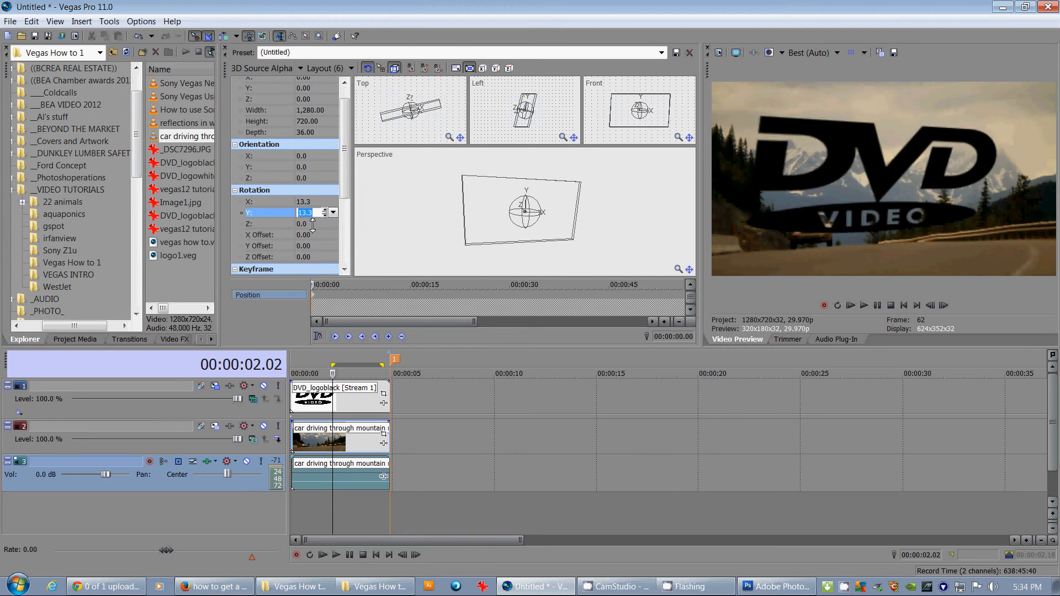
click(307, 223)
mouse_move(325, 224)
mouse_down()
mouse_move(323, 248)
mouse_move(332, 217)
mouse_up()
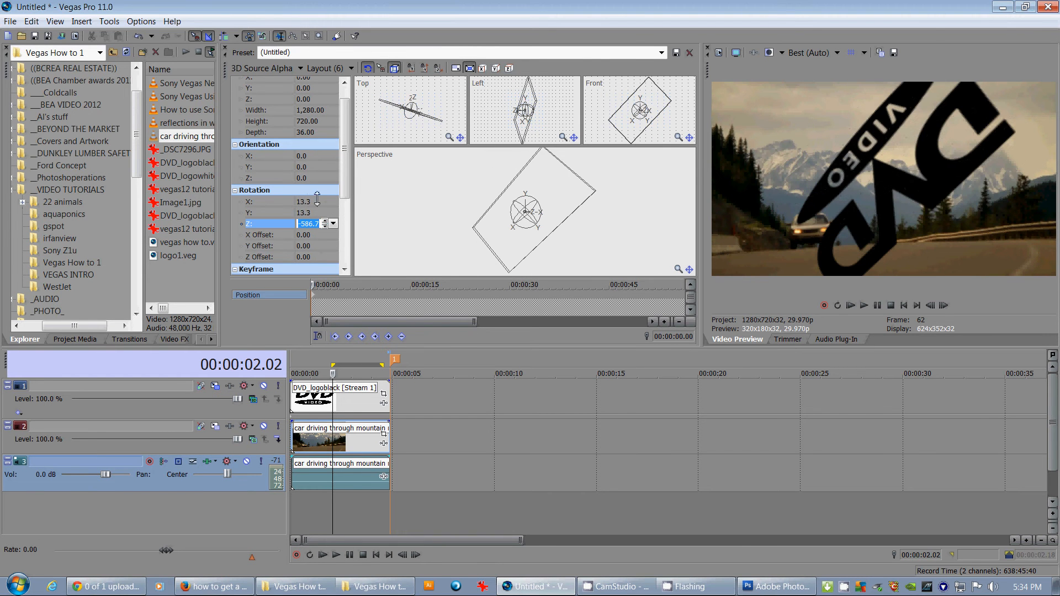
Reset the logo's X and Y rotation to zero and return to the first frame
click(306, 202)
text(0)
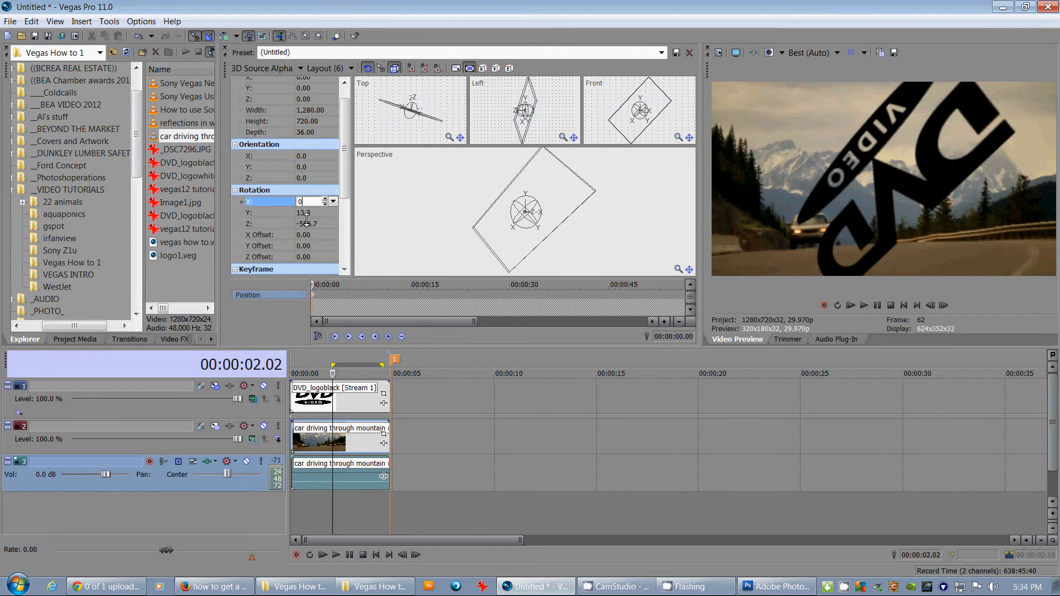
click(307, 214)
key(Tab)
text(0)
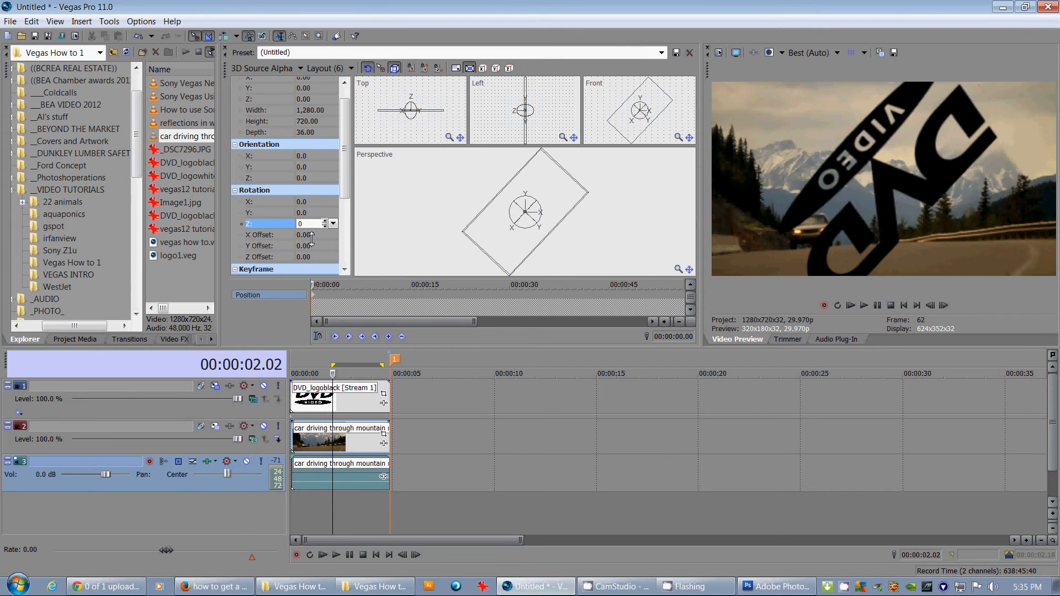
click(310, 235)
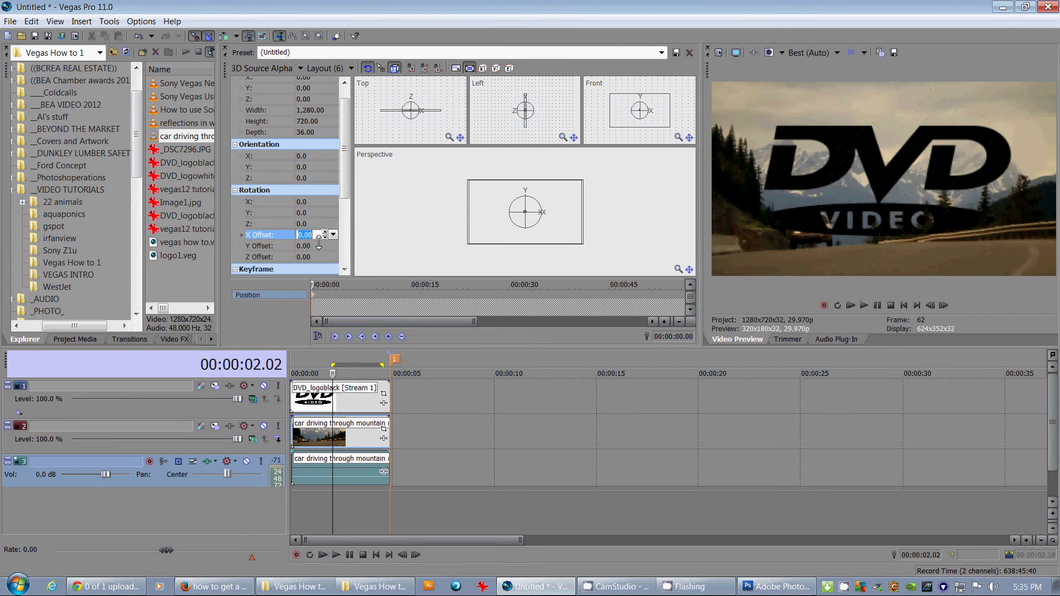
click(292, 364)
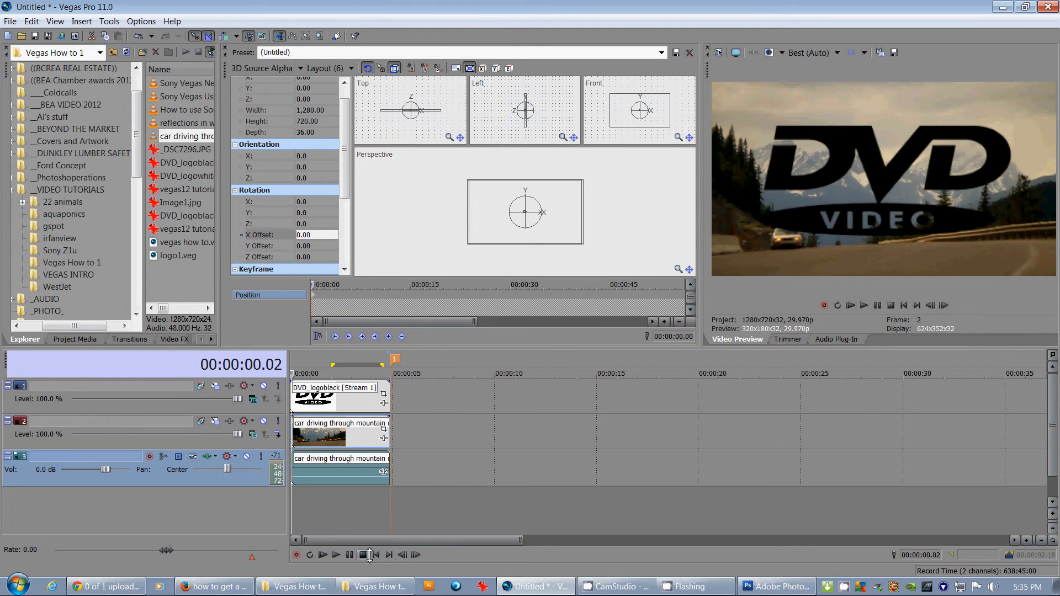
click(376, 555)
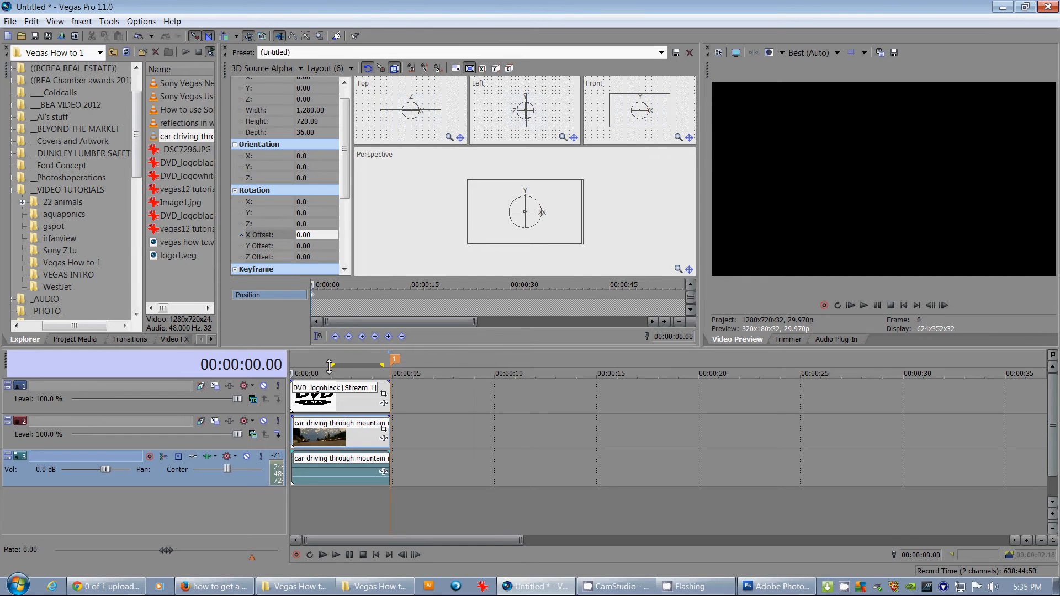
Play the unrotated logo over the footage and park the playhead at the clips' end
click(305, 212)
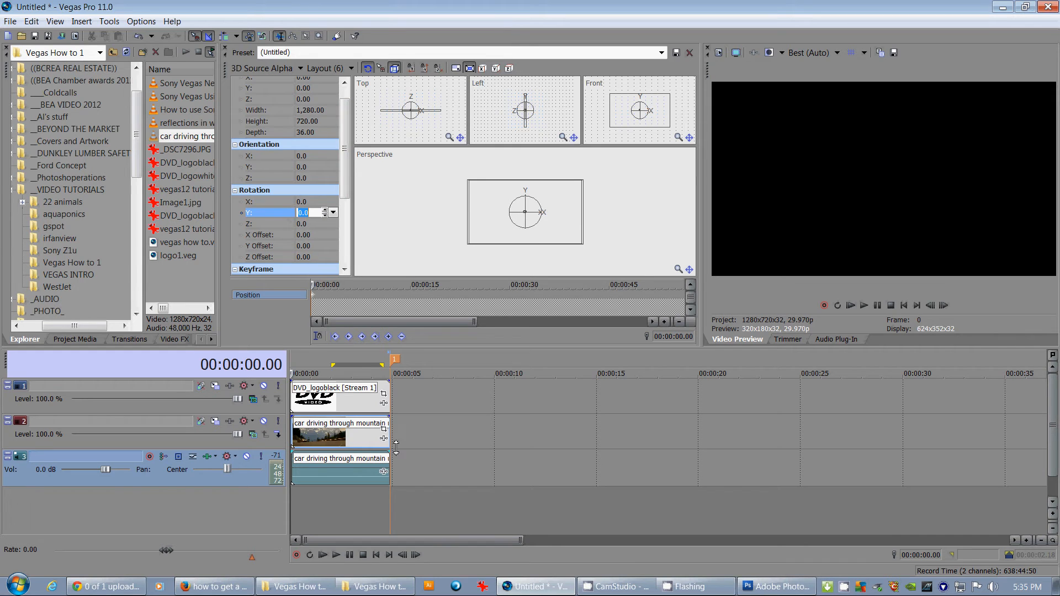
click(392, 389)
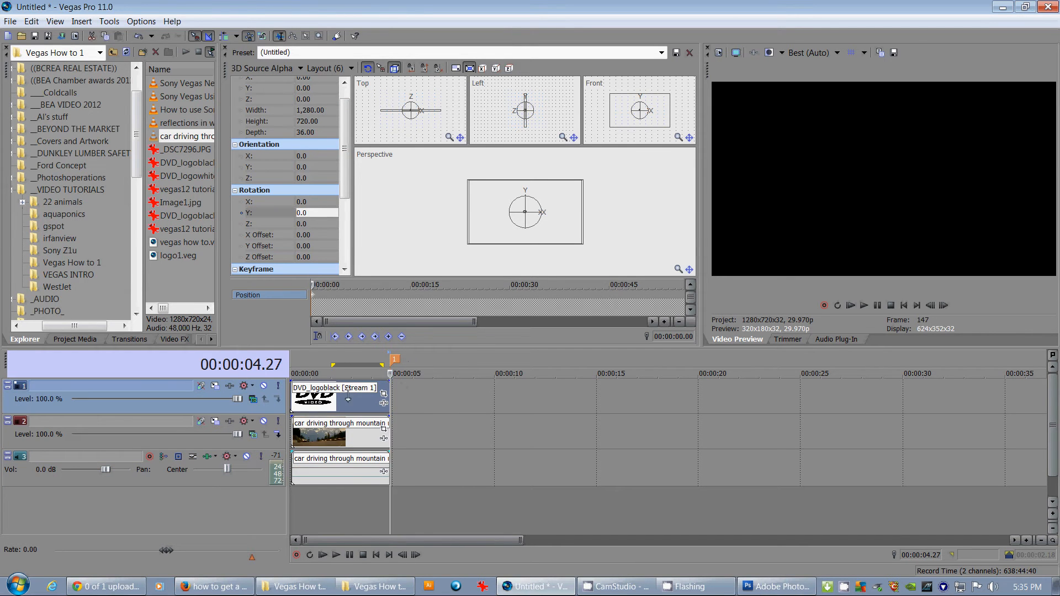
click(332, 373)
key(space)
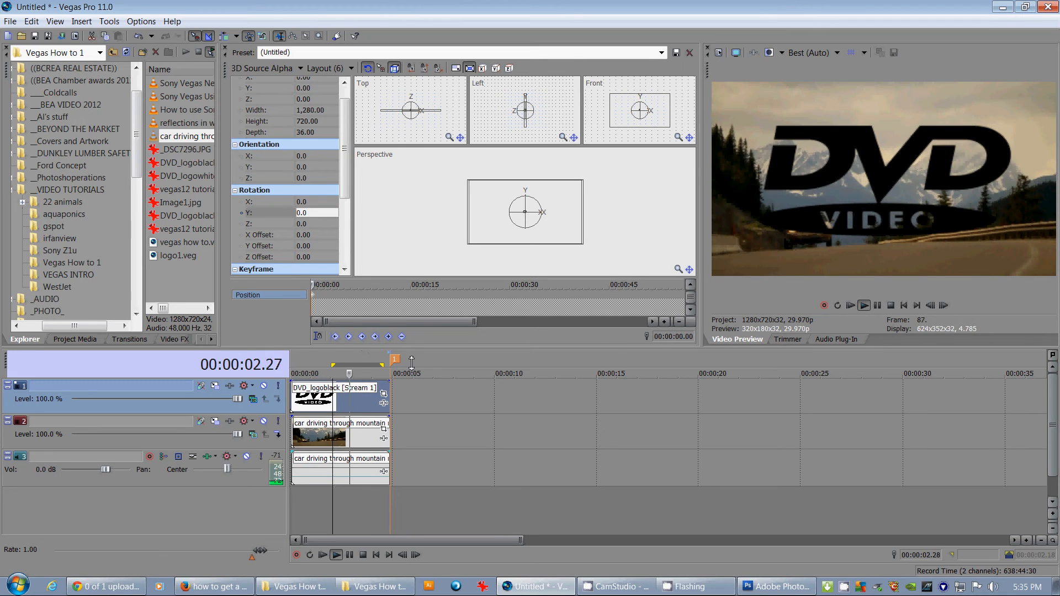
key(space)
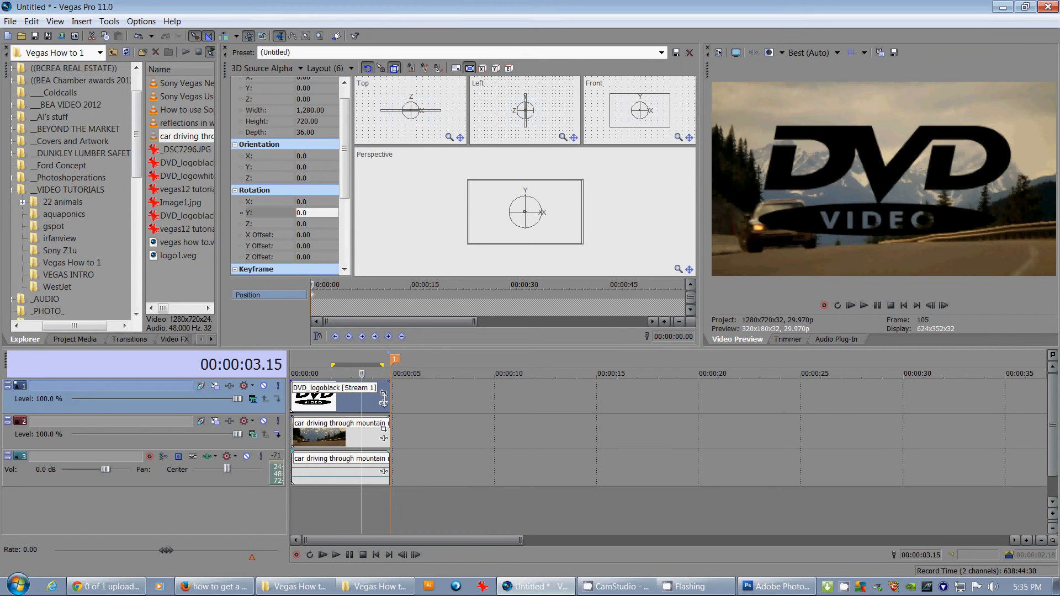
click(391, 390)
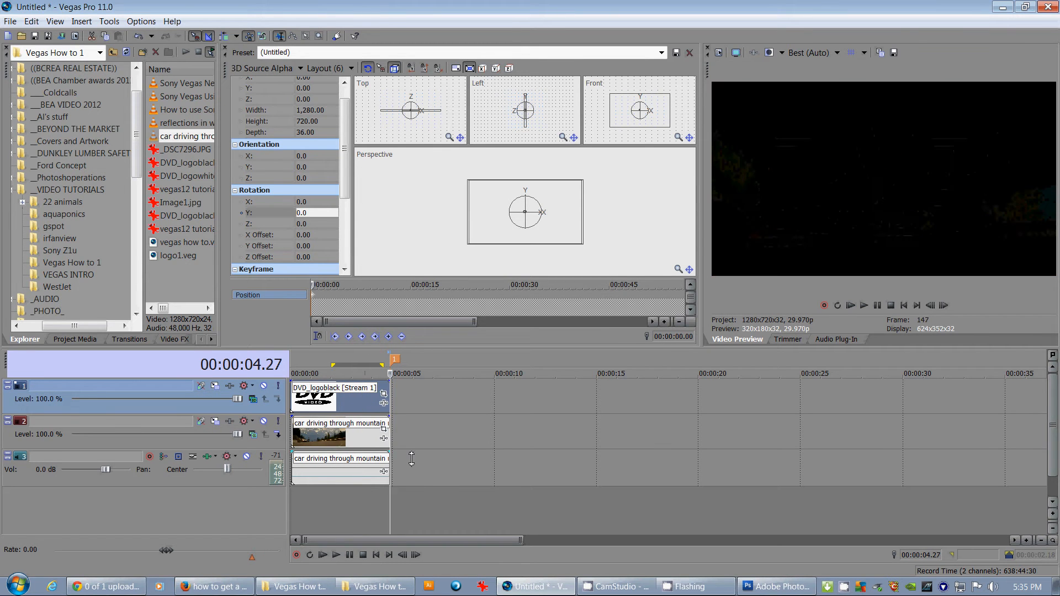
Try a Rotation Y change at the clip end, cancel it back to 0 and replay the clip
click(313, 214)
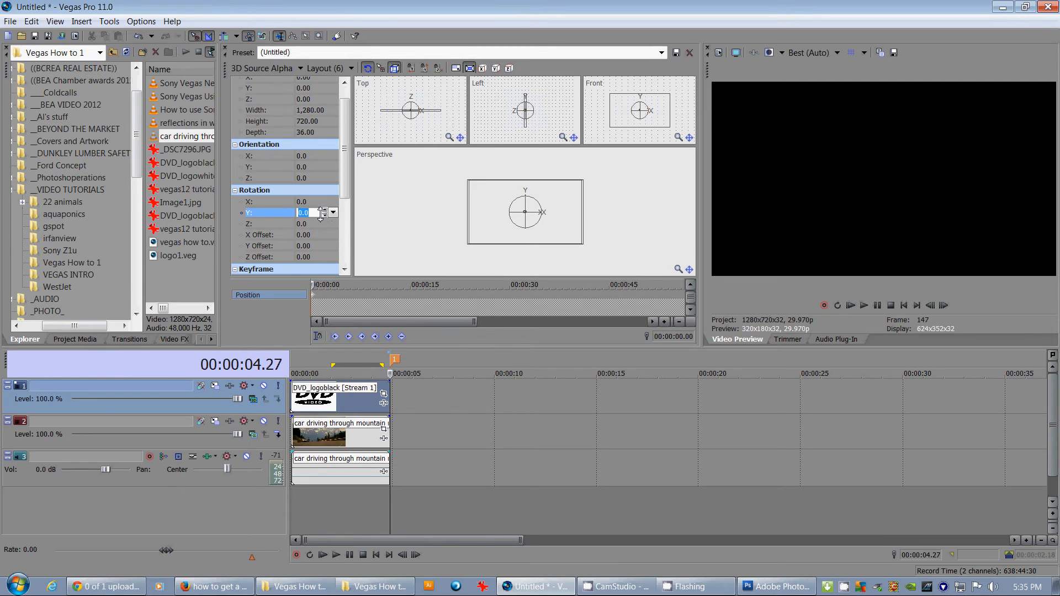
drag(325, 212, 333, 179)
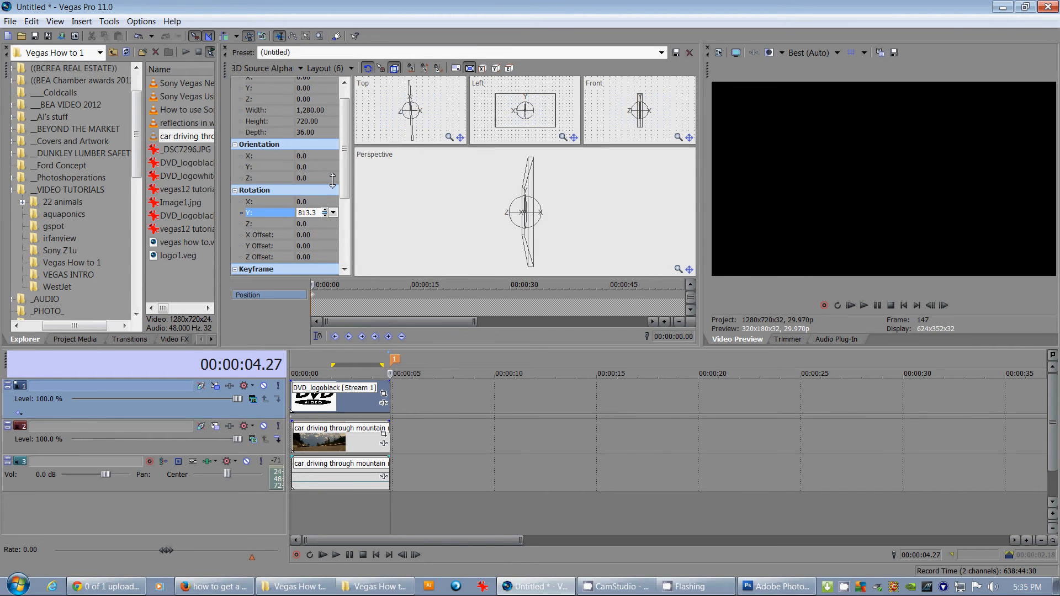
click(294, 373)
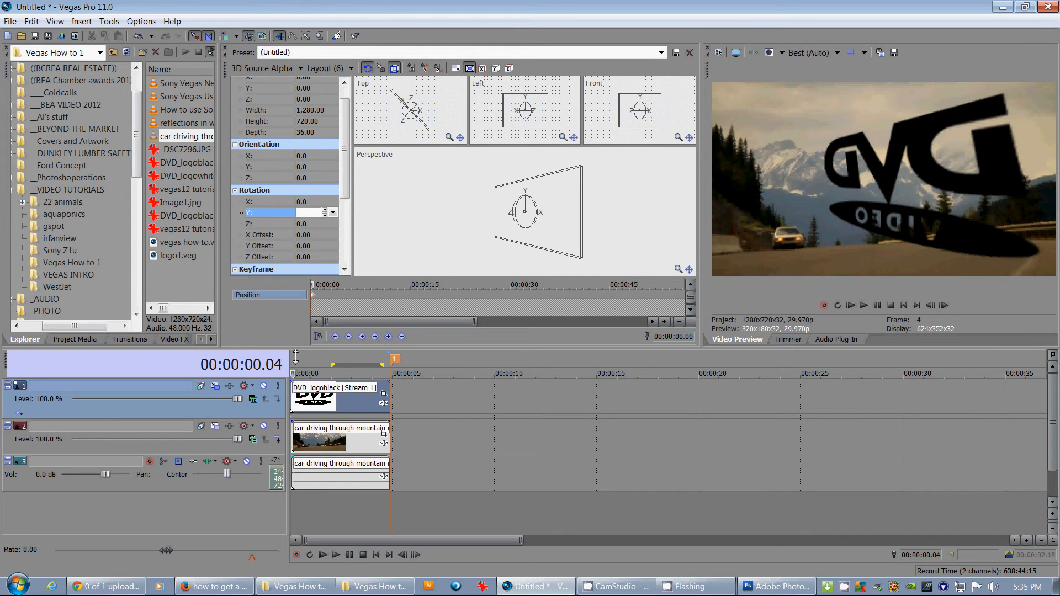
key(Return)
key(space)
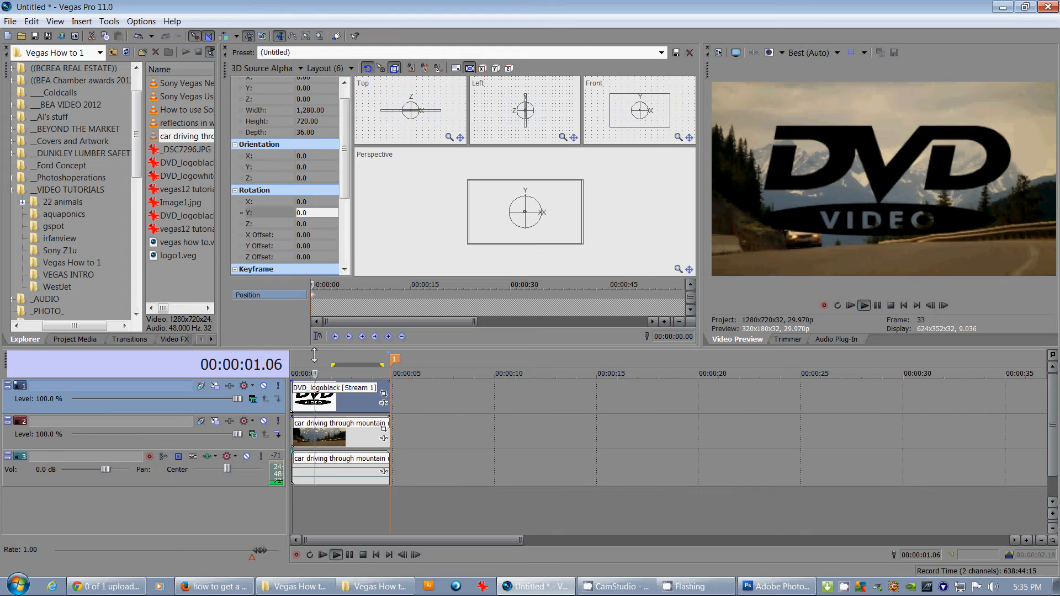
key(Return)
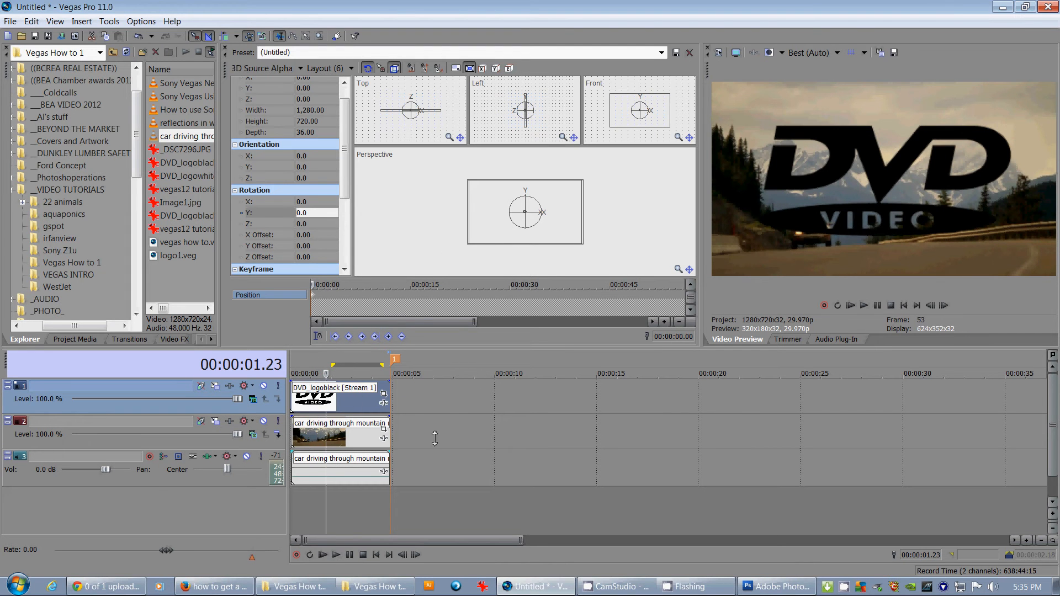
key(space)
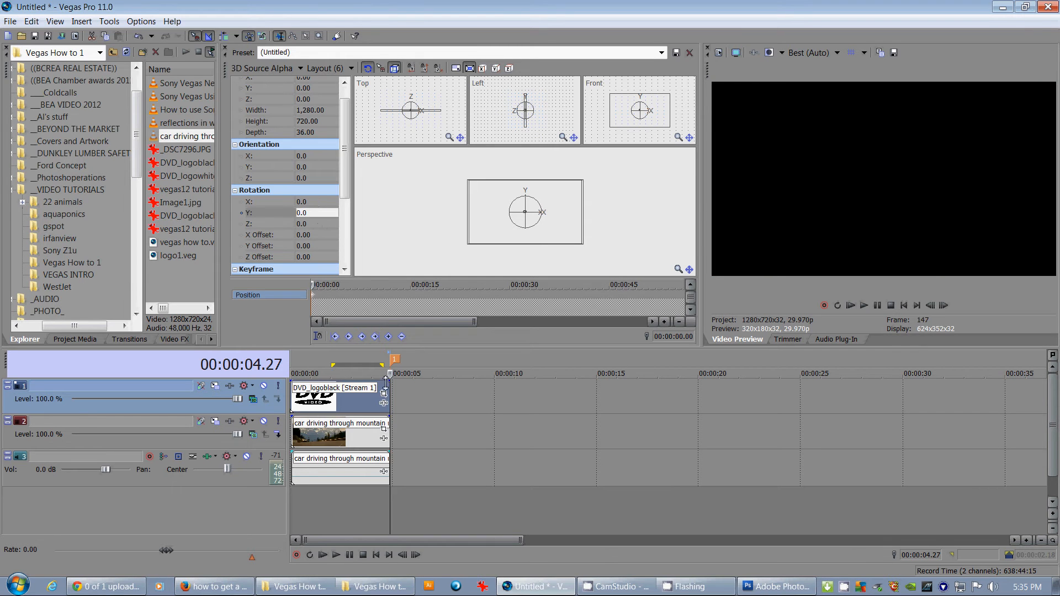
Sync the keyframe cursor, set Rotation Y to 1080 at the clip end and preview the spin
click(317, 336)
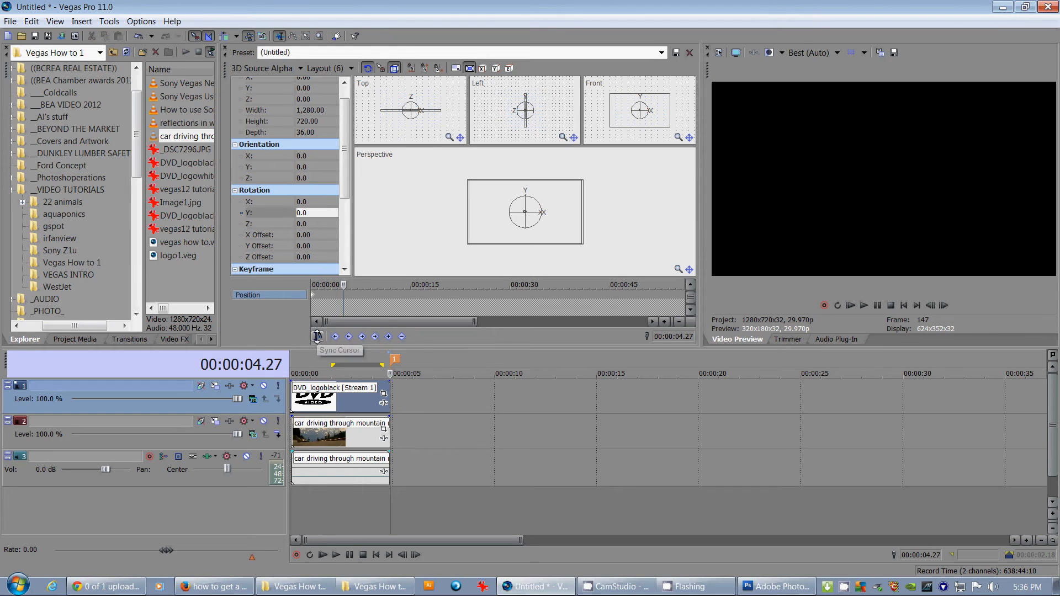
click(302, 212)
drag(325, 213, 332, 169)
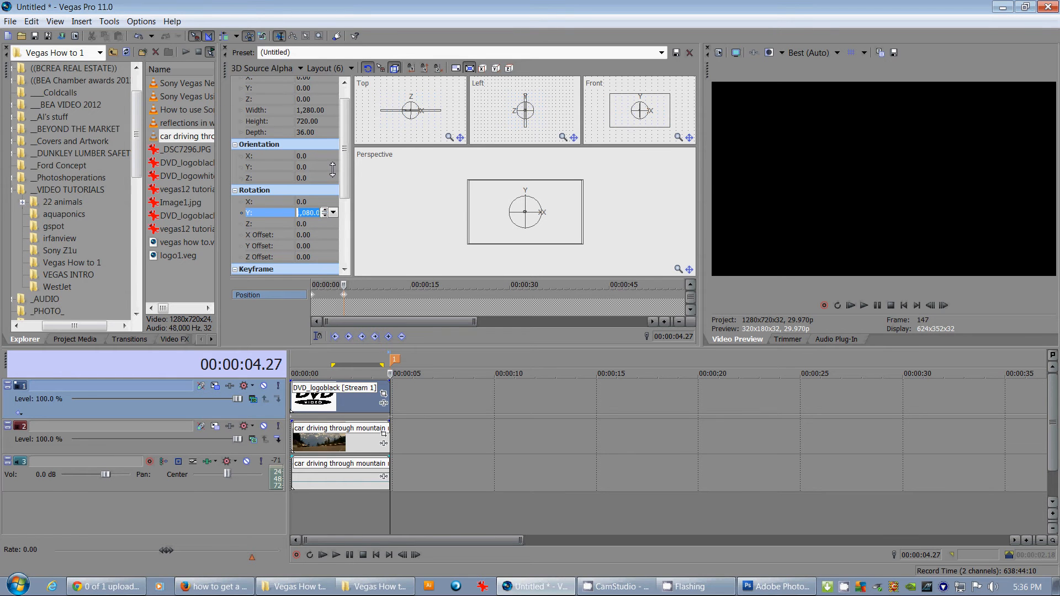
click(292, 363)
key(space)
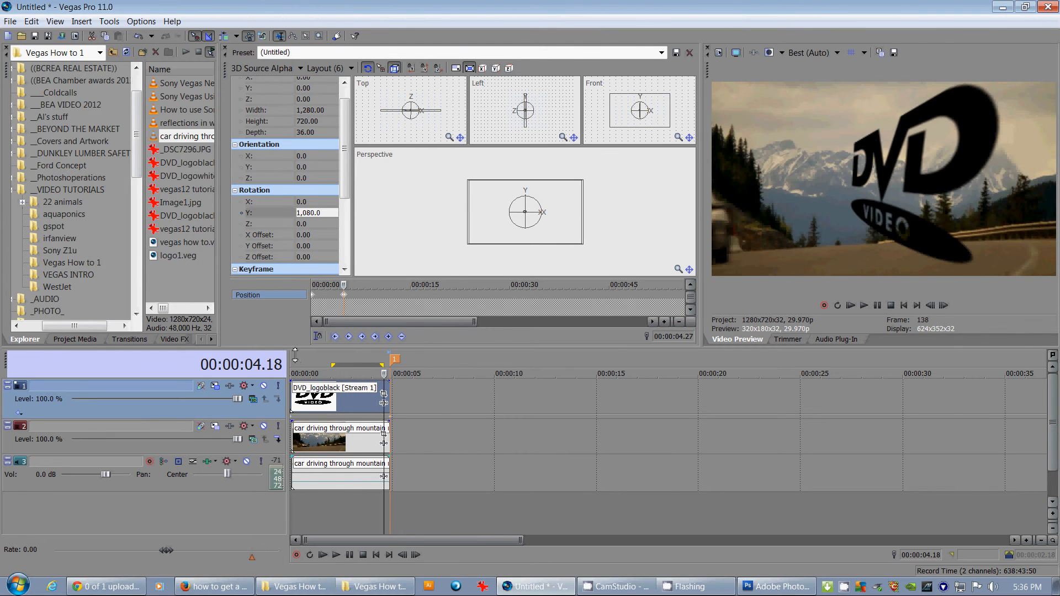
Add a fade-out to the end of the logo clip and play back to check it
click(292, 373)
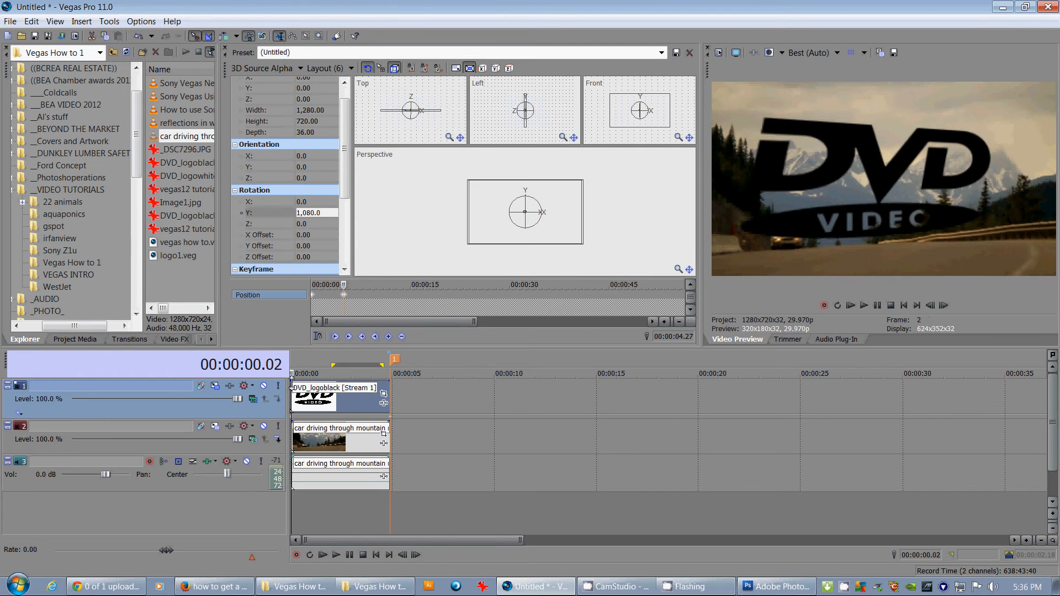
drag(291, 388, 381, 387)
key(space)
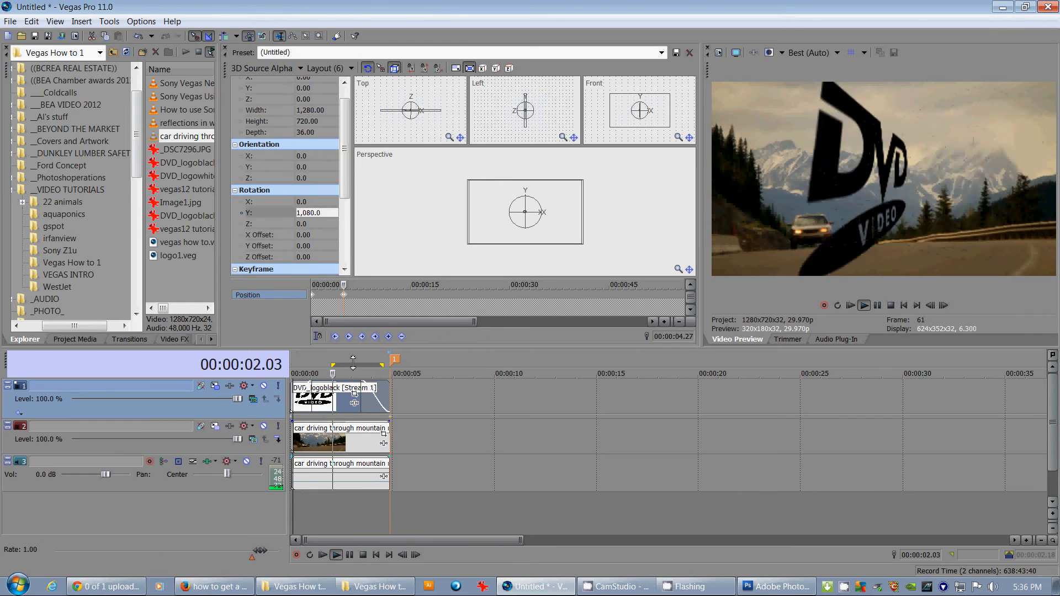
key(Return)
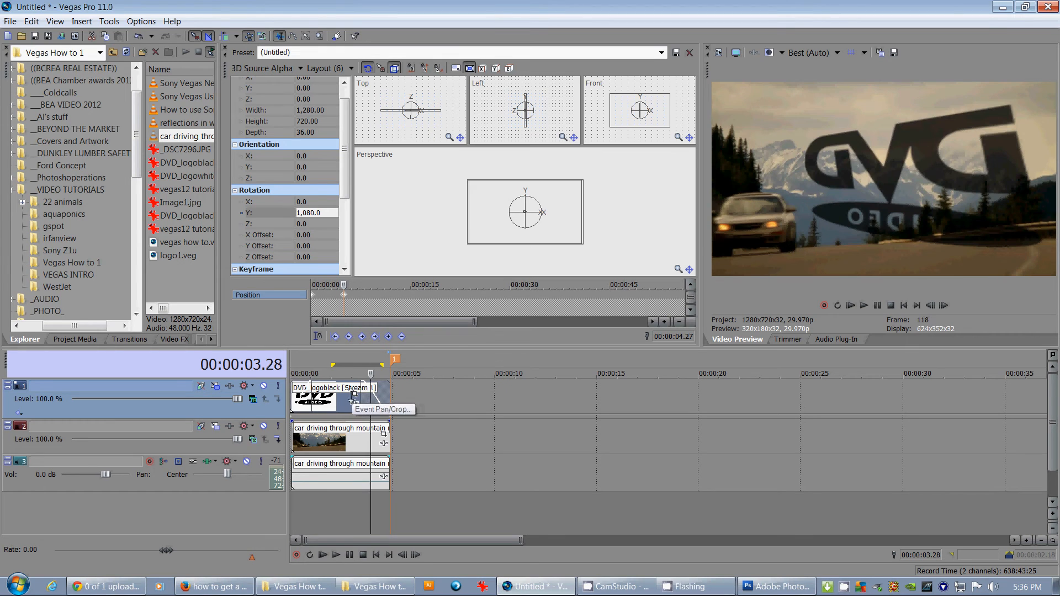
click(334, 402)
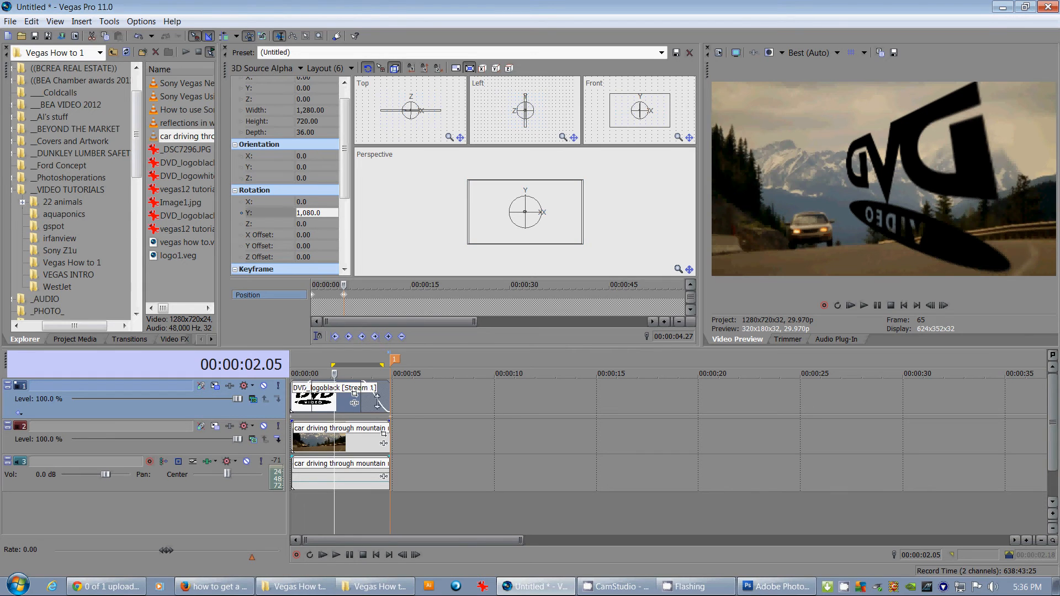
Experiment with the logo's Pan/Crop framing, then restore it to the default 1,600×1,067 size
click(354, 401)
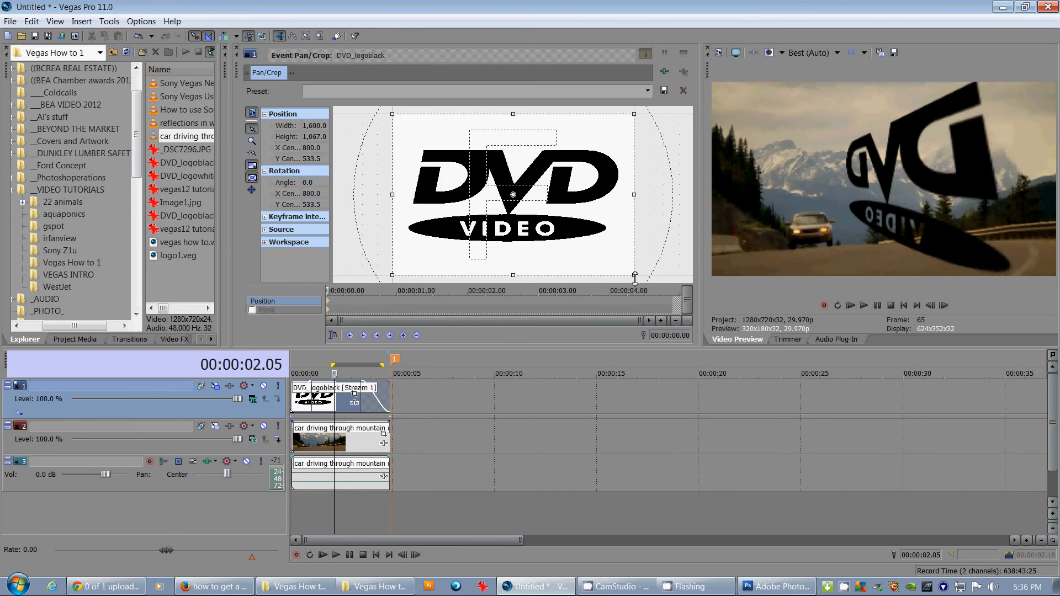
drag(634, 275, 645, 240)
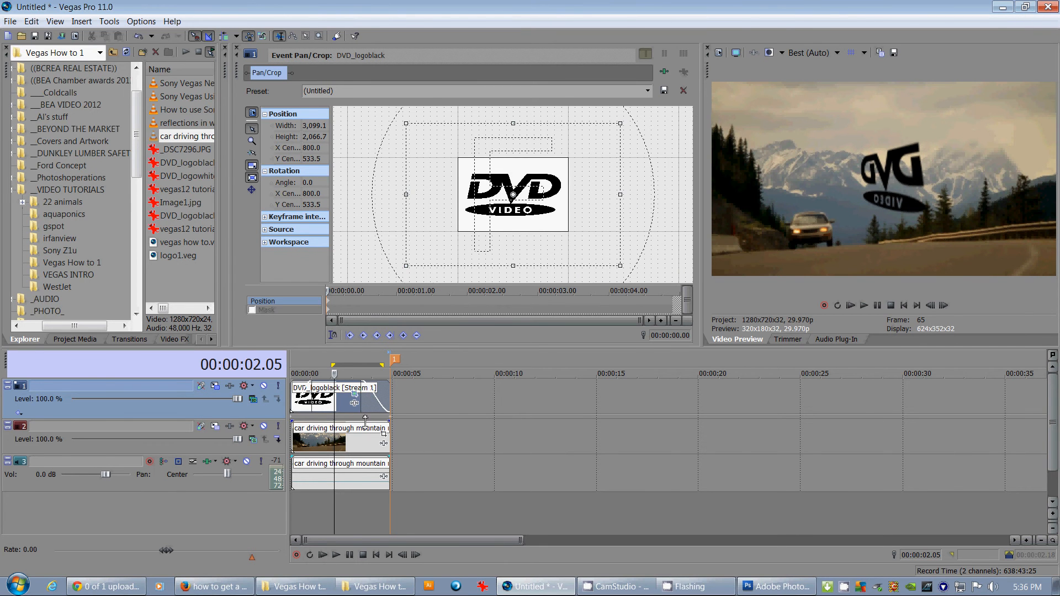
mouse_move(595, 220)
mouse_down()
mouse_move(684, 233)
mouse_move(548, 238)
mouse_move(525, 286)
mouse_move(516, 253)
mouse_move(688, 239)
mouse_up()
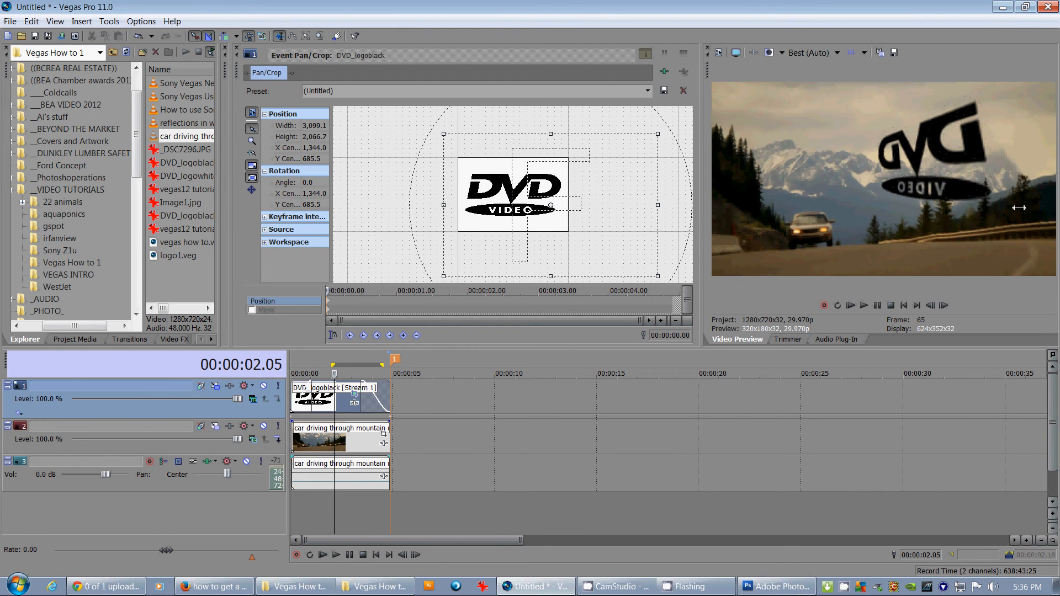
right_click(596, 191)
click(617, 197)
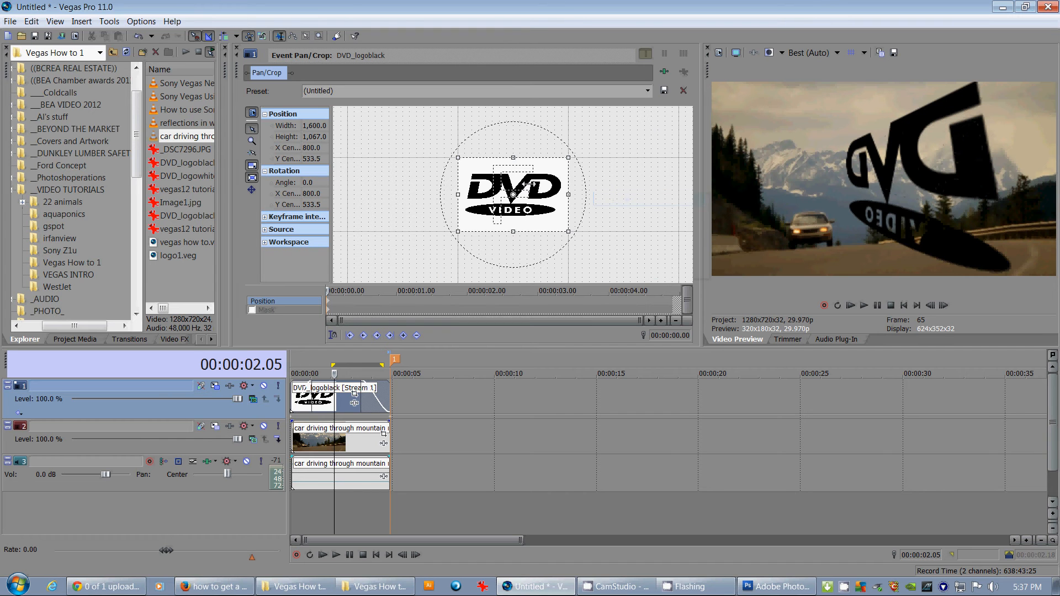
Select the car footage events on the timeline and delete them
click(314, 376)
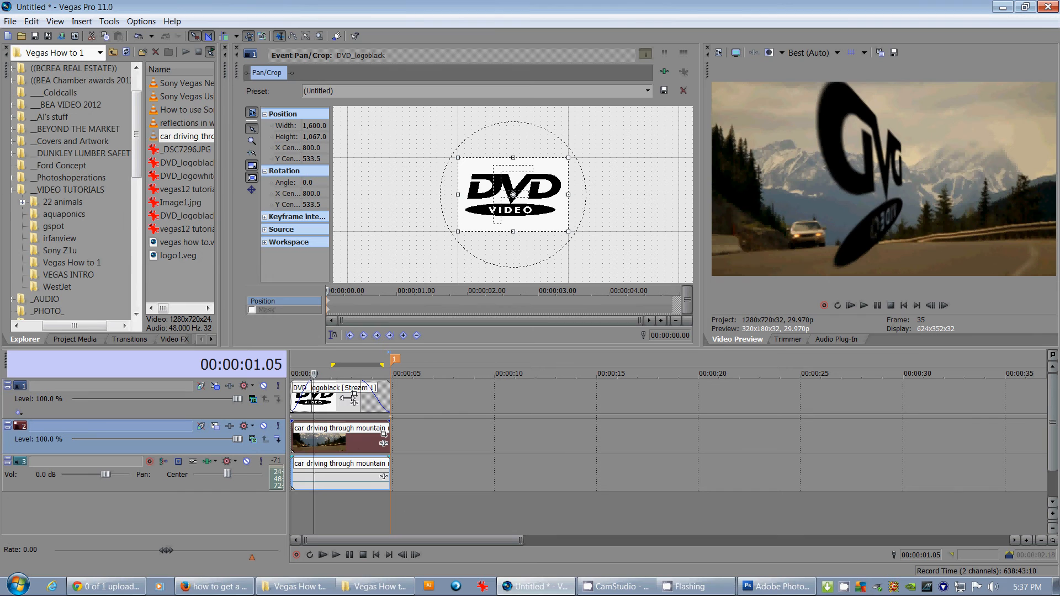
click(335, 442)
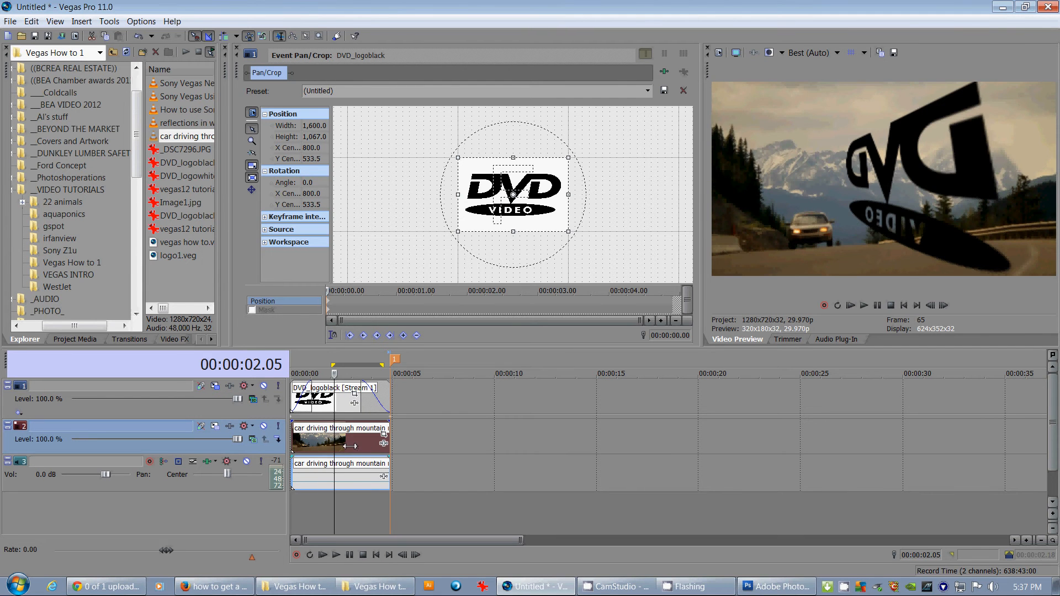
key(Delete)
Undo the deletion of the car footage and enlarge the Pan/Crop frame to about 1,892×1,262
click(339, 424)
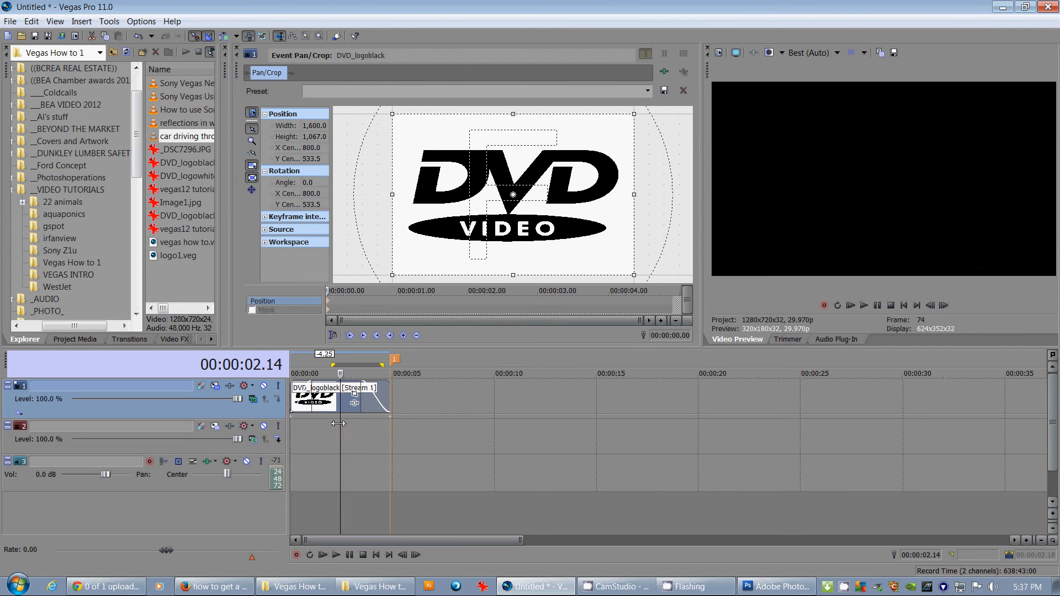
key(ctrl+z)
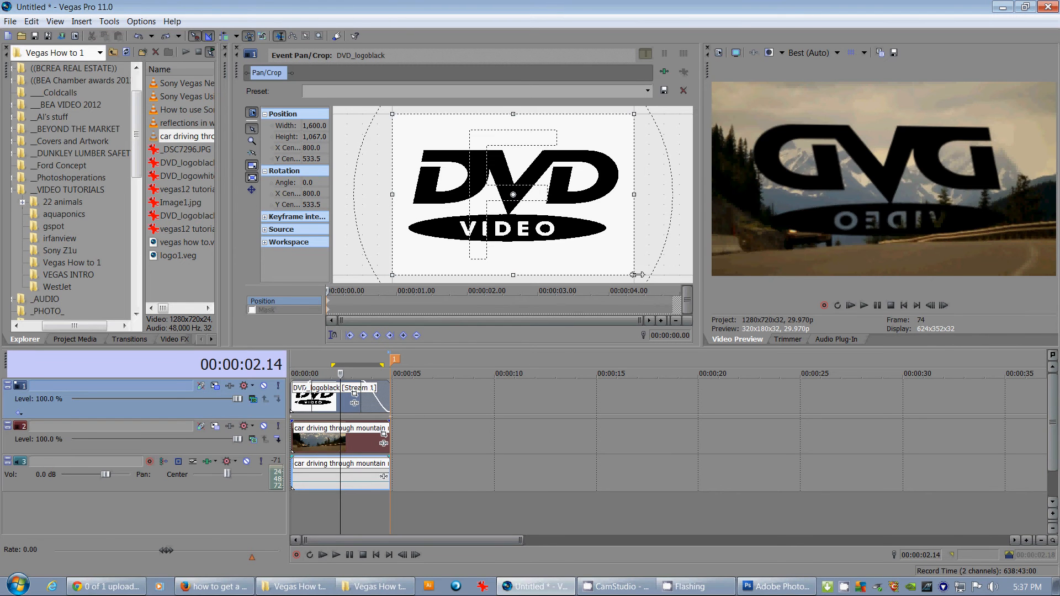
drag(638, 274, 656, 286)
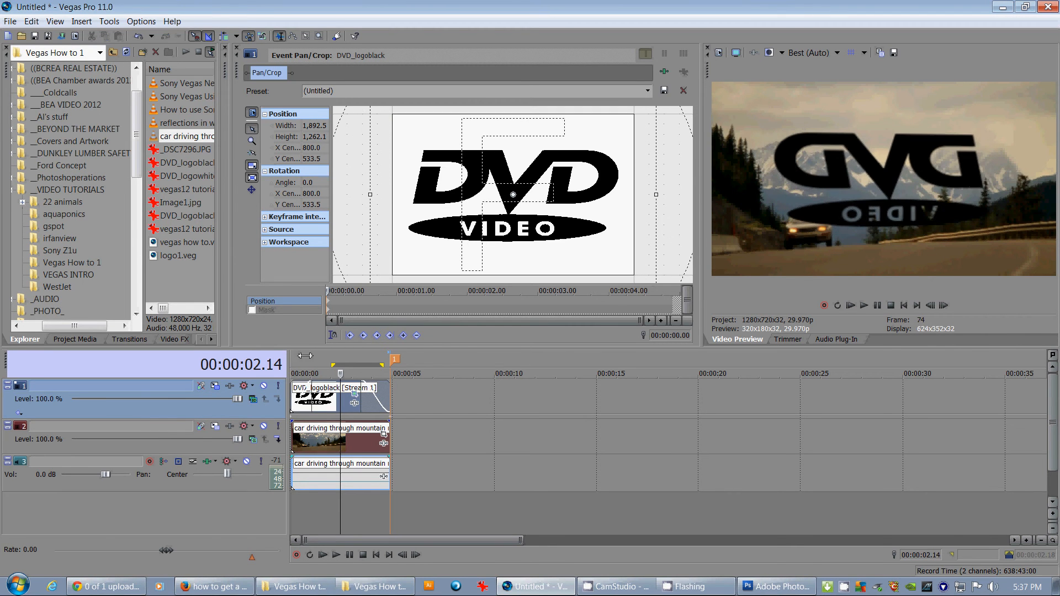
mouse_move(340, 373)
mouse_down()
mouse_move(305, 356)
mouse_move(329, 365)
mouse_up()
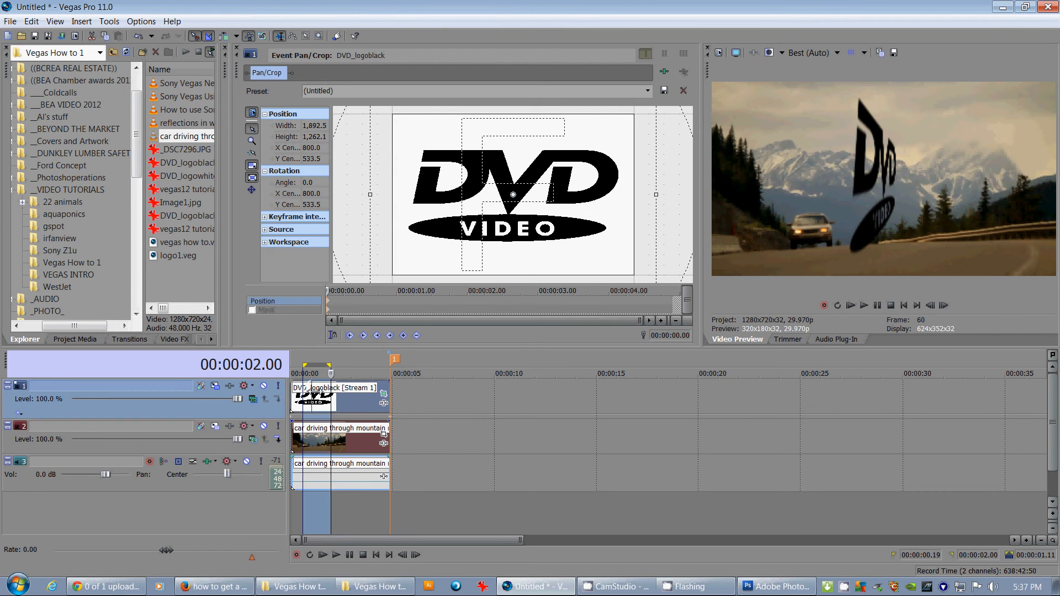
Play and scrub the timeline to review the smaller spinning logo over the road
click(289, 388)
key(space)
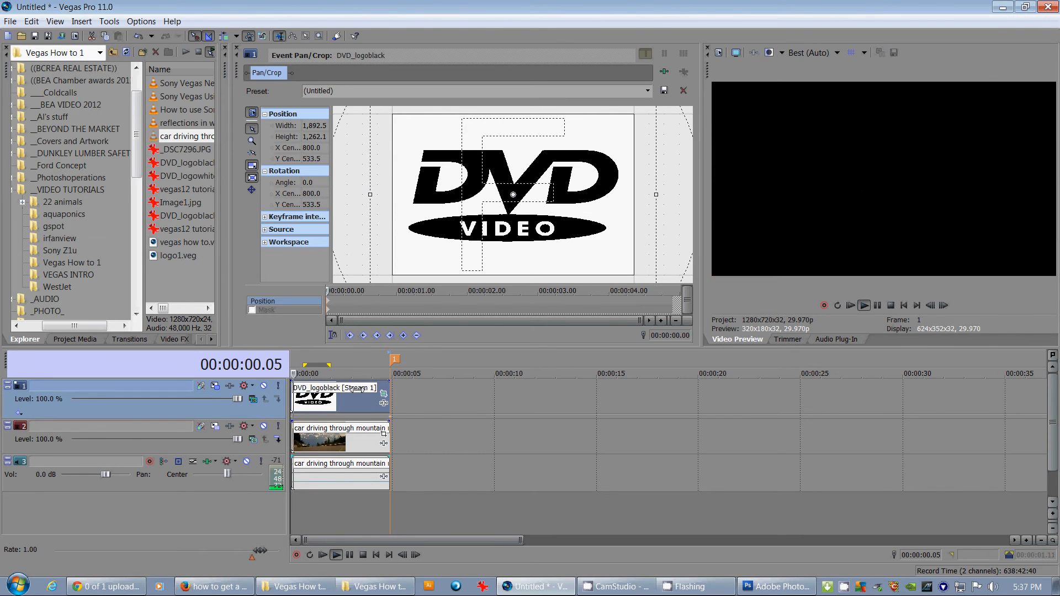
key(space)
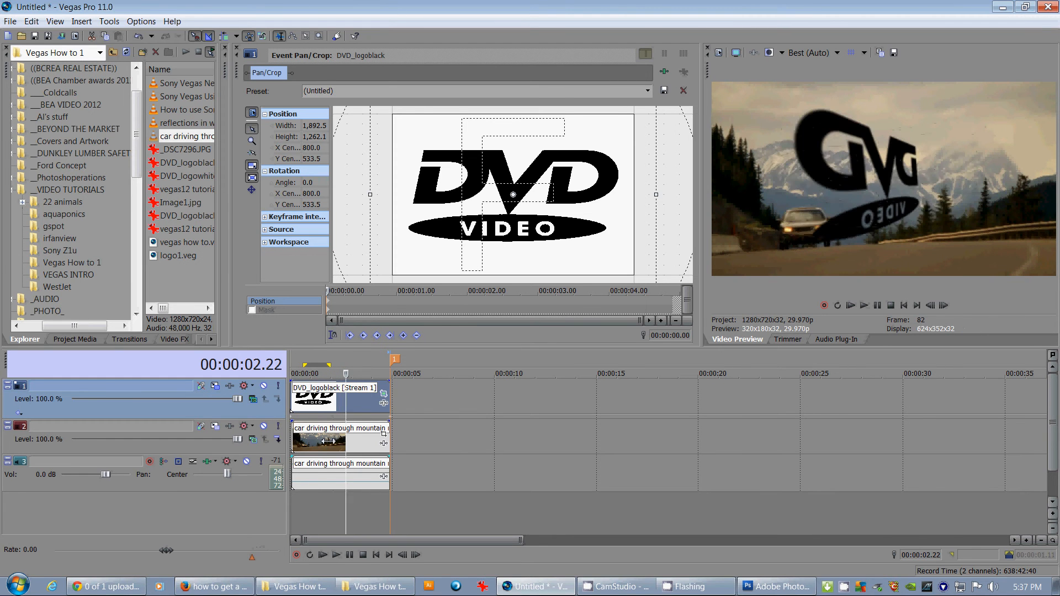
key(space)
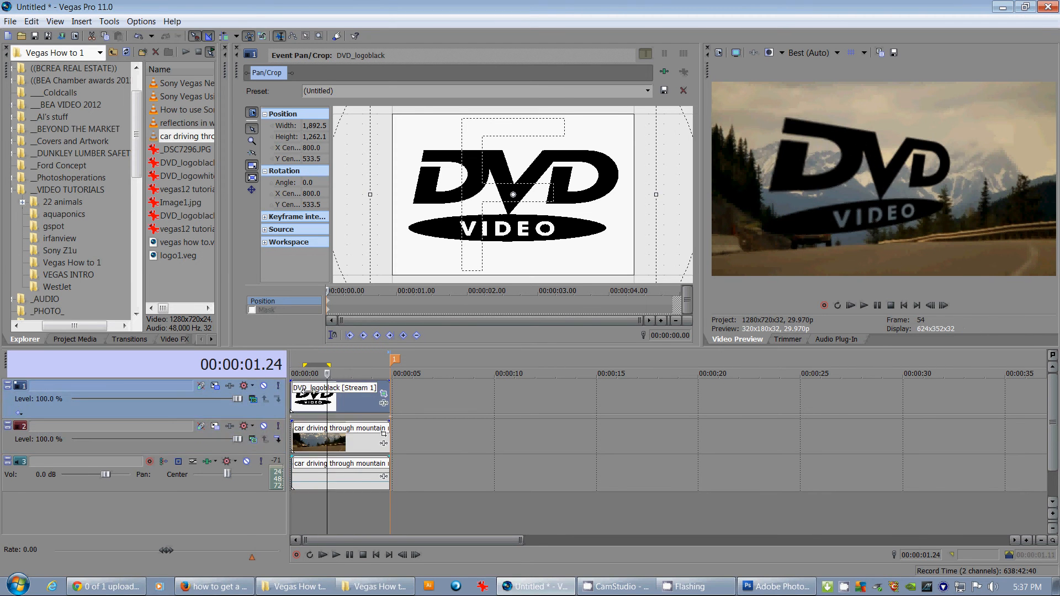
click(307, 439)
click(349, 439)
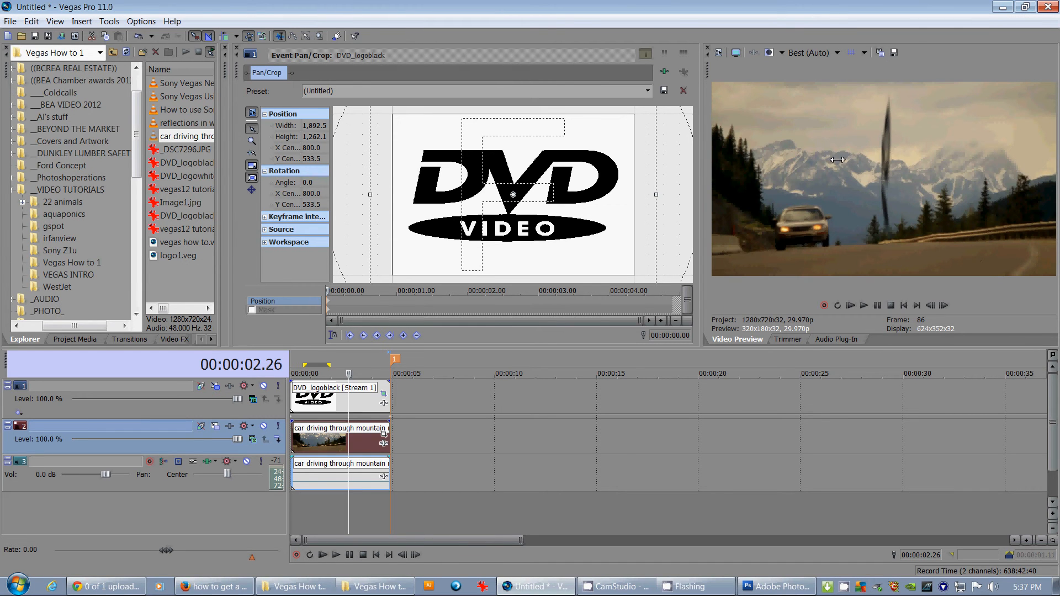
click(323, 439)
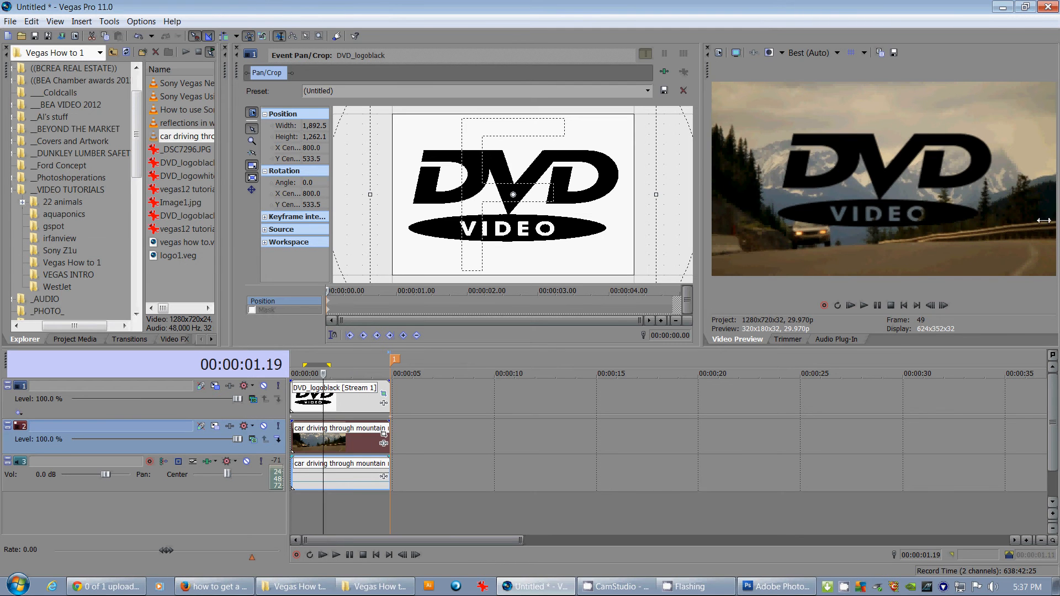
Delete the driving footage and its audio so only the DVD logo clip remains
click(332, 439)
key(Delete)
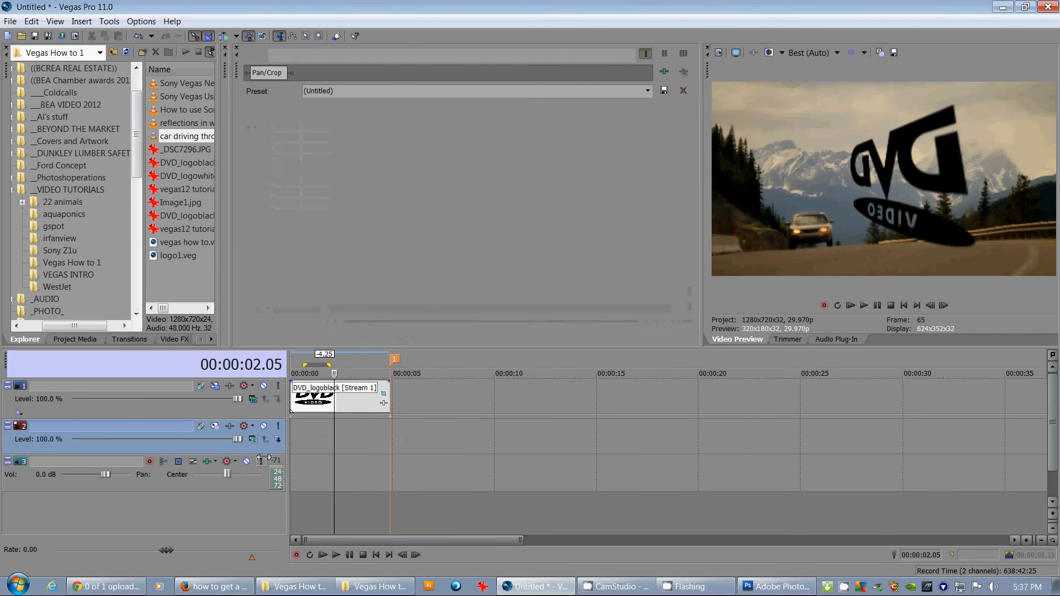
drag(334, 373, 319, 371)
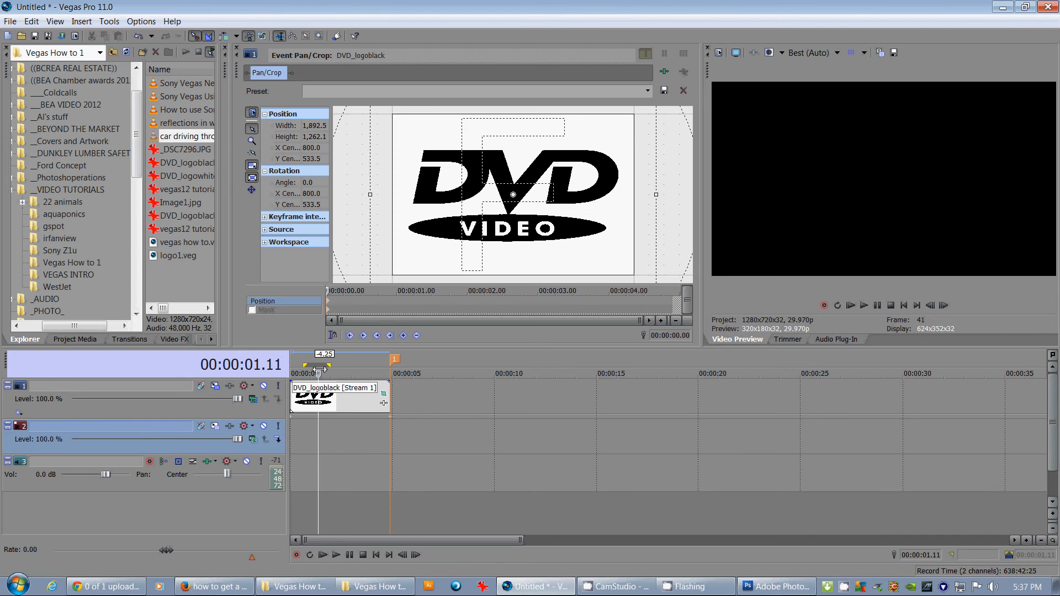
Save the project over logo1.veg, confirming the replacement of the existing file
click(10, 22)
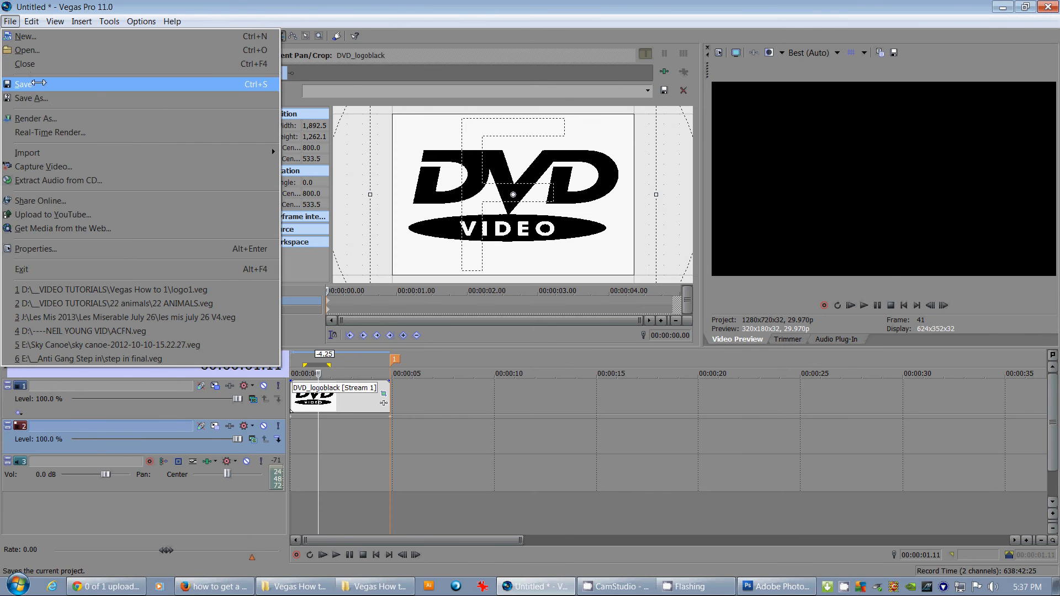
click(43, 101)
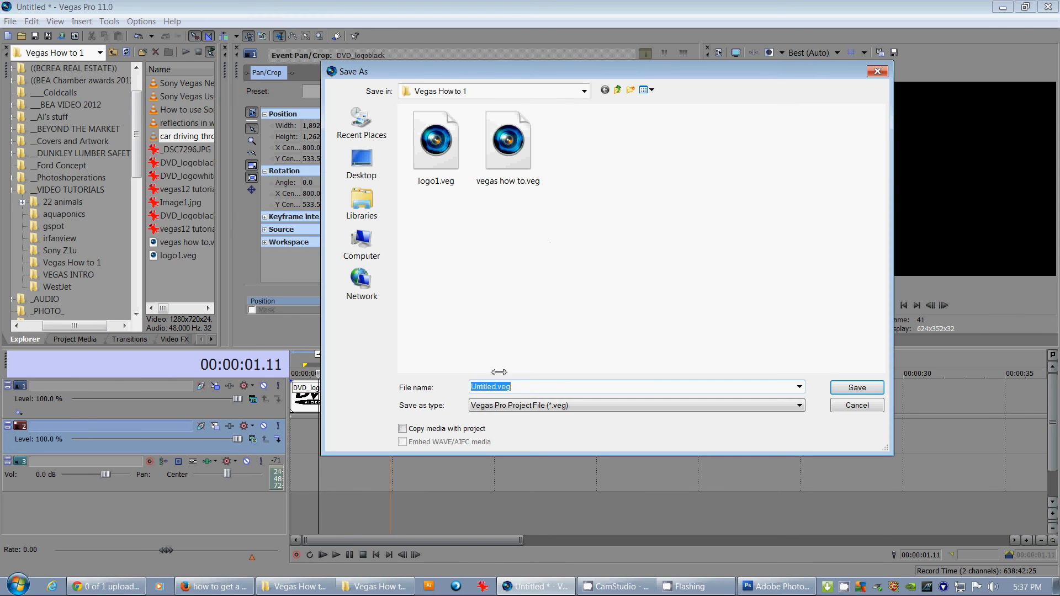
click(436, 150)
click(857, 387)
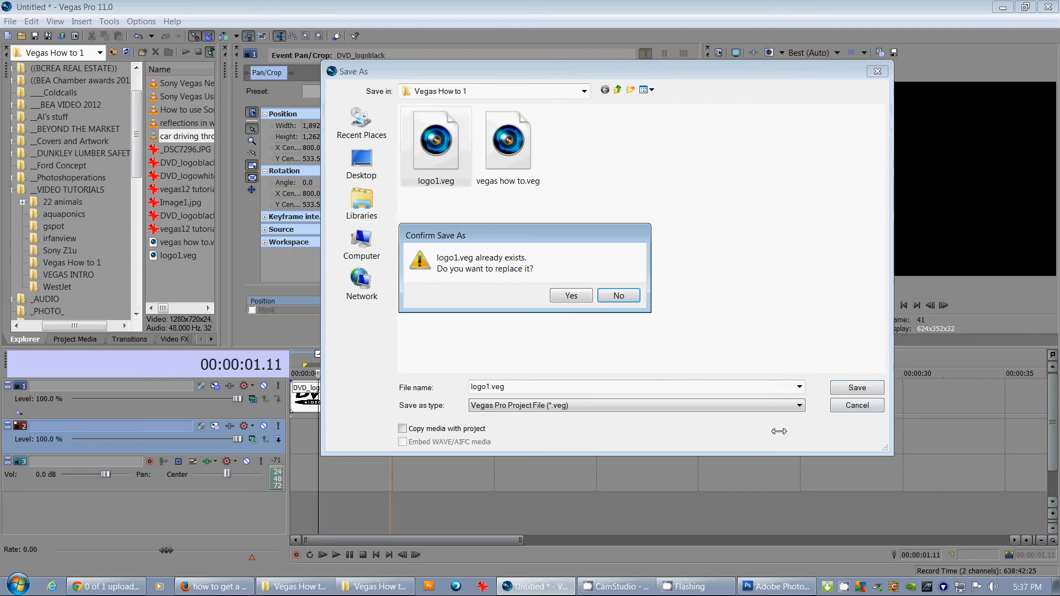
click(571, 294)
Mark a time region on the timeline and head to the File menu for a new project
click(325, 358)
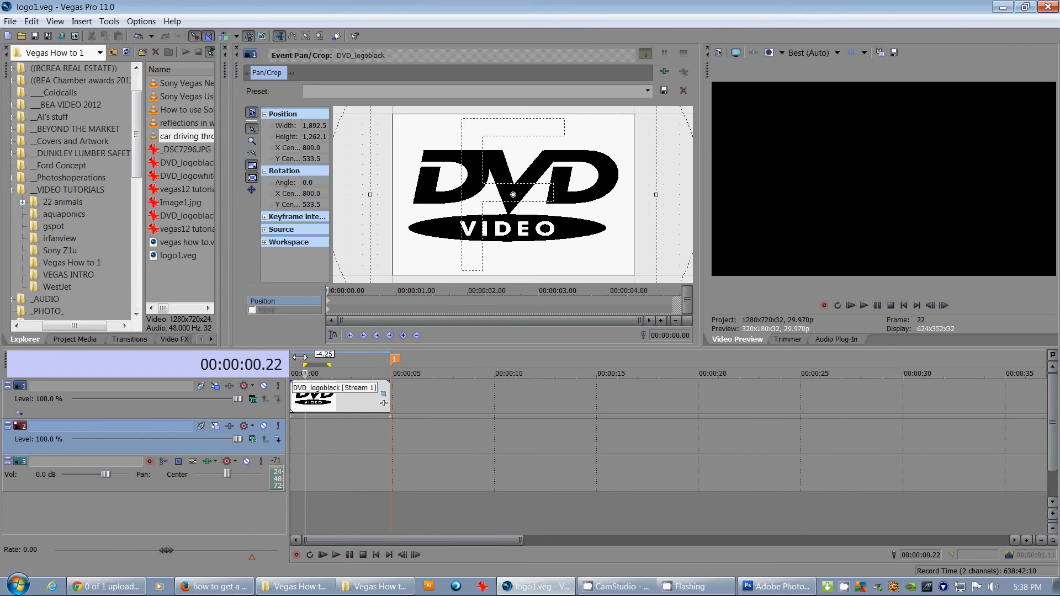
drag(300, 362, 376, 362)
click(346, 366)
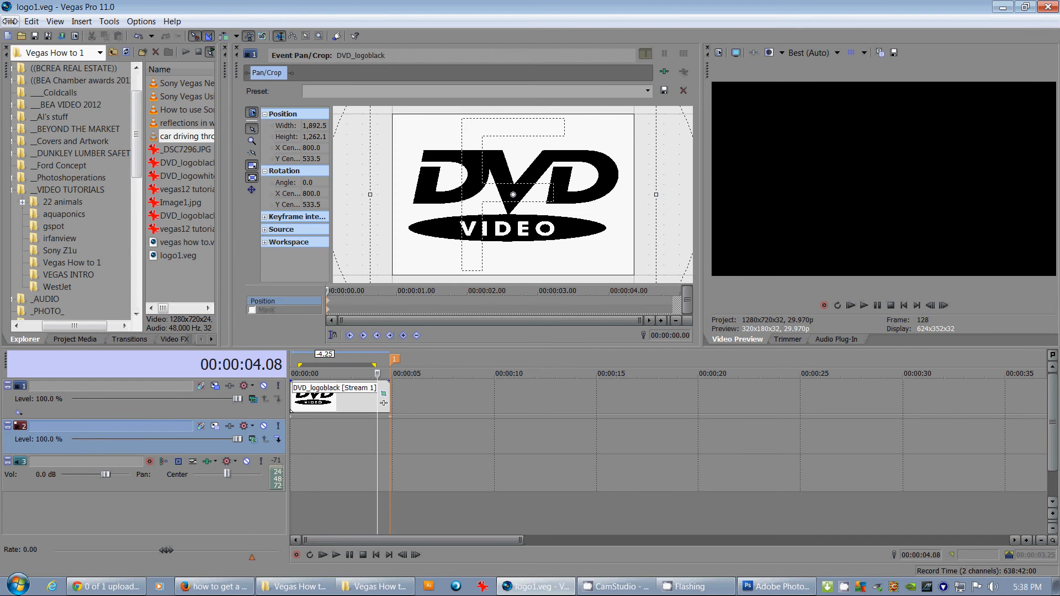
click(11, 21)
Start a new 1280×720, 29.97 fps project and refresh the file list to find logo1.veg
click(28, 36)
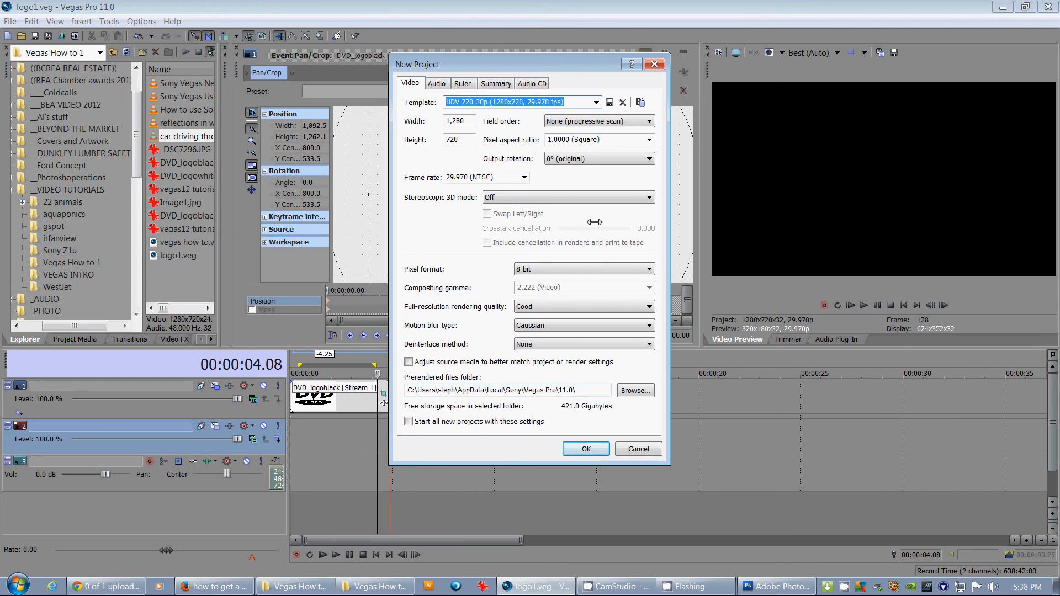
click(594, 449)
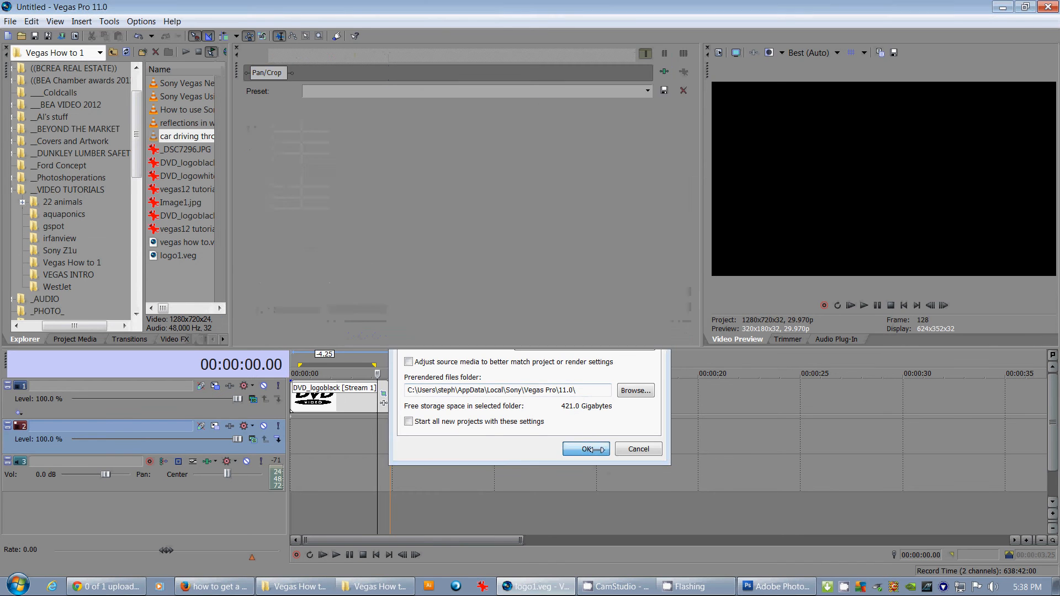
right_click(227, 290)
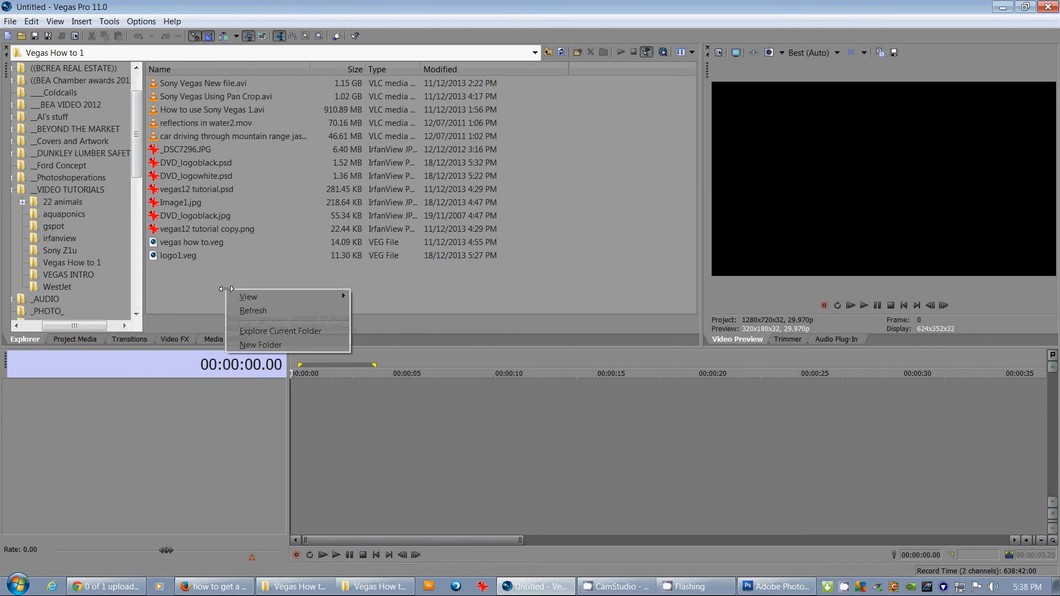
click(248, 307)
click(171, 256)
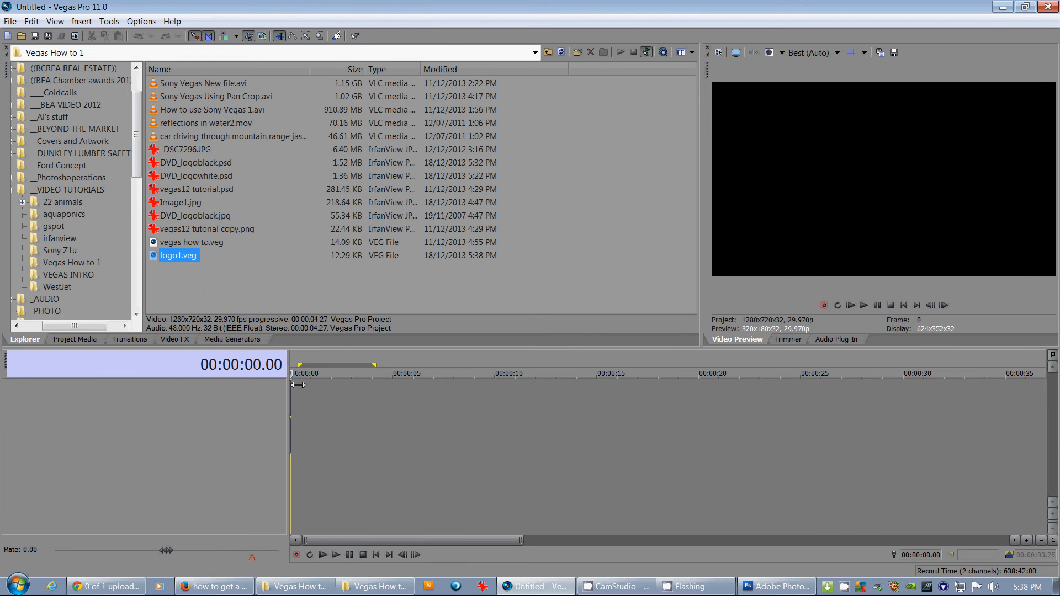
Place logo1.veg above the mountain driving footage on the timeline and delete the logo1 audio track
drag(296, 403, 292, 403)
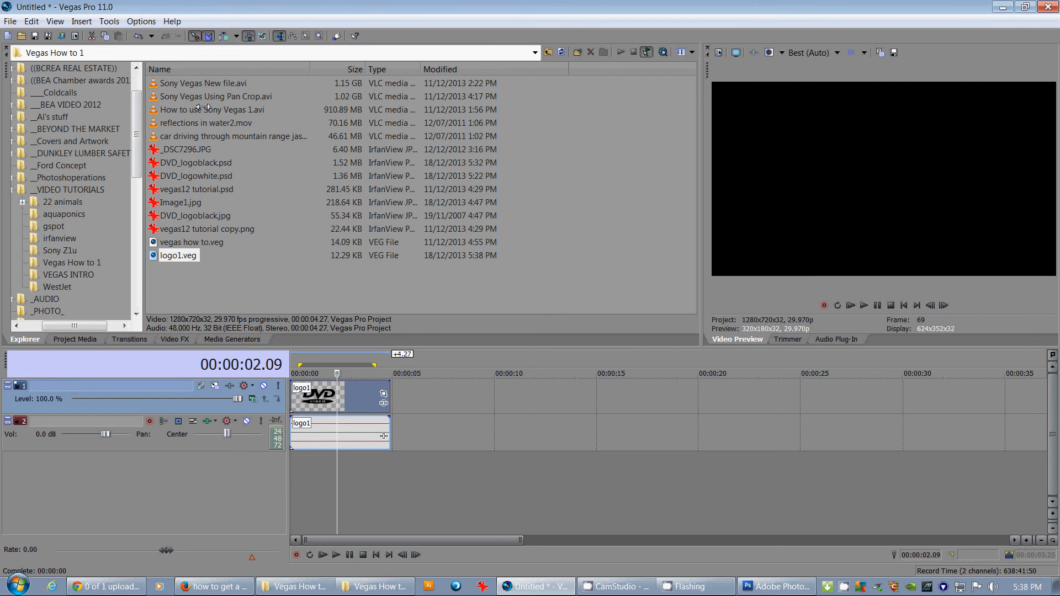
drag(224, 137, 291, 463)
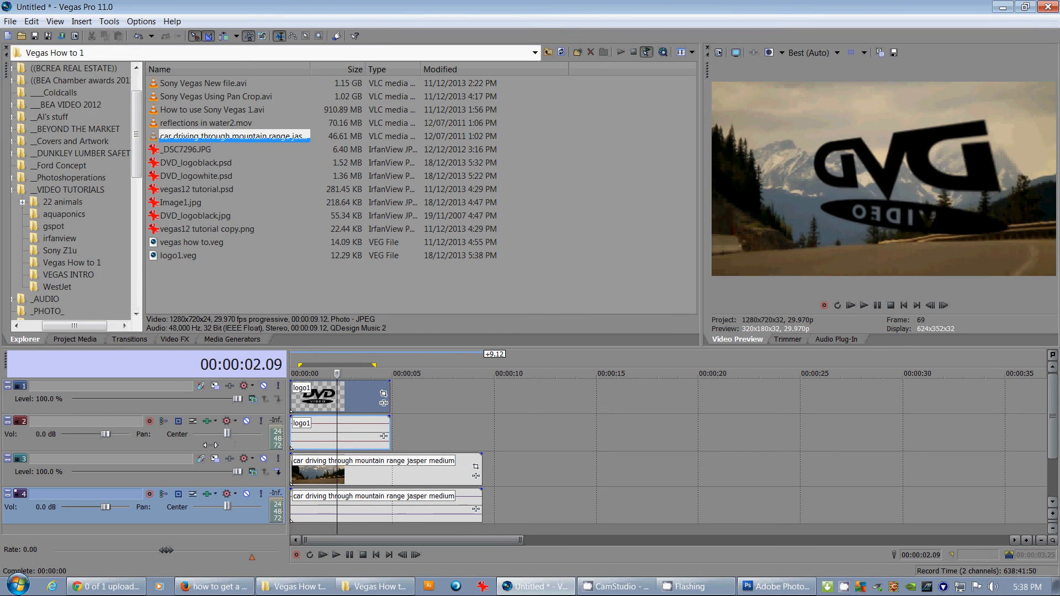
drag(338, 403, 331, 403)
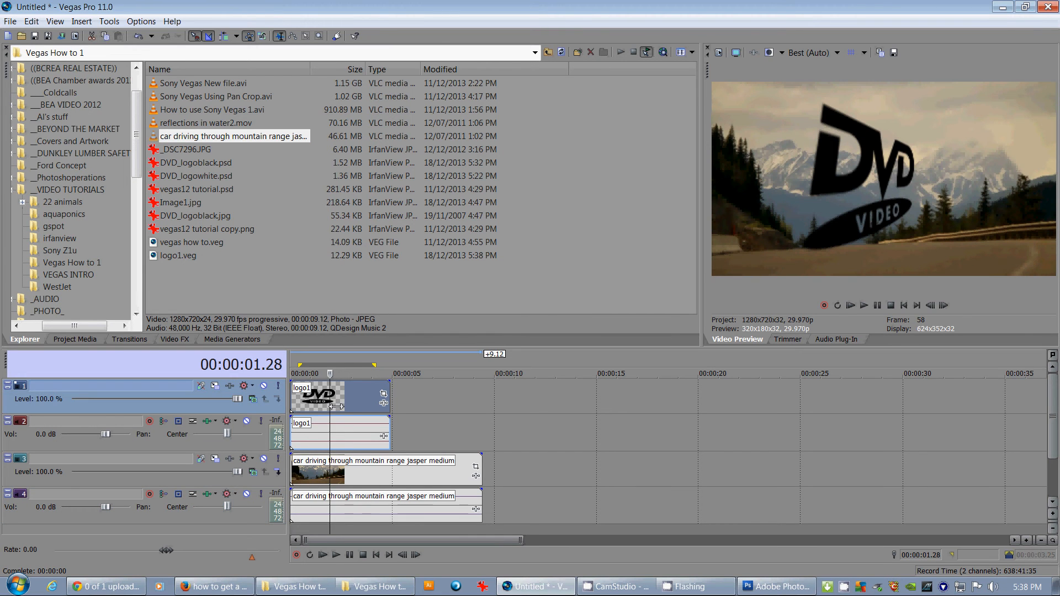
click(199, 448)
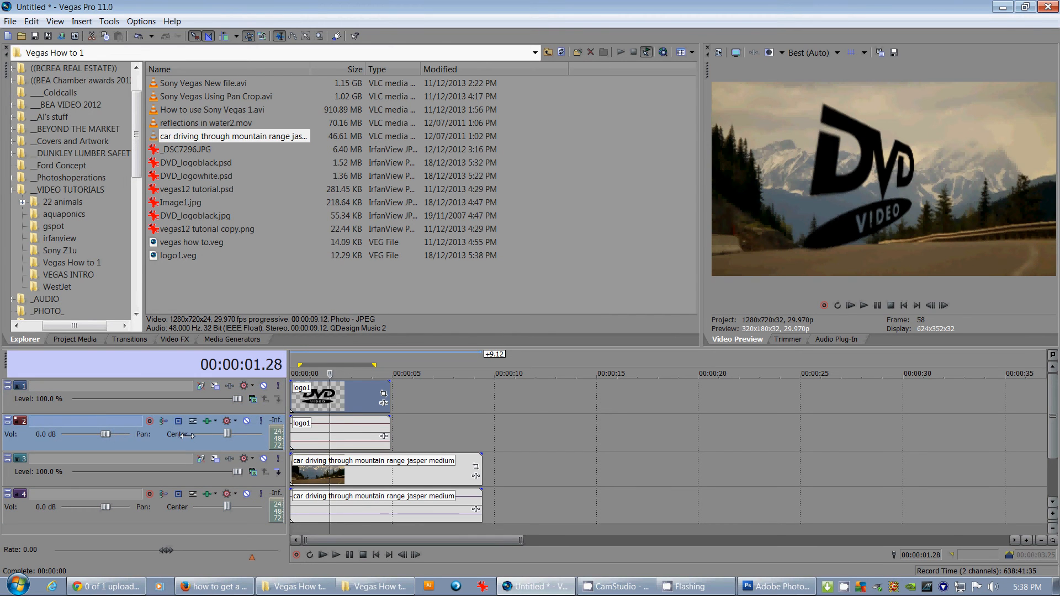
key(Delete)
Shift the logo clip later and trim the driving footage's edges to match the logo's length
click(310, 431)
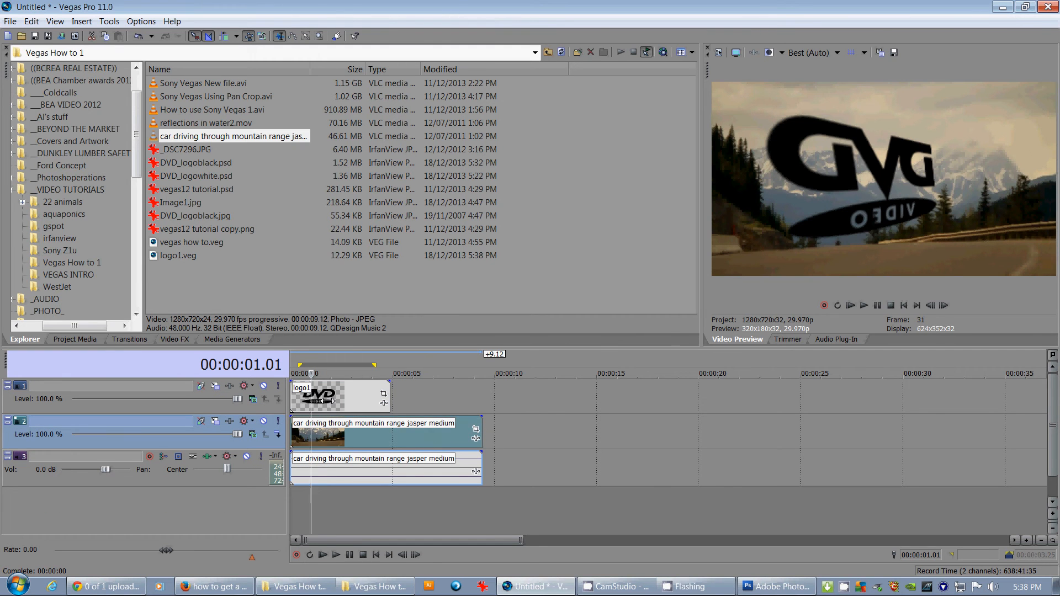
drag(319, 396, 394, 396)
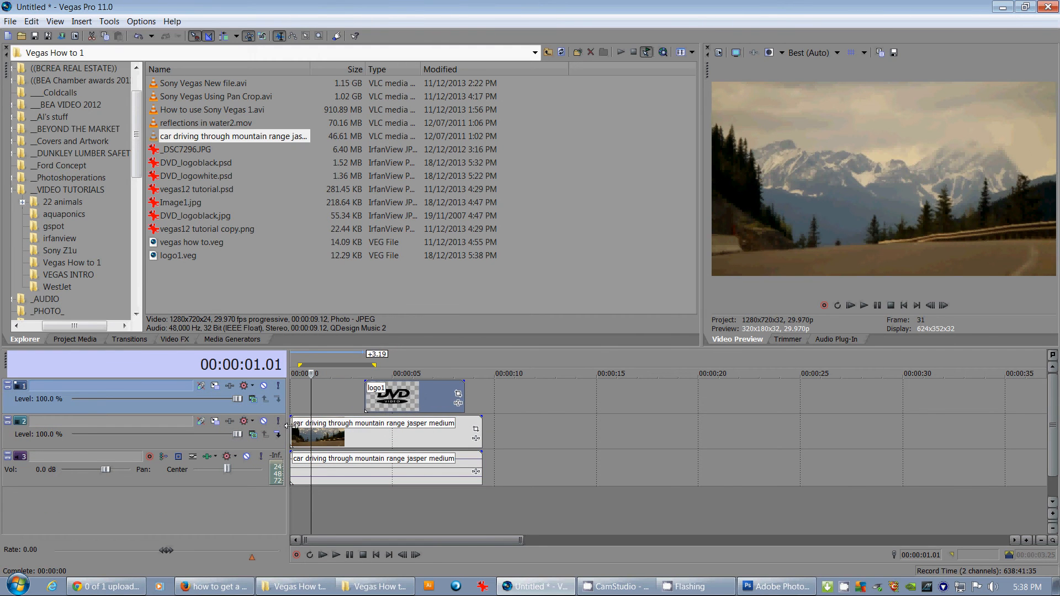
mouse_move(289, 430)
mouse_down()
mouse_move(364, 429)
mouse_move(296, 430)
mouse_up()
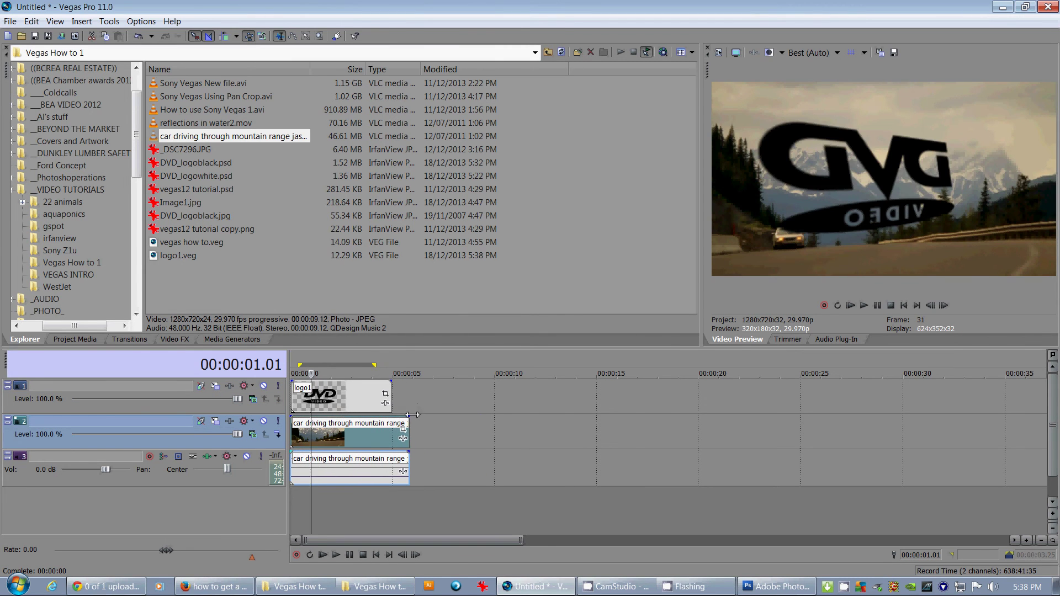
drag(411, 431, 391, 432)
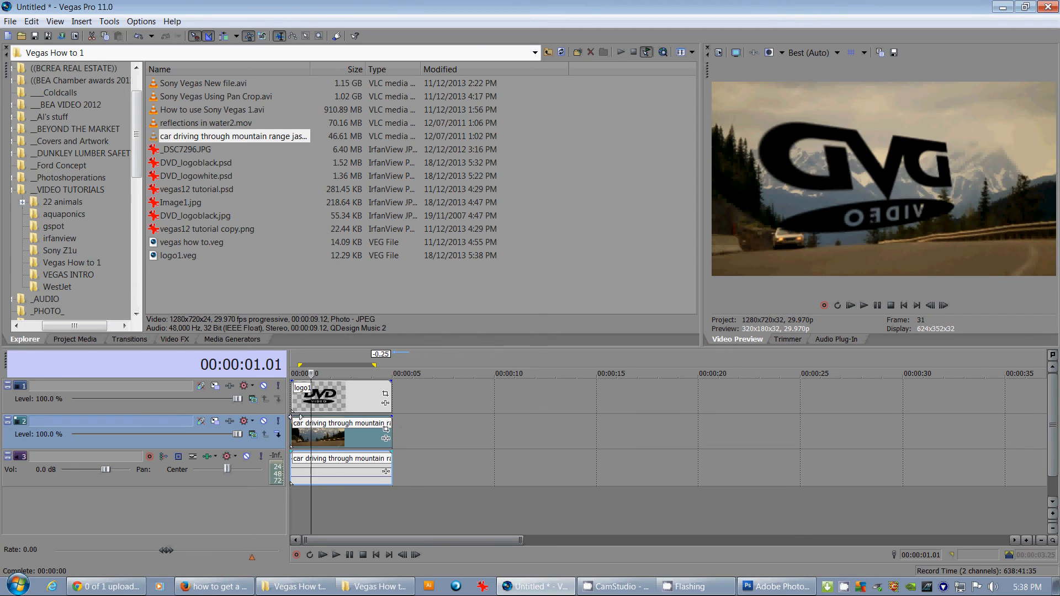
click(292, 393)
Play the composite from the start twice to preview the spinning logo over the footage
key(space)
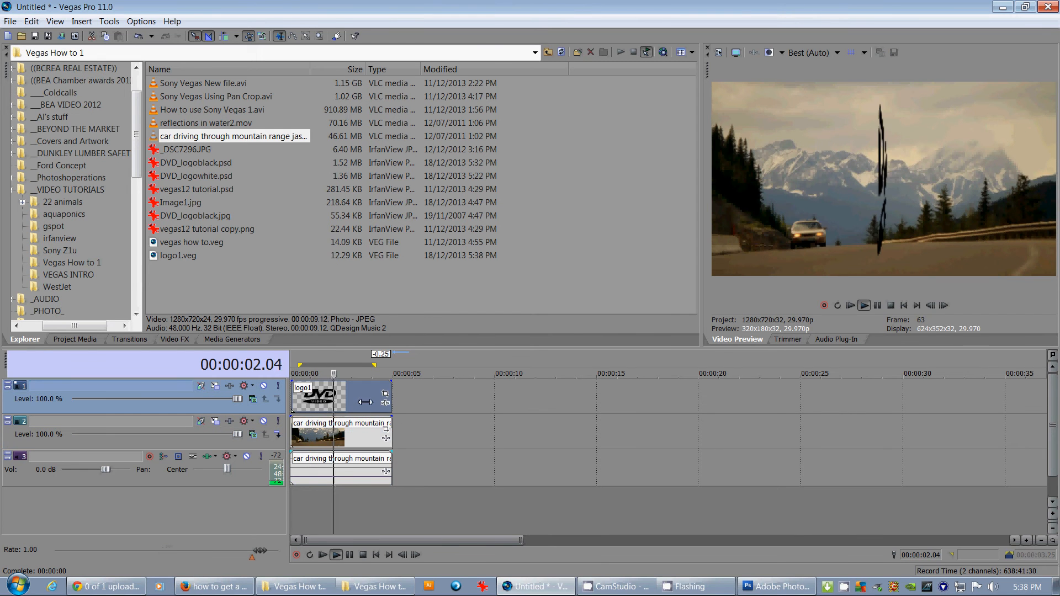
drag(357, 355, 334, 349)
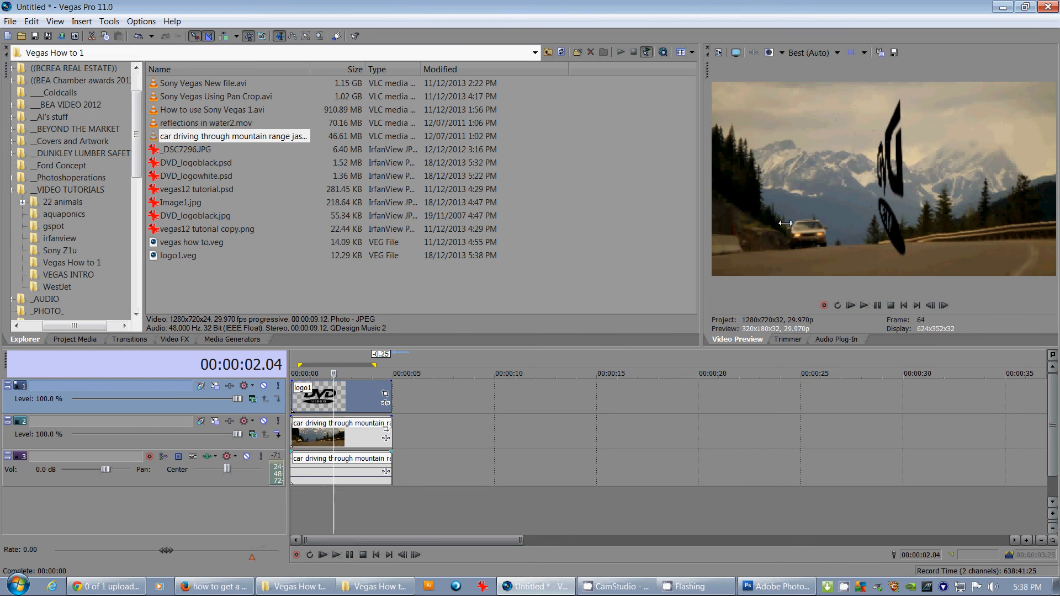
click(294, 365)
key(space)
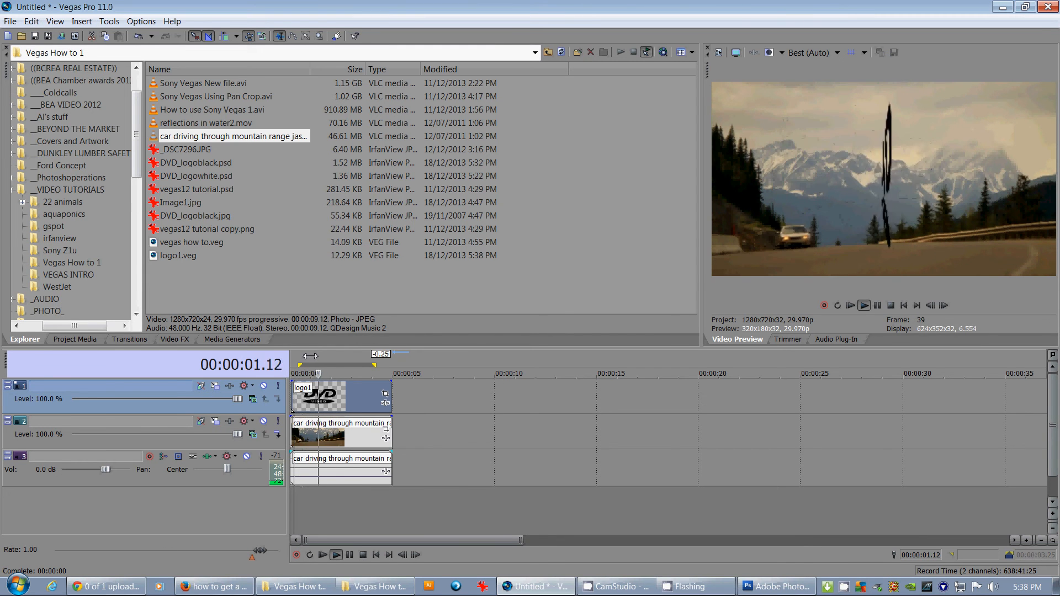
key(space)
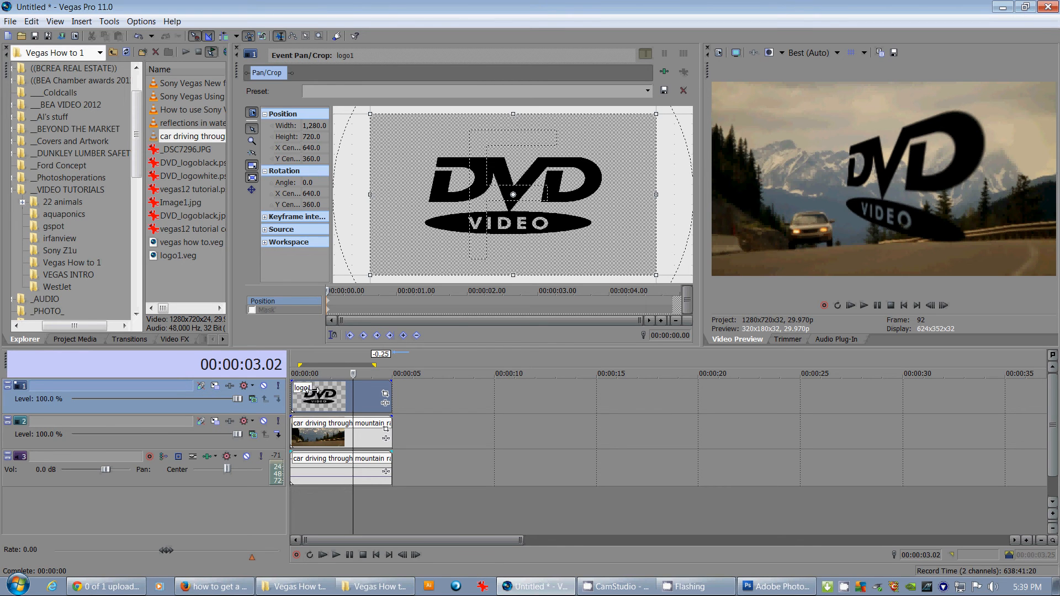
right_click(346, 391)
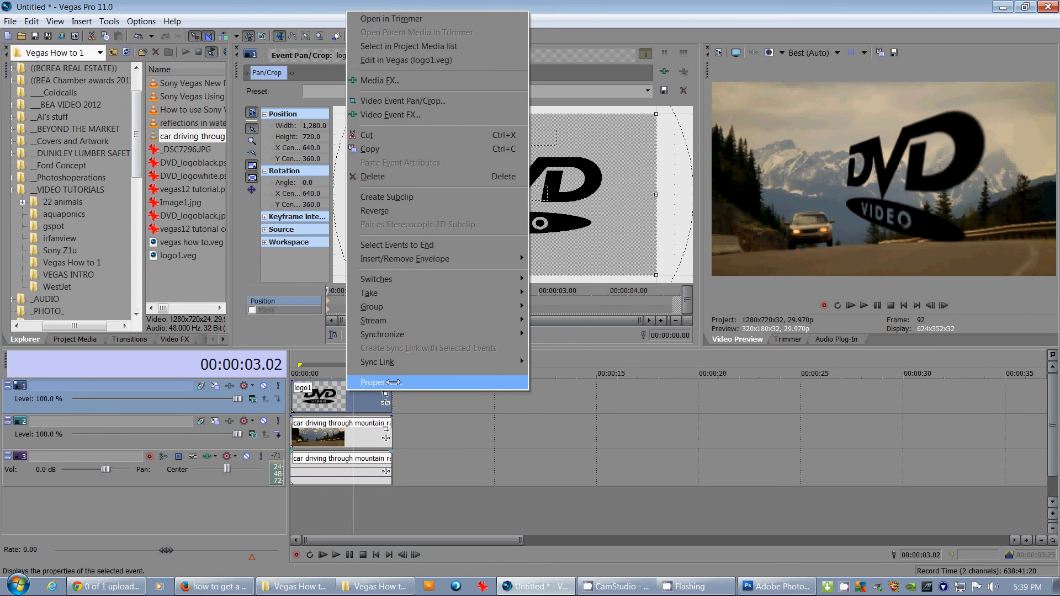
click(393, 381)
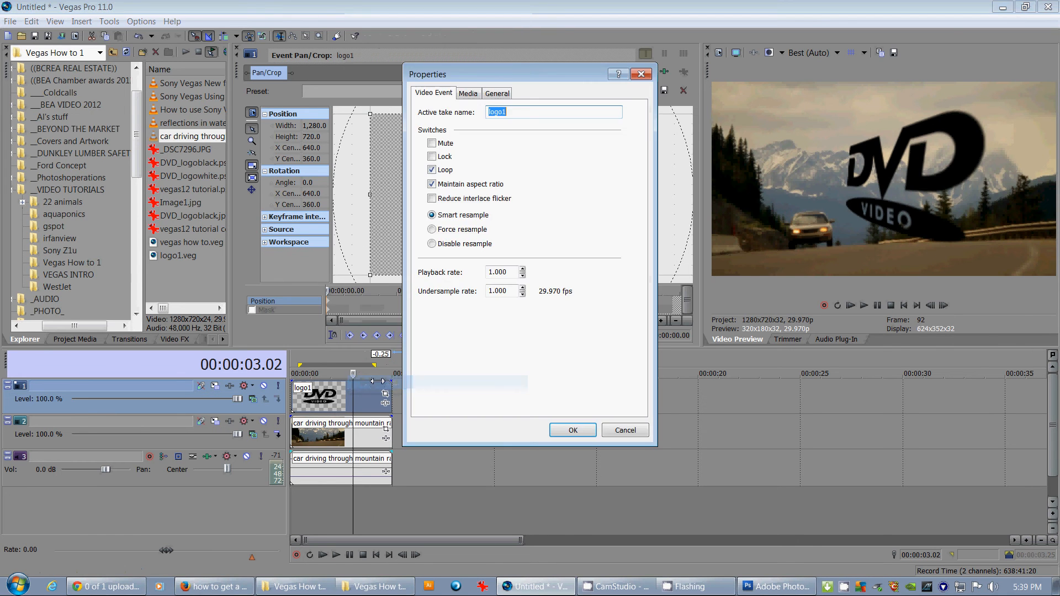
click(469, 93)
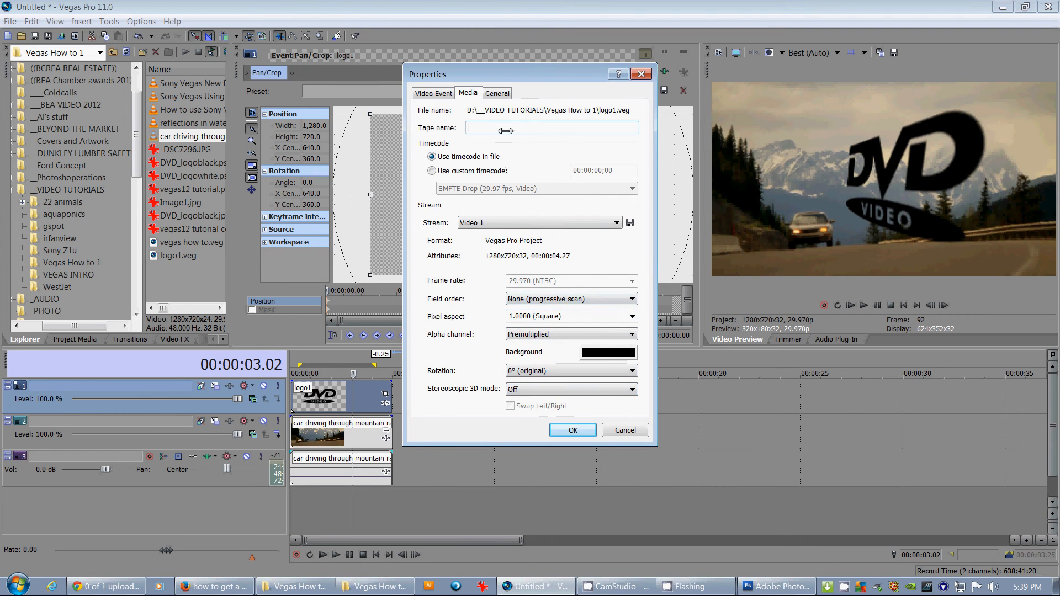
click(497, 93)
click(469, 93)
click(584, 332)
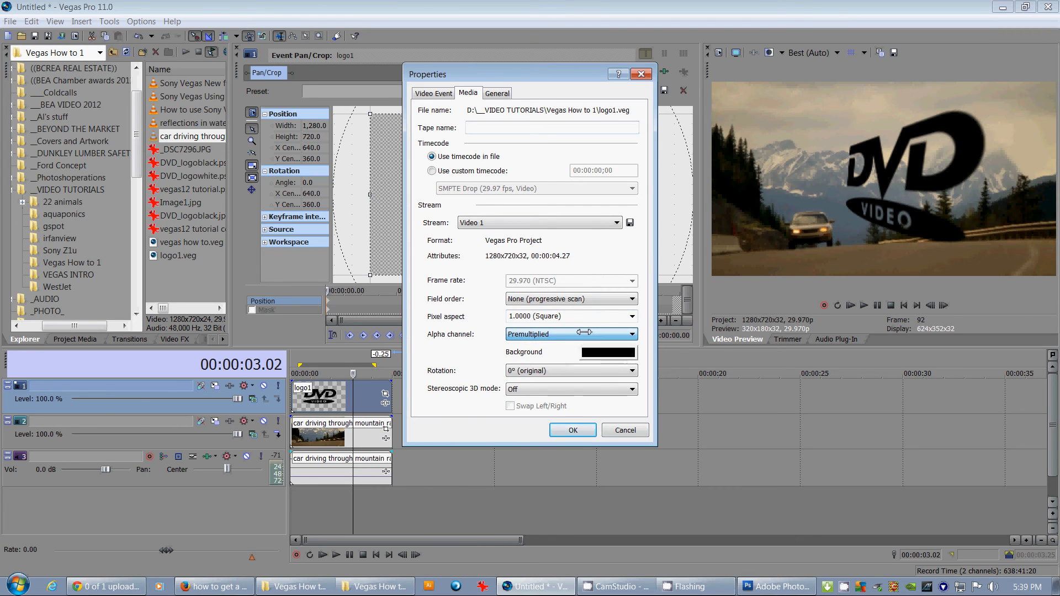
click(572, 430)
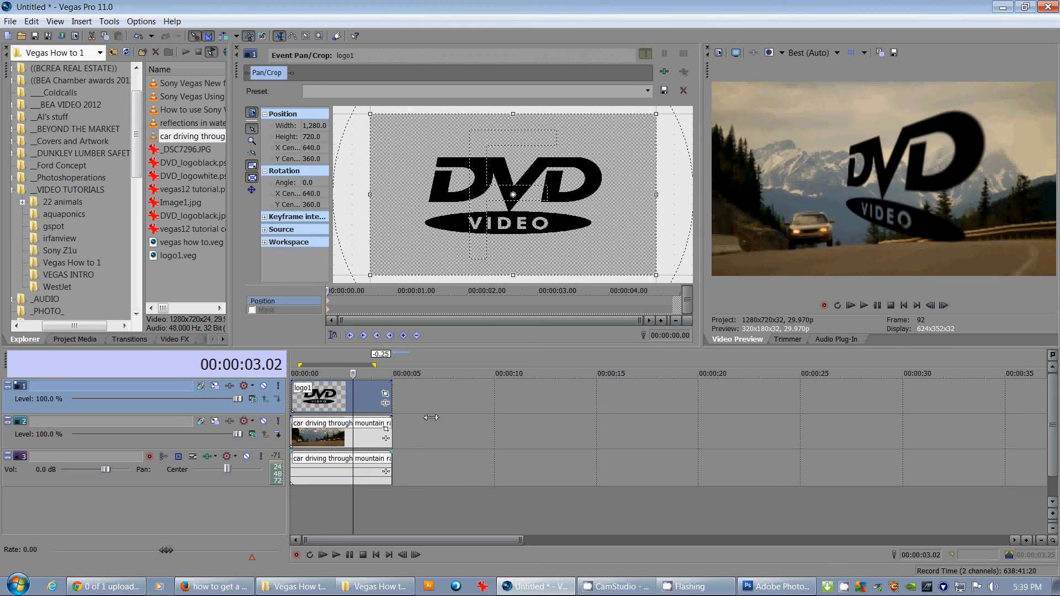
click(345, 373)
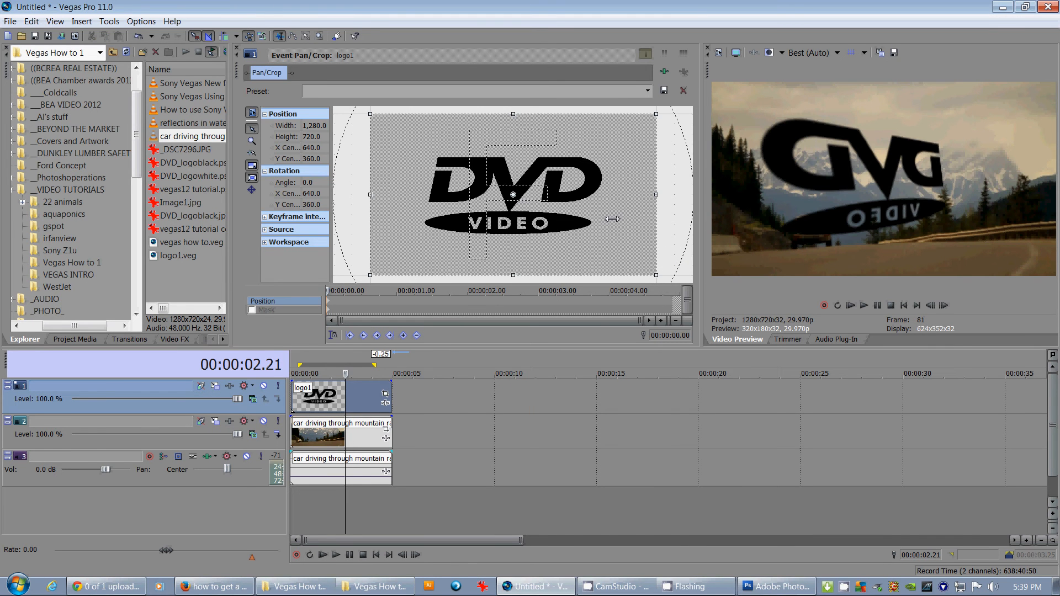
scroll(612, 219, down, 4)
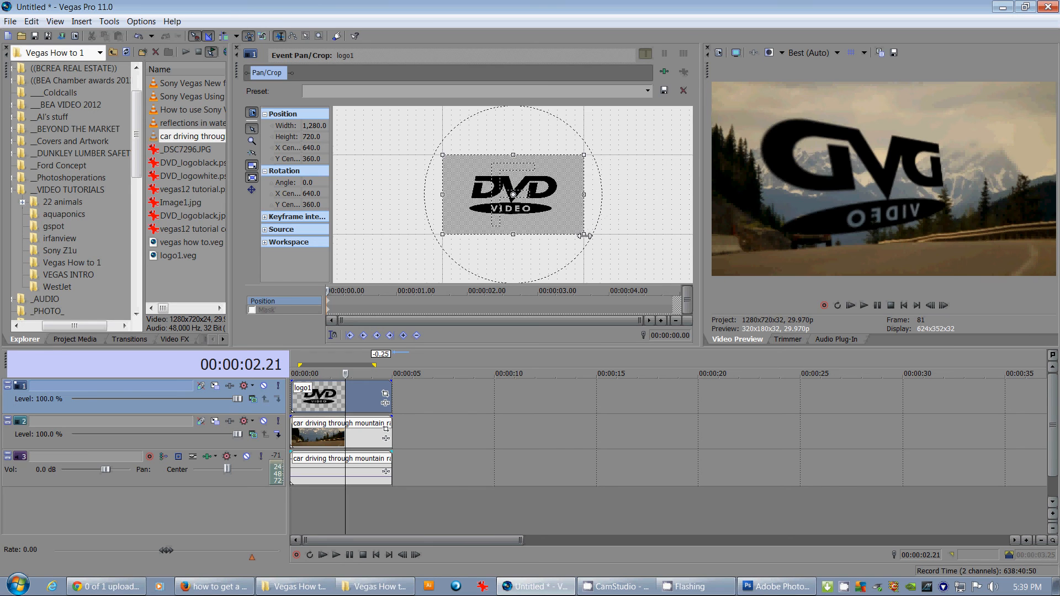
Enlarge the Pan/Crop frame to width 2483 so the logo sits smaller to the right, and mark a loop region
mouse_move(586, 235)
mouse_down()
mouse_move(636, 243)
mouse_move(547, 194)
mouse_up()
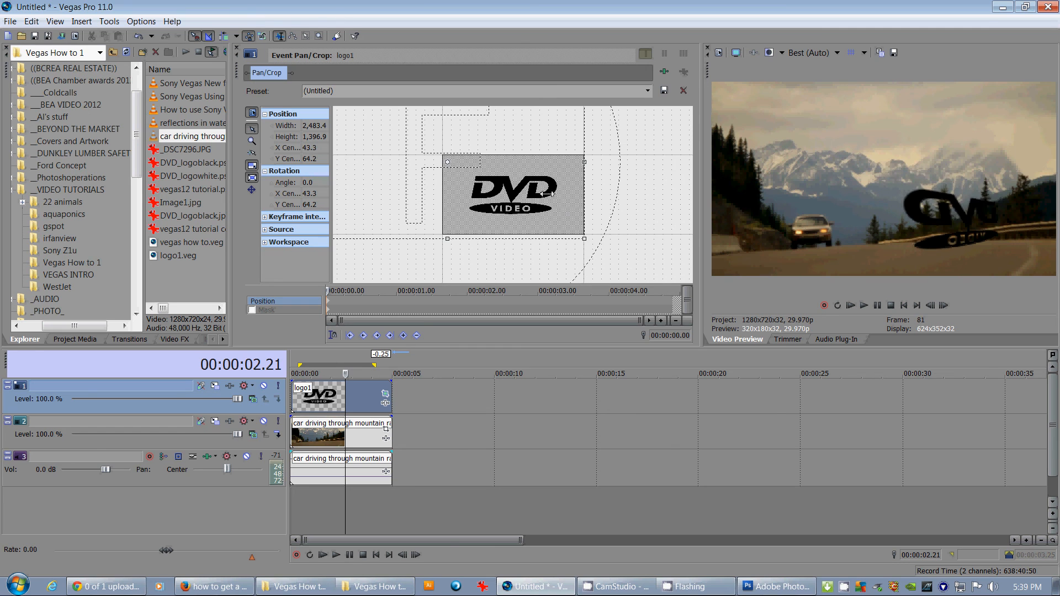
key(space)
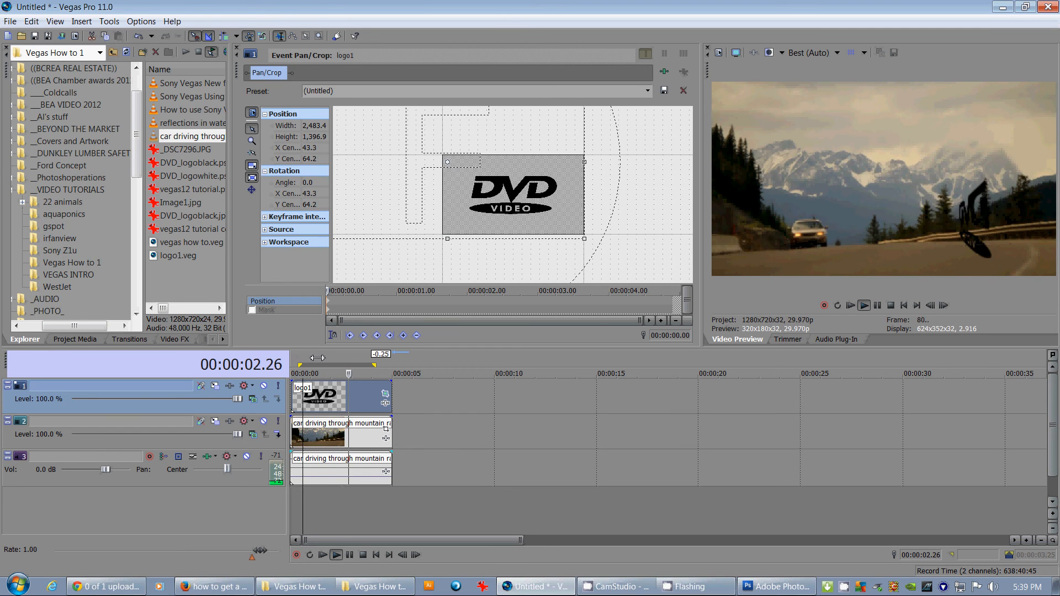
drag(327, 364, 363, 364)
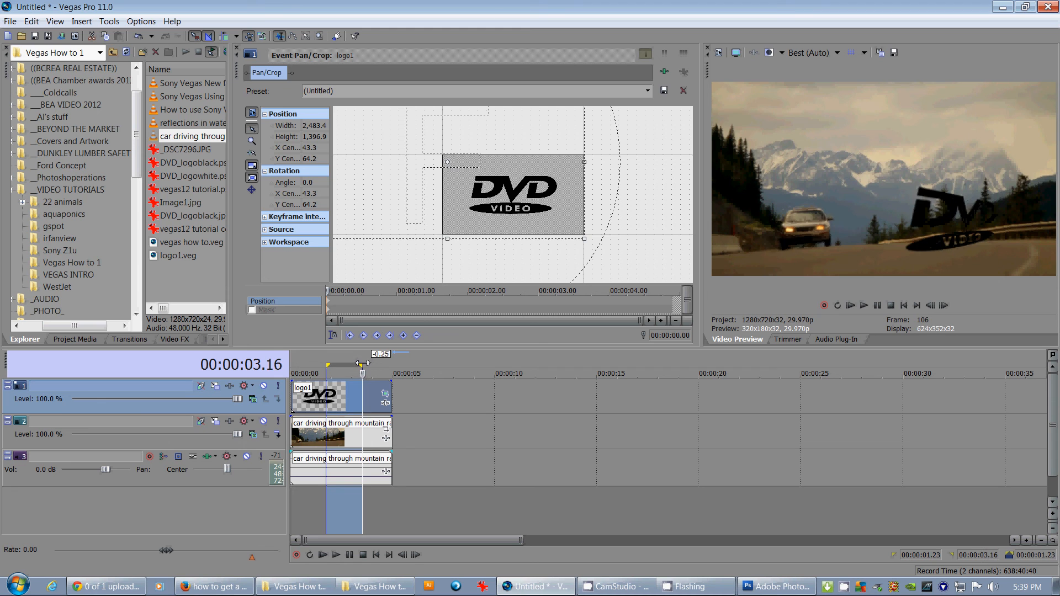
Loop-play the marked section, then bring up the logo1 event's options
key(space)
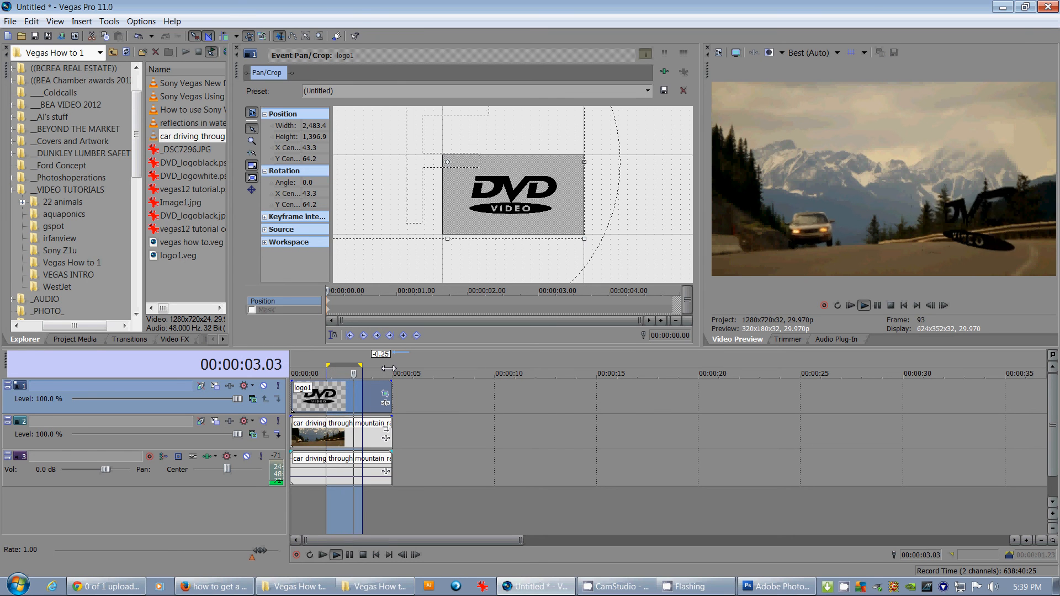
key(space)
key(space)
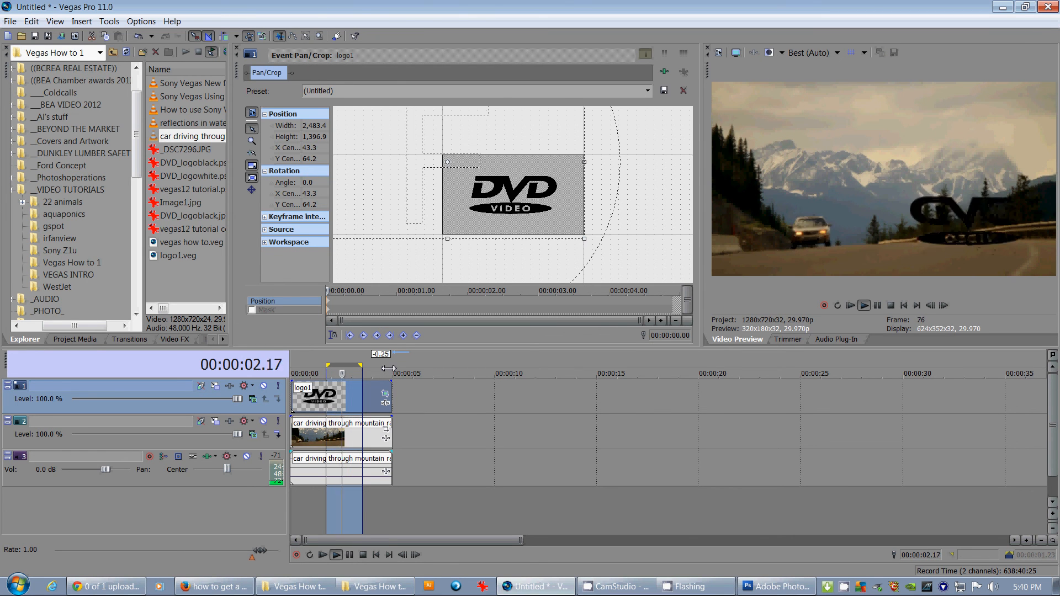
key(space)
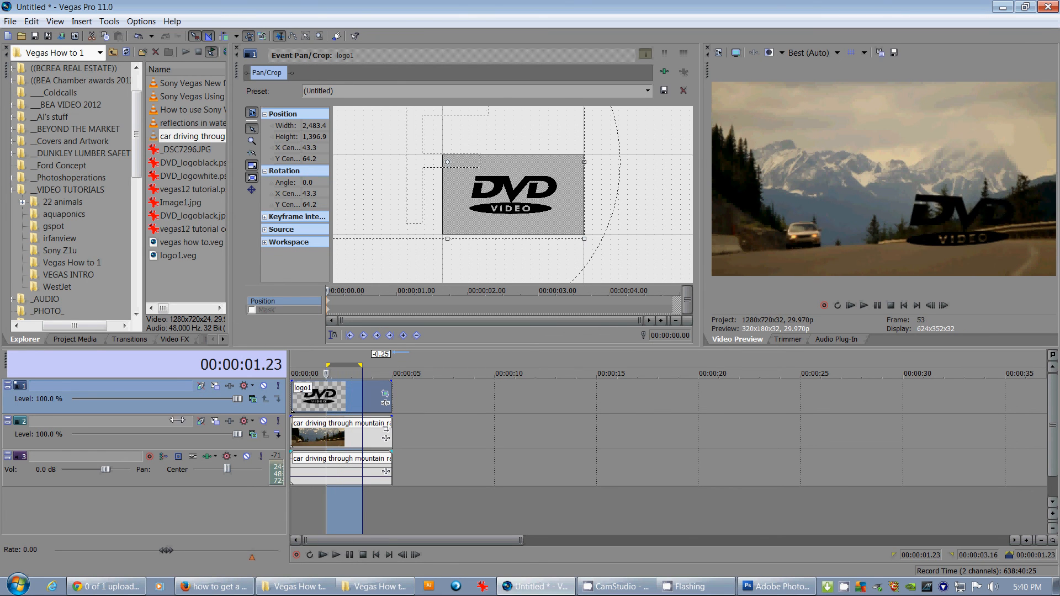
right_click(302, 391)
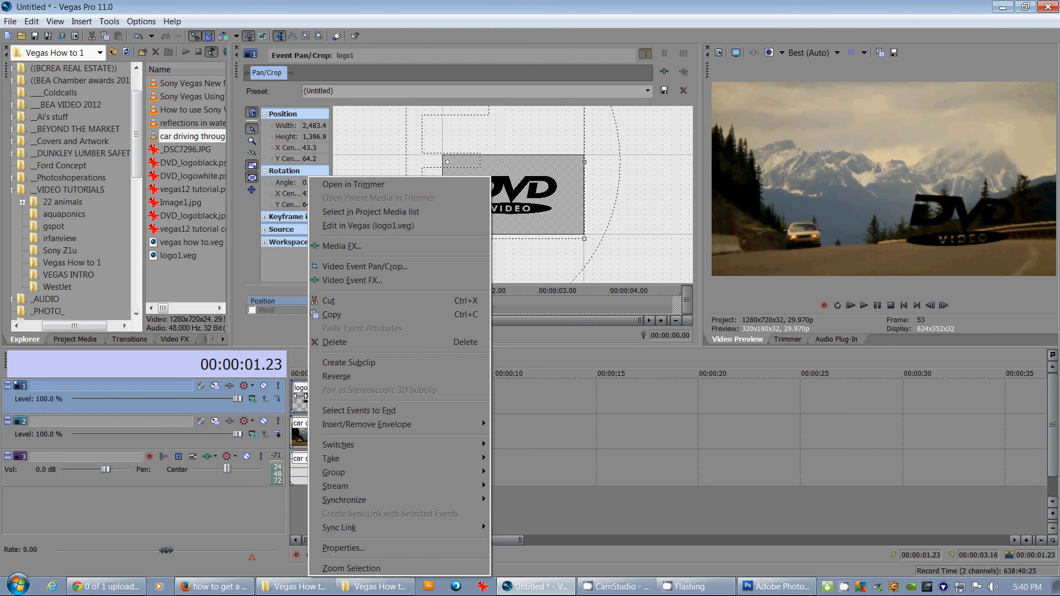
click(301, 398)
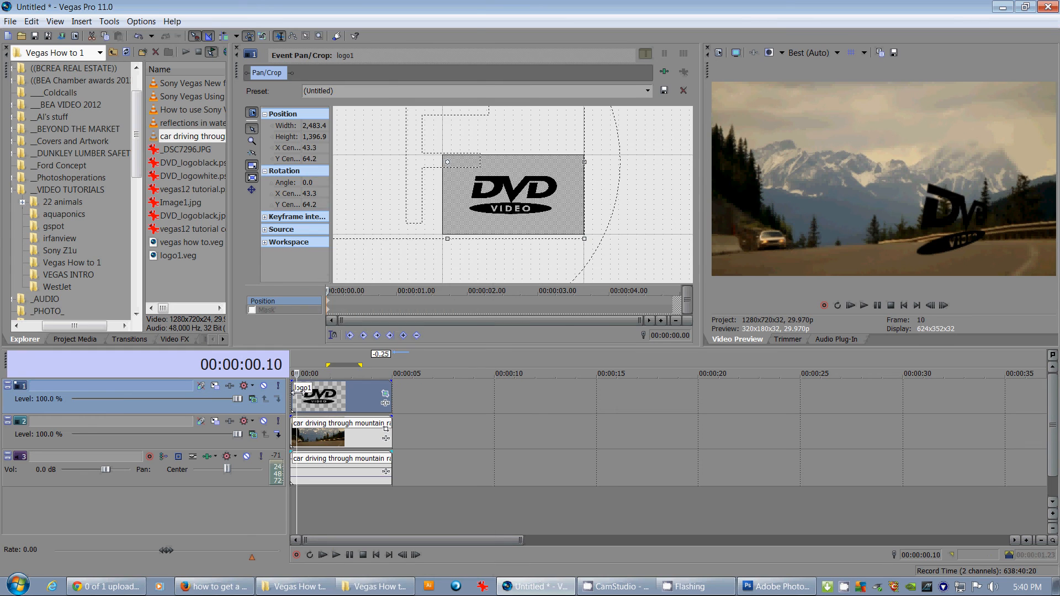
right_click(300, 393)
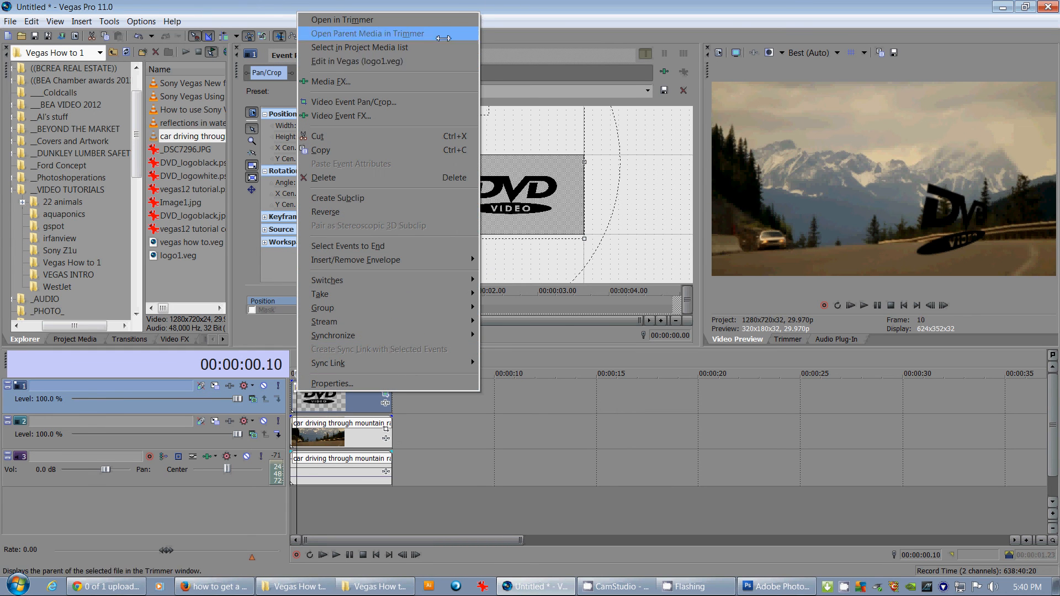
Choose Edit in Vegas to open the nested logo1.veg project
click(356, 61)
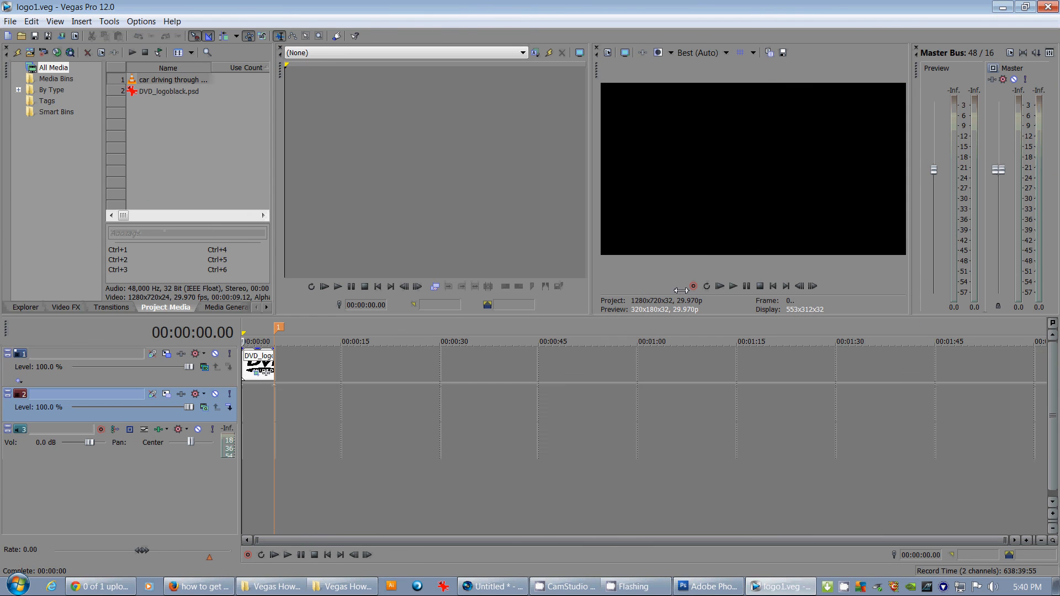
Return to the untitled composite project and scrub the playhead to about 00:00:03.04
click(8, 20)
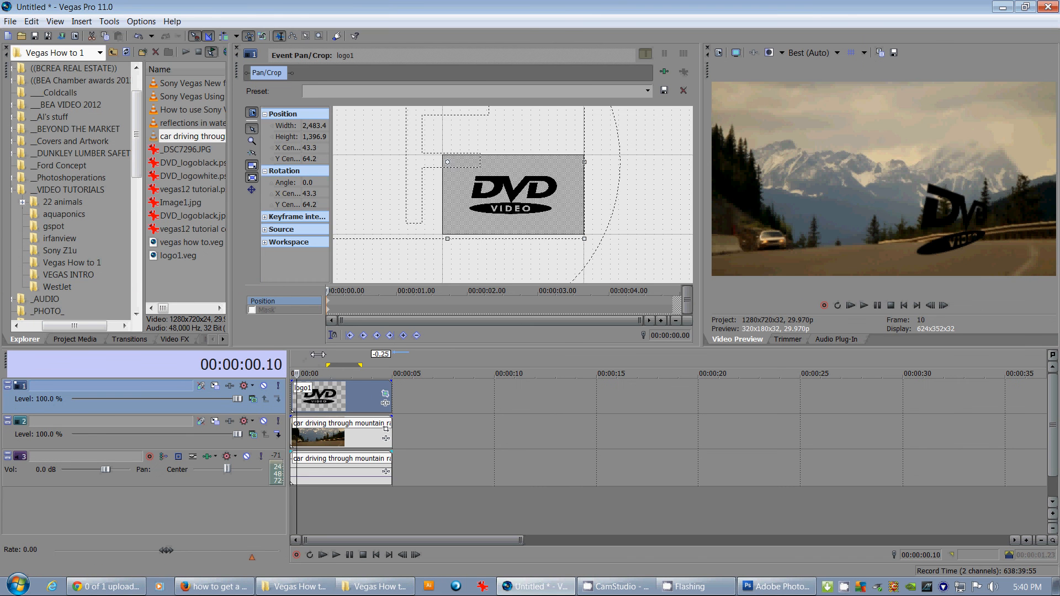
click(318, 354)
click(354, 374)
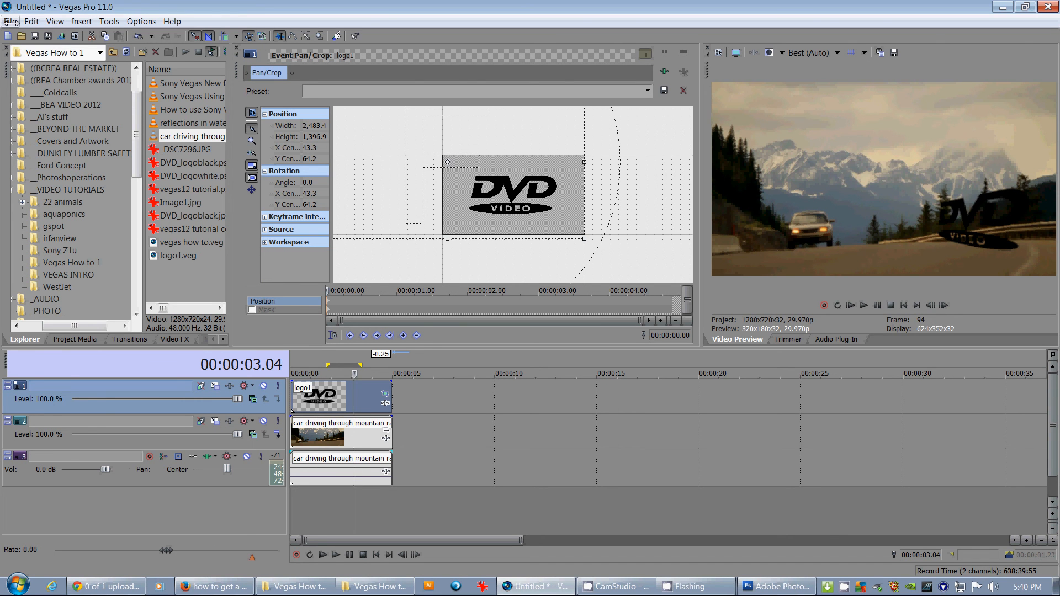
click(11, 21)
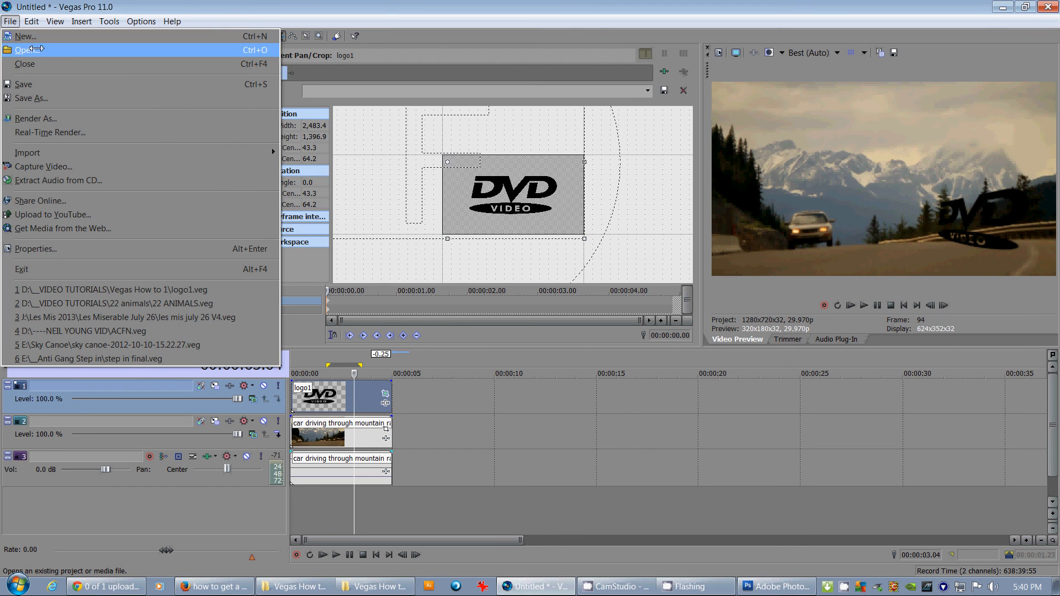
key(Escape)
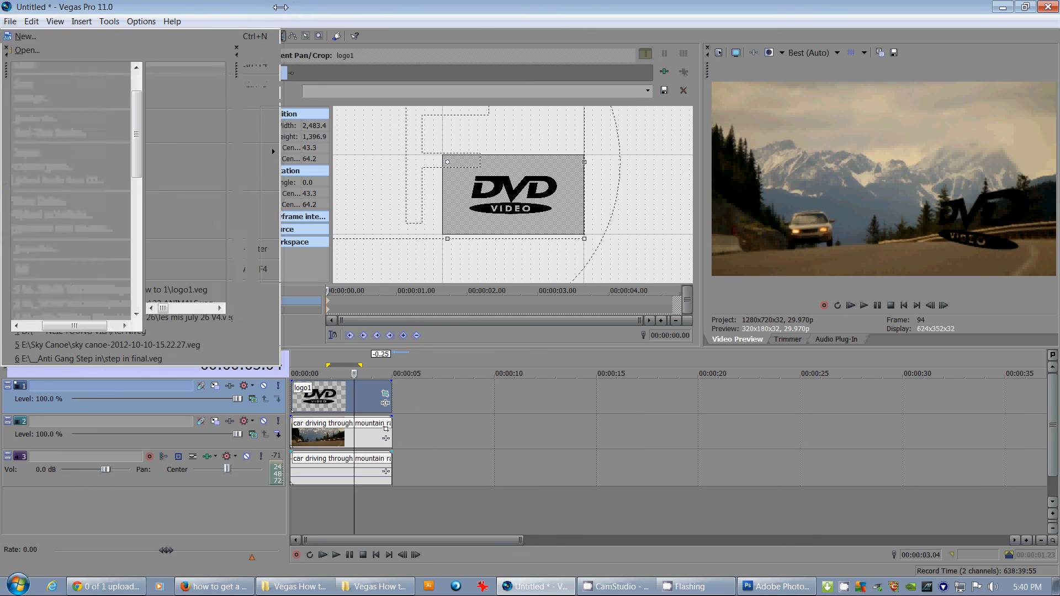
Save the composite project as logo1b.veg in the Vegas How to 1 folder
click(11, 21)
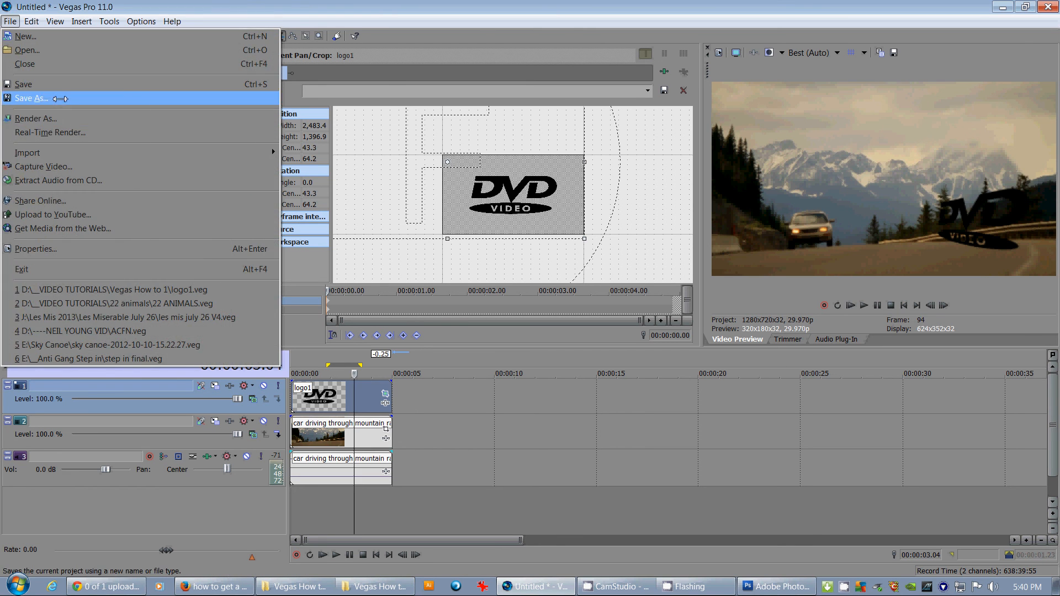
click(33, 98)
click(436, 150)
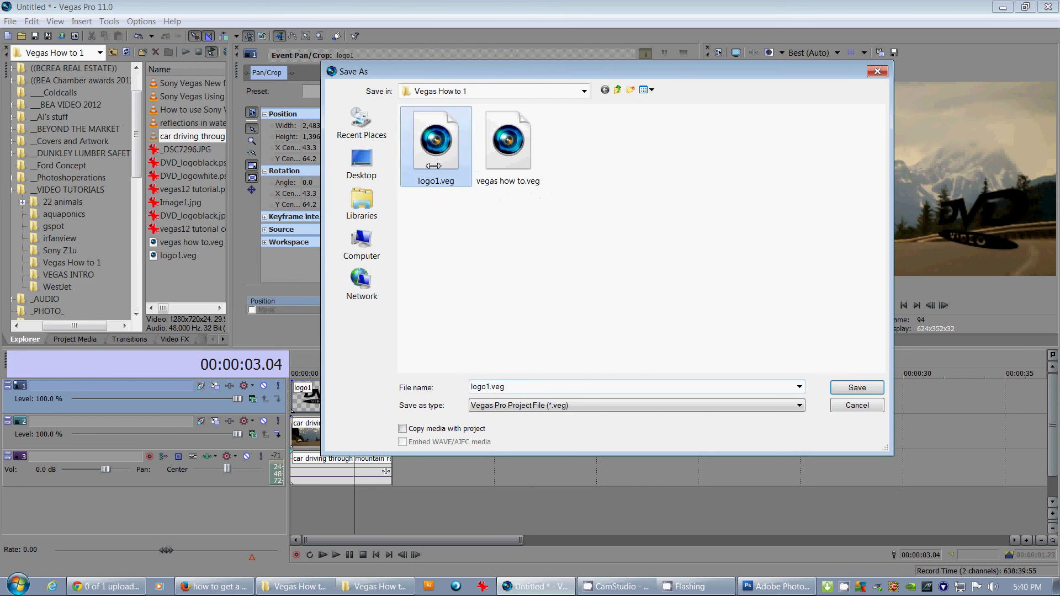
double_click(489, 387)
text(b)
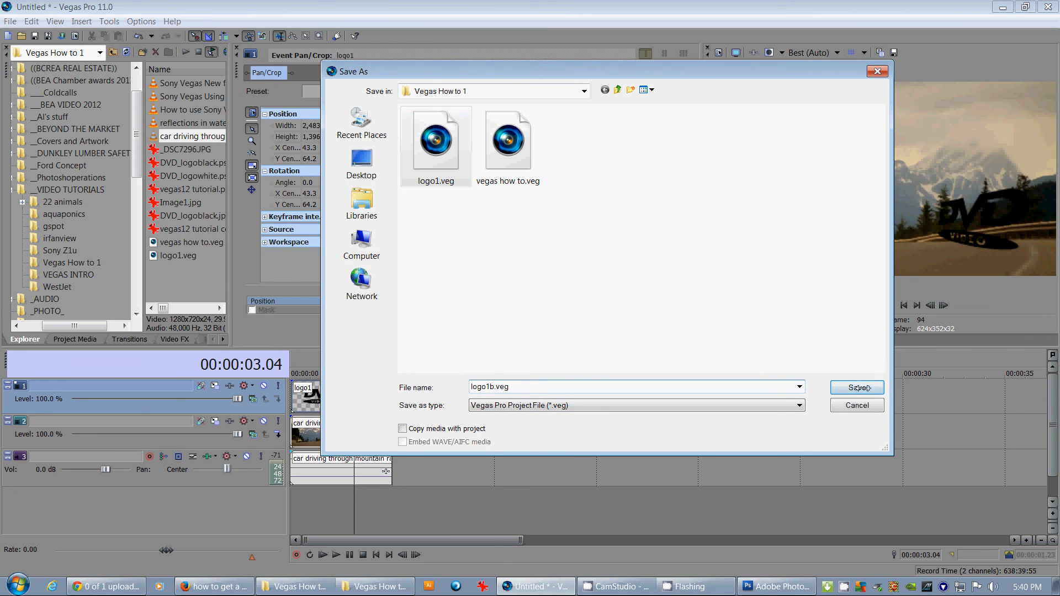
click(859, 387)
Reopen logo1.veg from the recent list and bring up 3D Track Motion for track 1
click(10, 21)
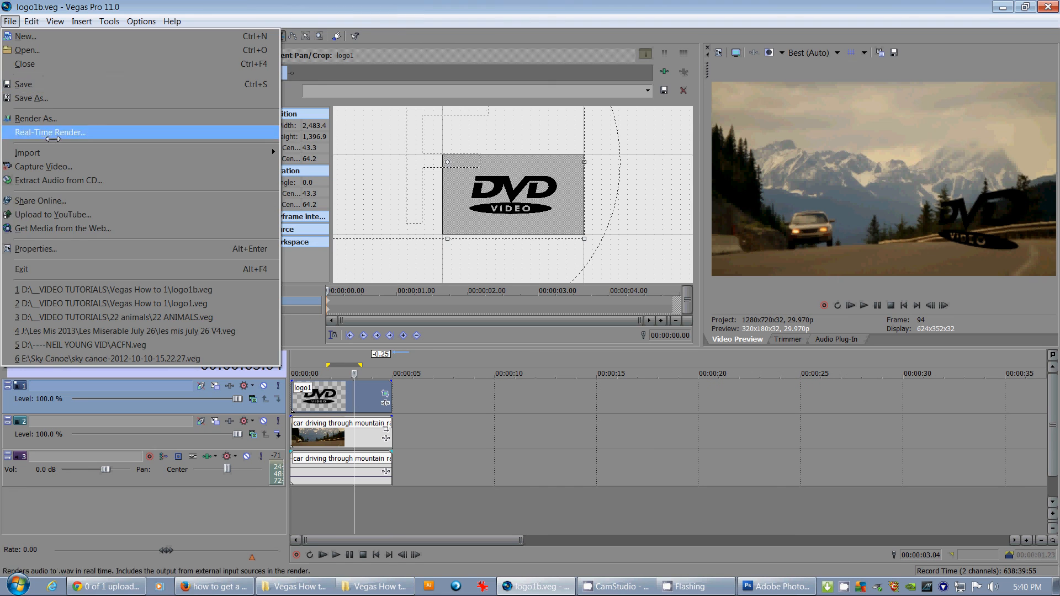
click(164, 303)
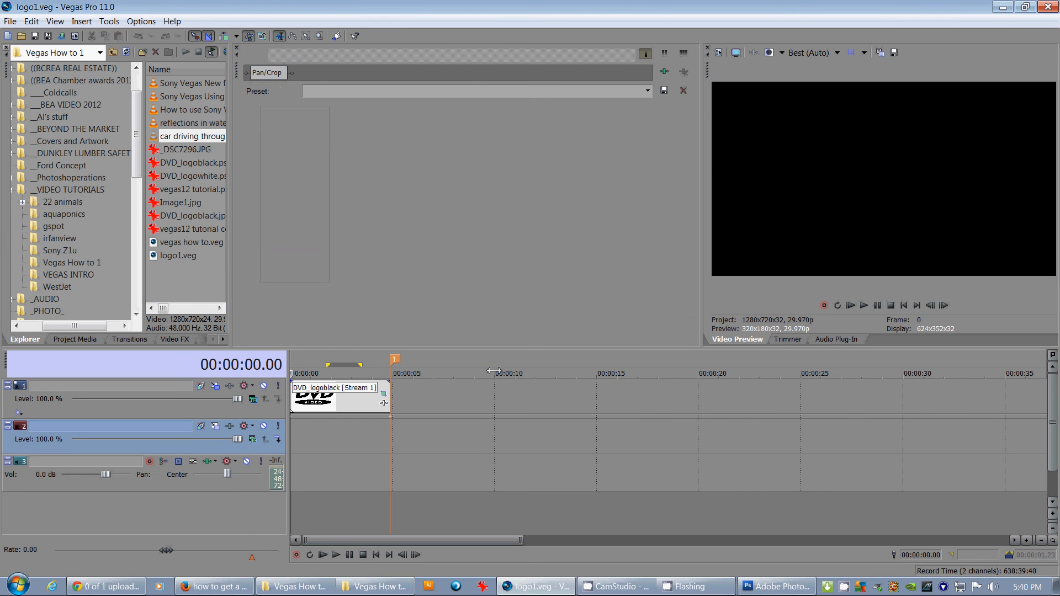
click(328, 357)
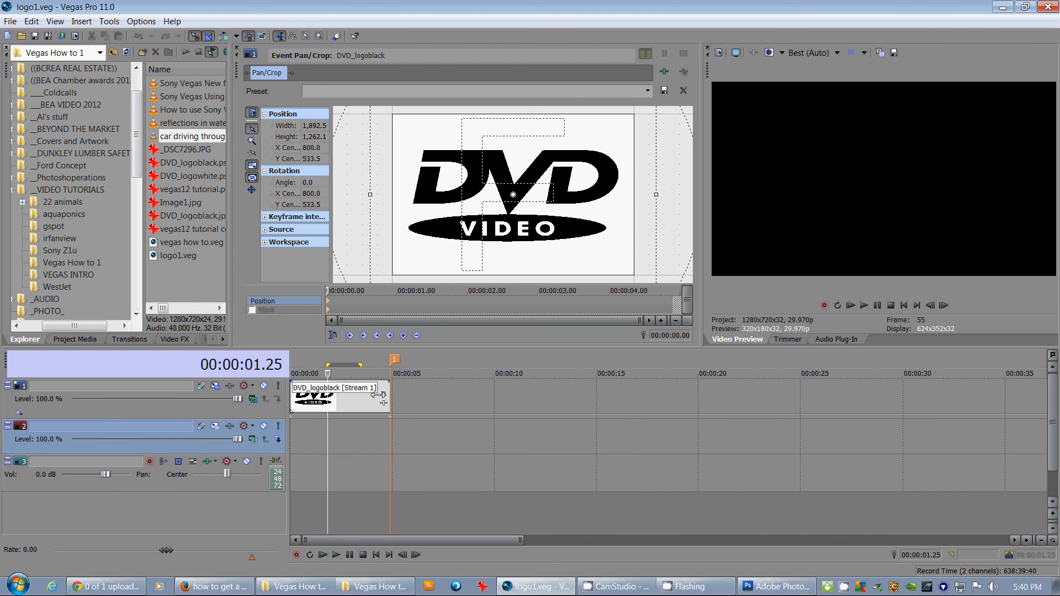
scroll(379, 397, down, 3)
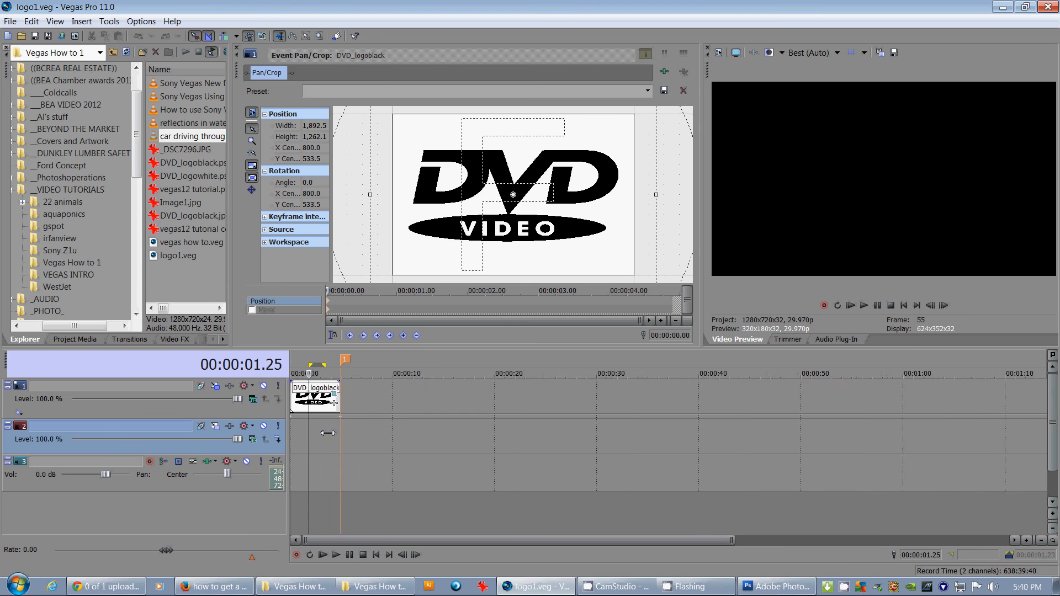
scroll(335, 406, up, 3)
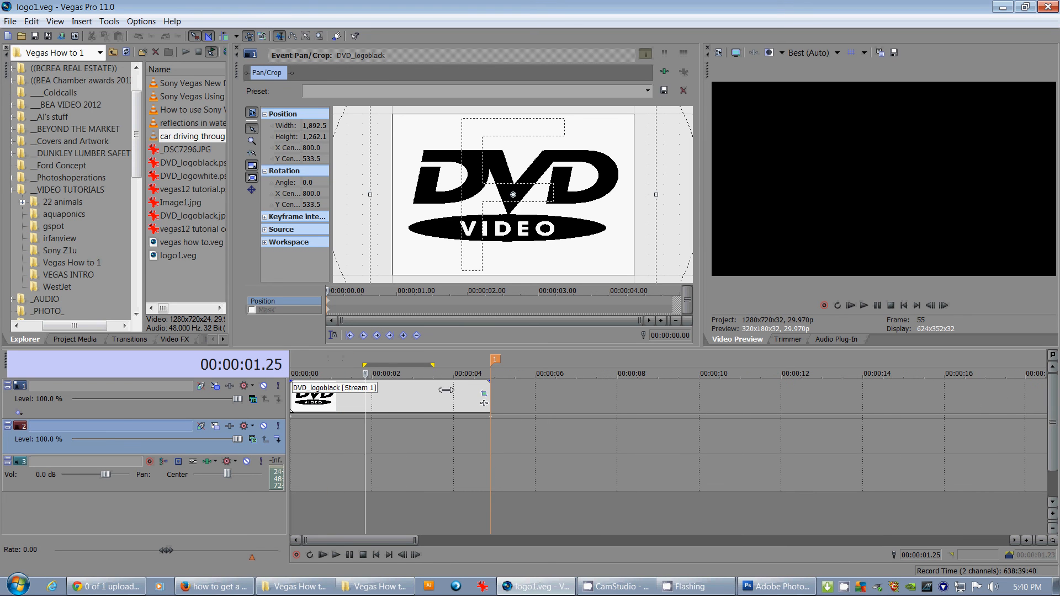
click(217, 386)
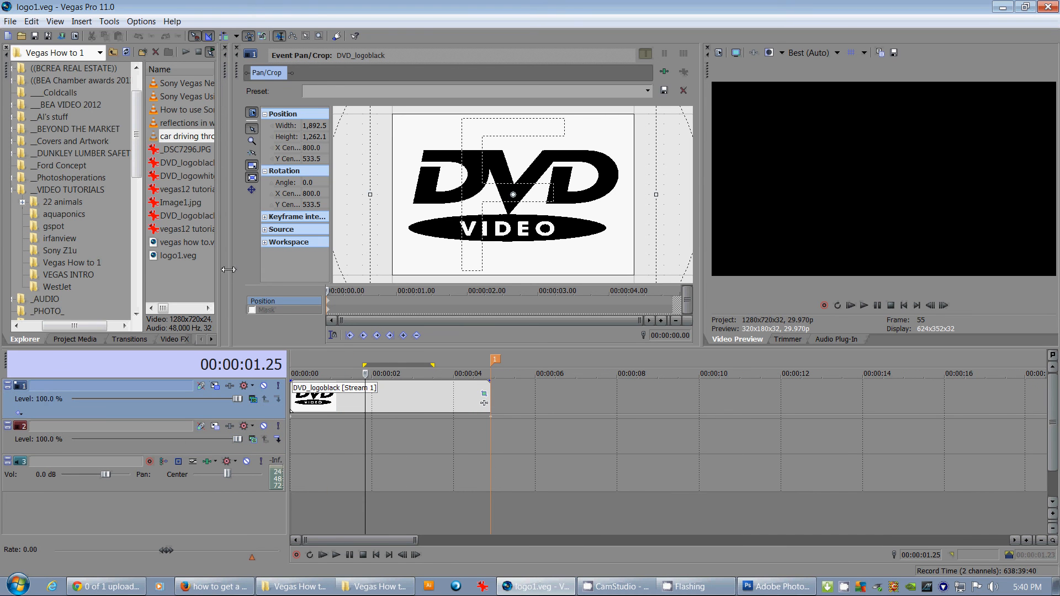
click(214, 384)
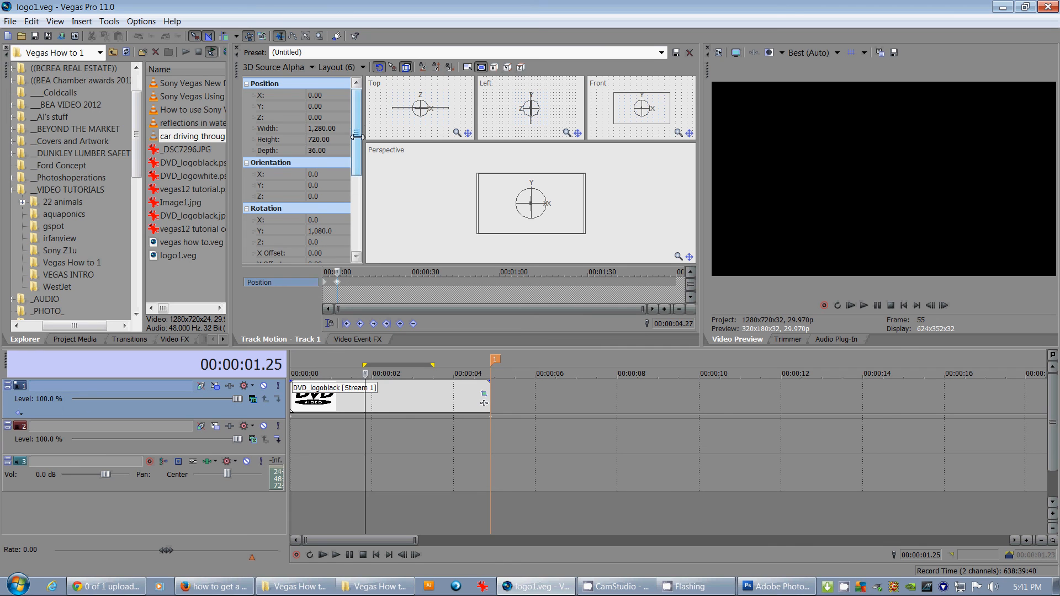
Set the logo's Y rotation to 720 degrees and play the animation
click(323, 231)
text(720)
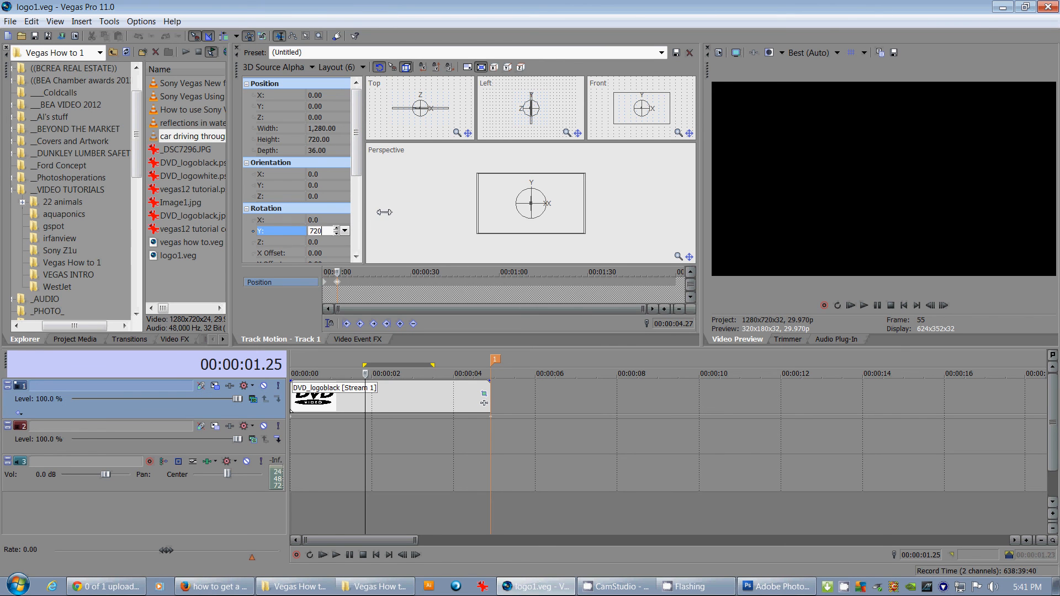
key(Return)
click(298, 374)
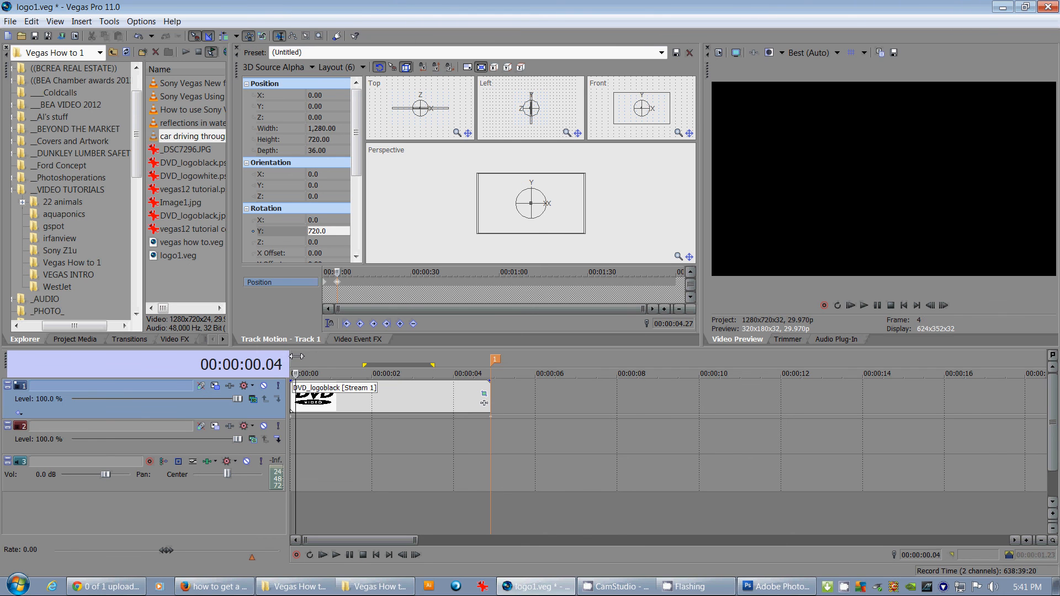
key(space)
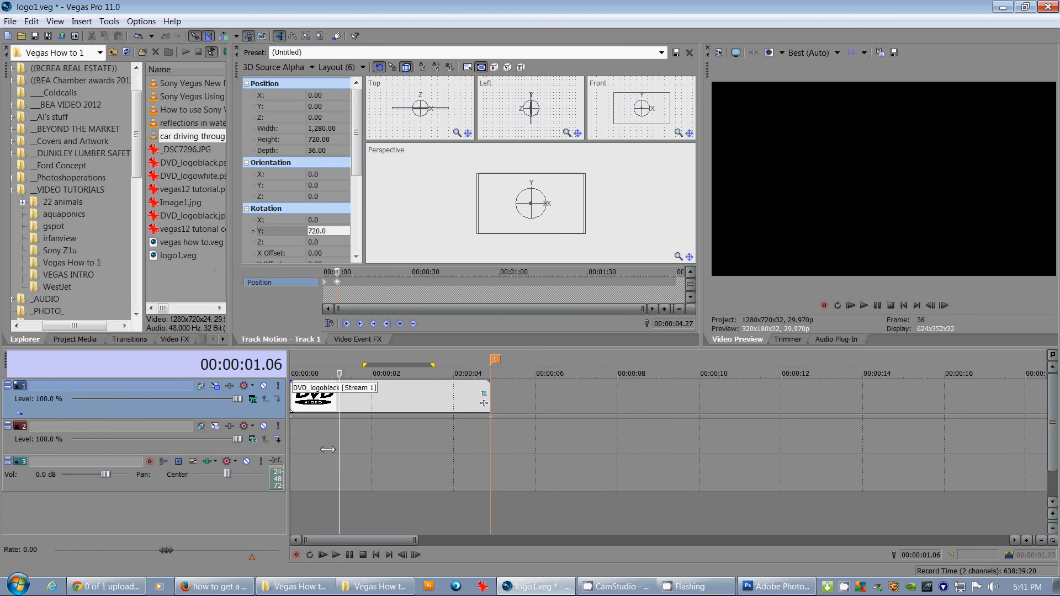
Add a White Solid Color generator on track 2 and preview the logo against it
click(227, 339)
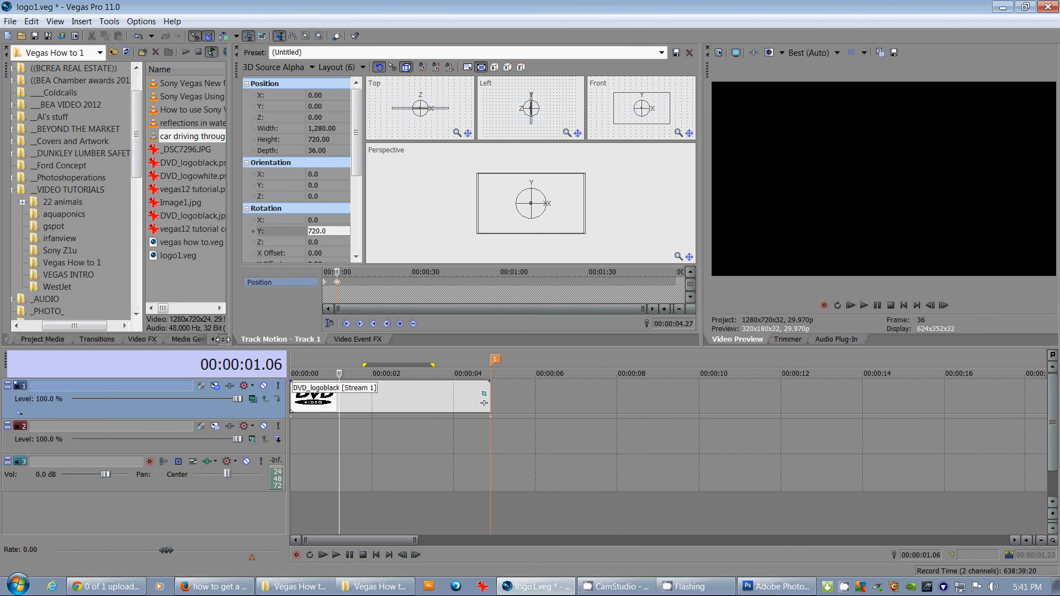
click(157, 339)
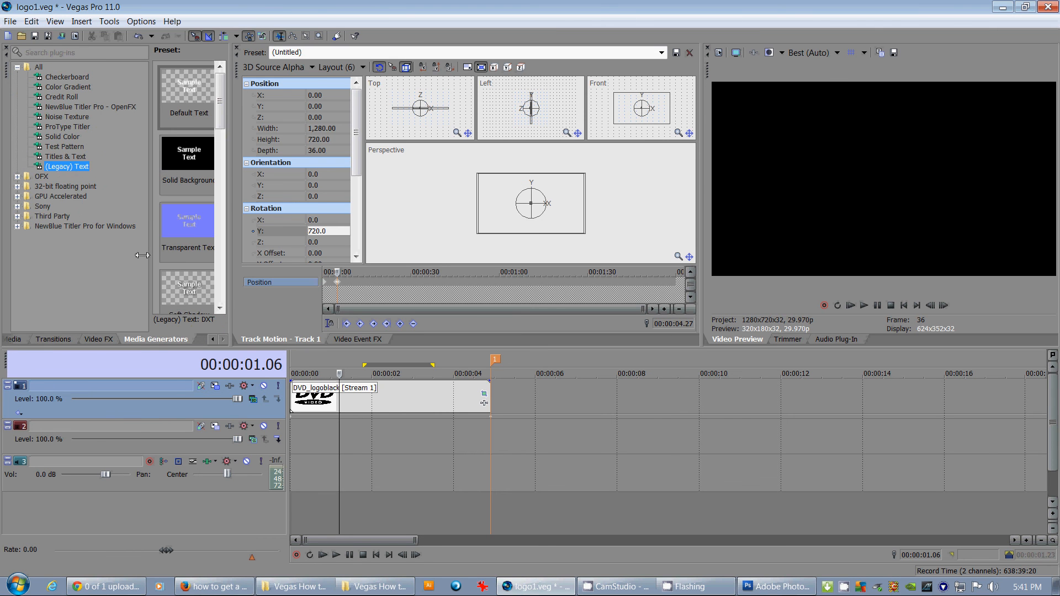
click(61, 135)
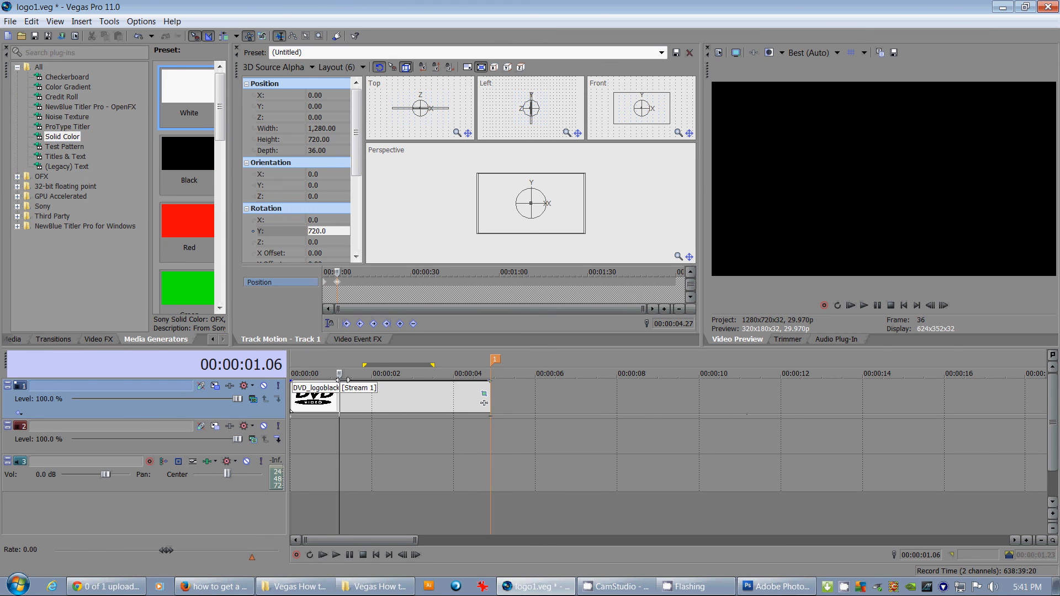
drag(188, 87, 383, 438)
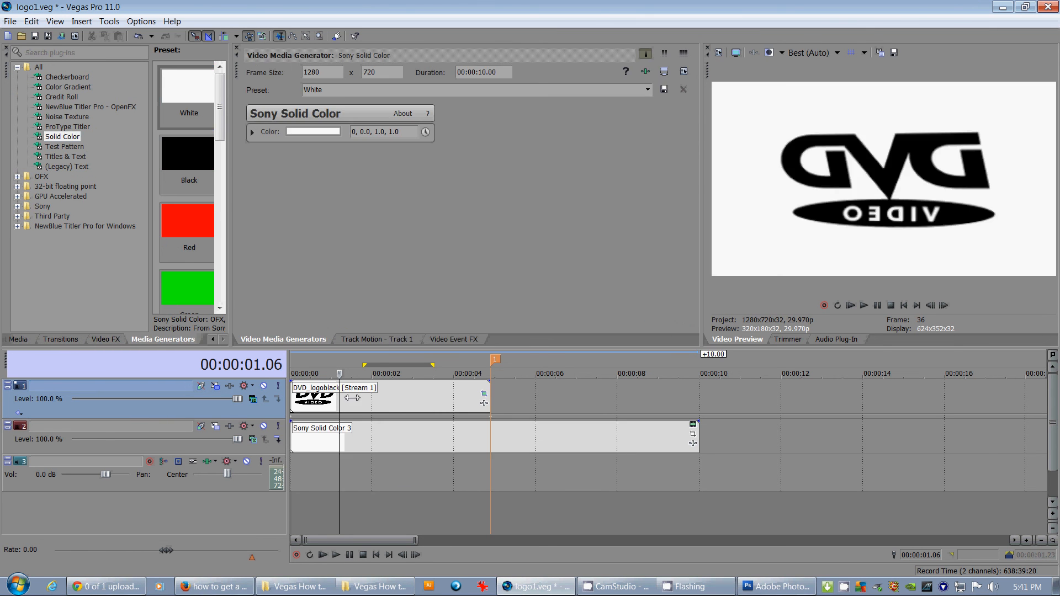
key(space)
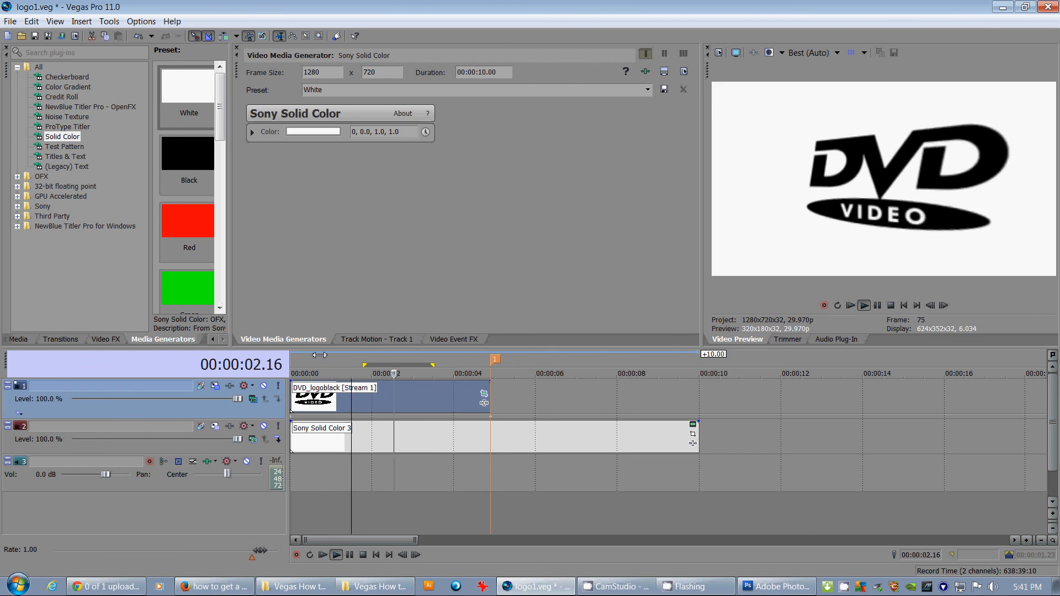
click(298, 364)
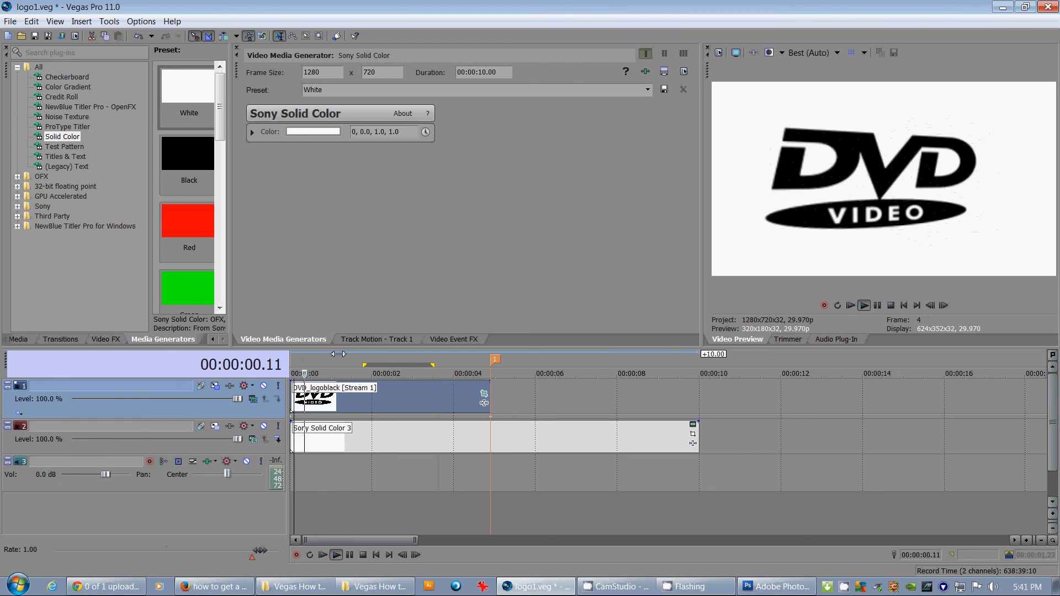
key(k)
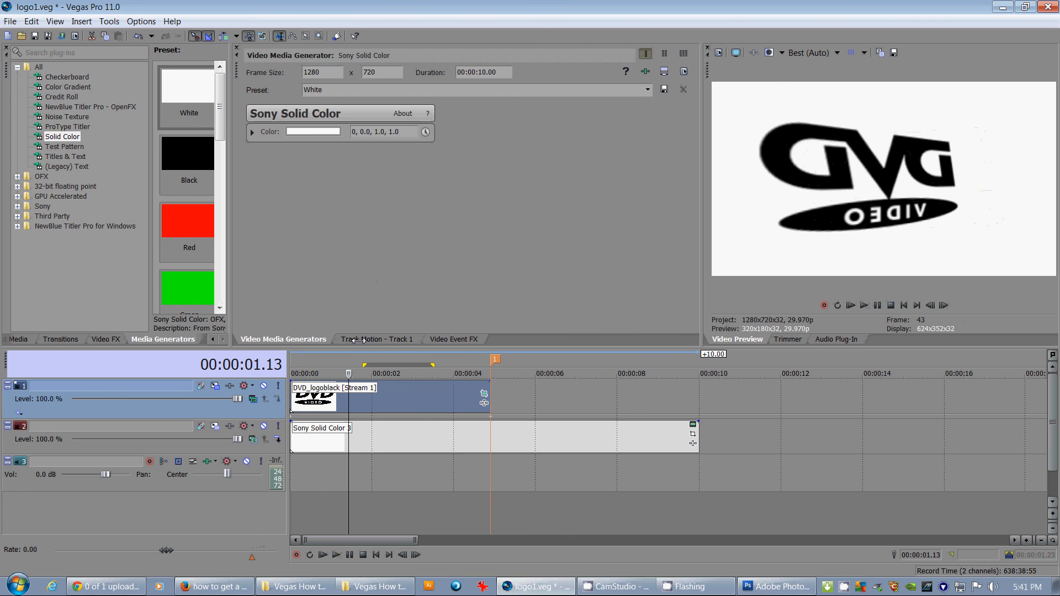
Review the spin in track 1's motion settings with repeated playback
click(360, 339)
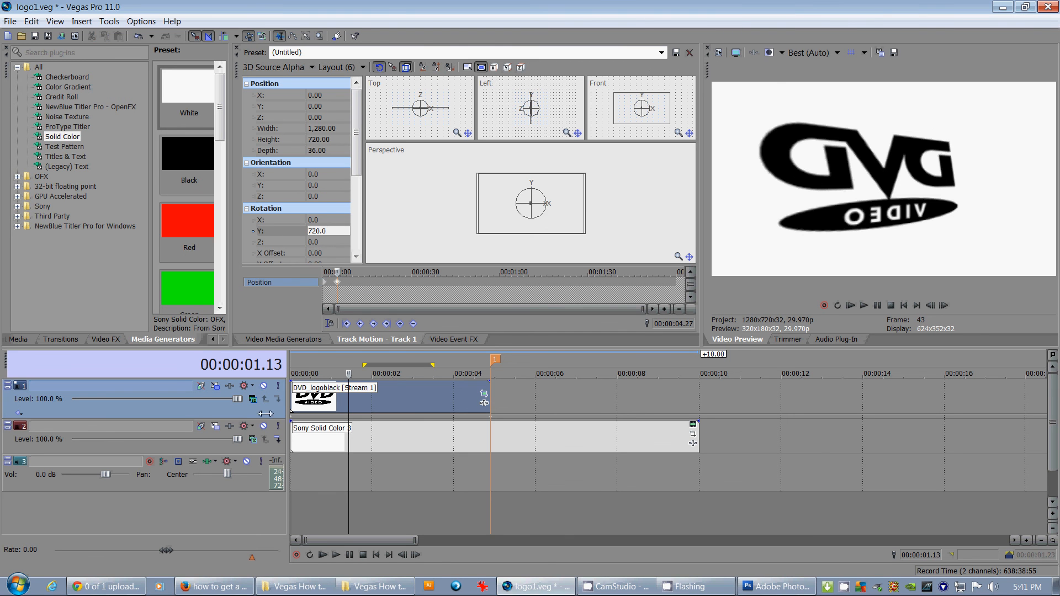
key(space)
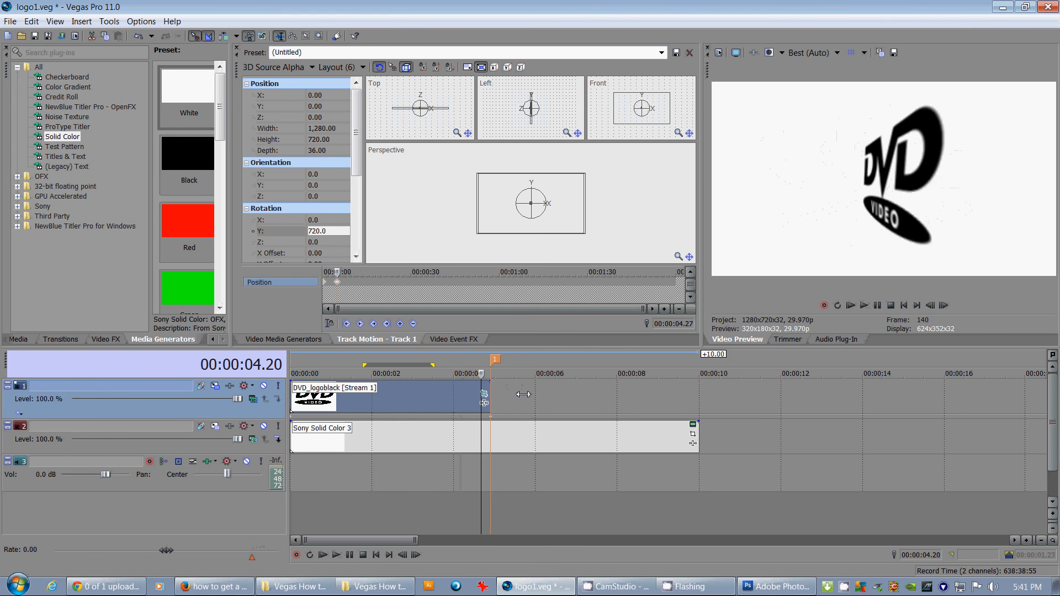
key(Return)
key(space)
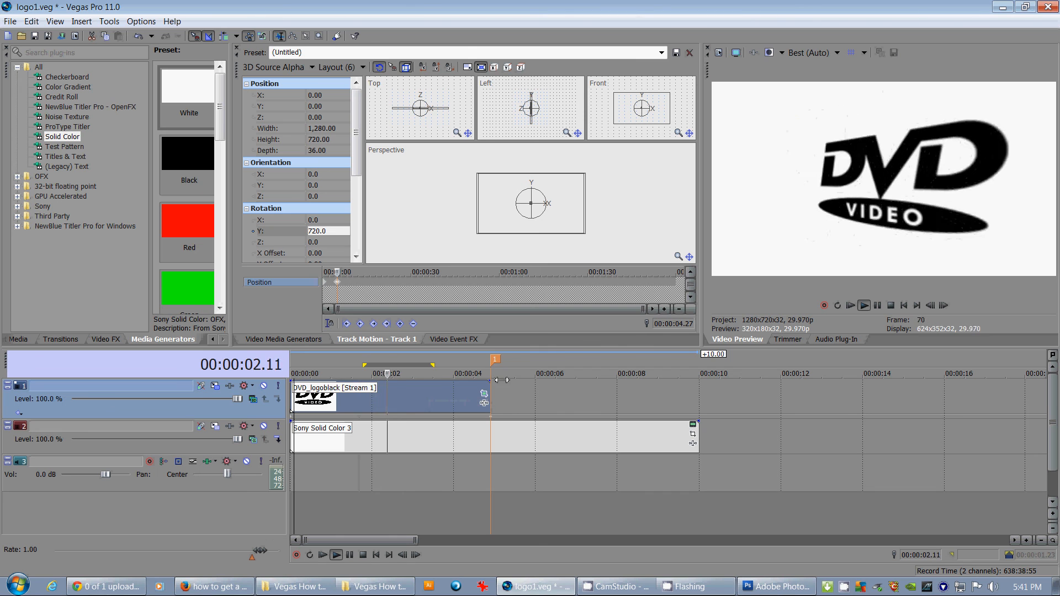
Delete the white solid colour event and save logo1.veg with Ctrl+S
click(551, 437)
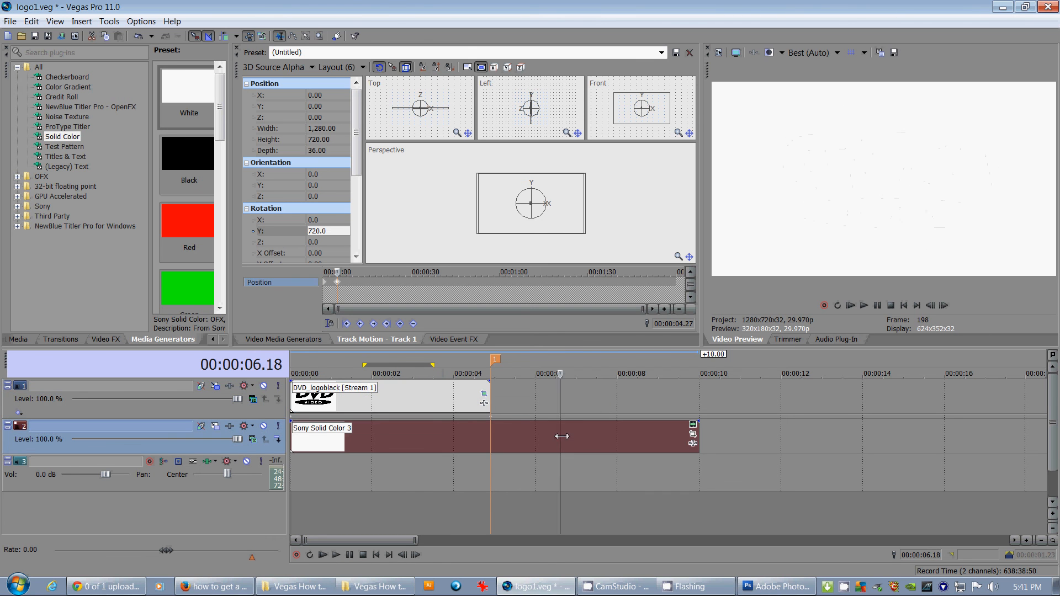
key(Delete)
click(312, 398)
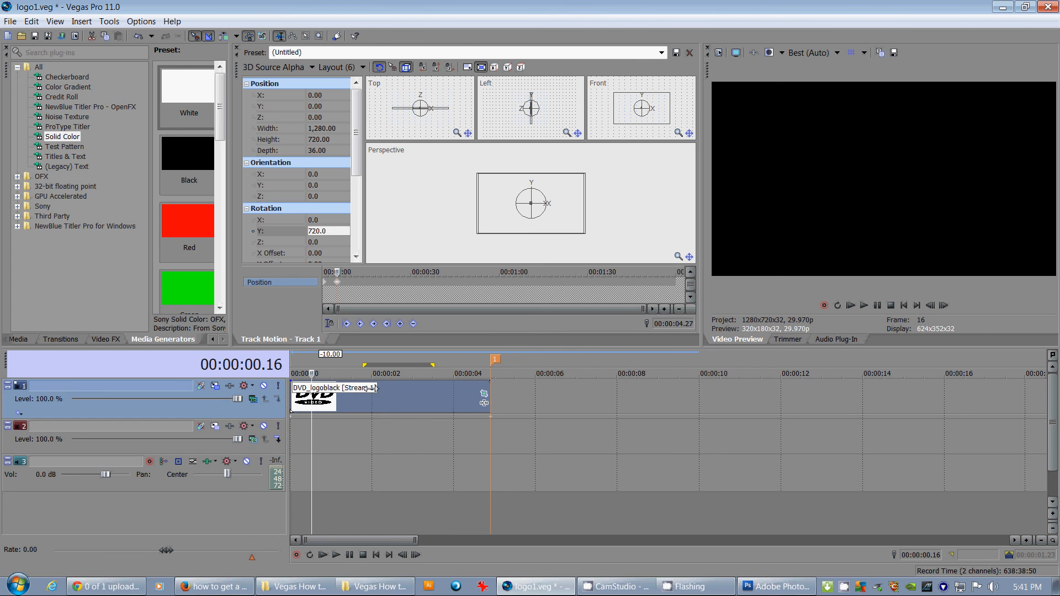
key(ctrl+s)
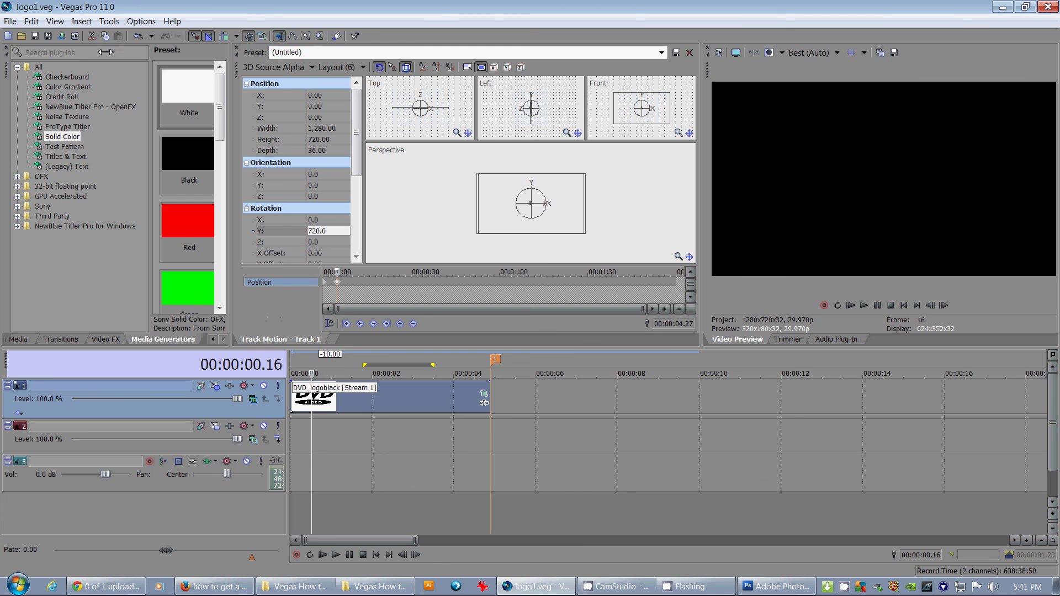
click(10, 20)
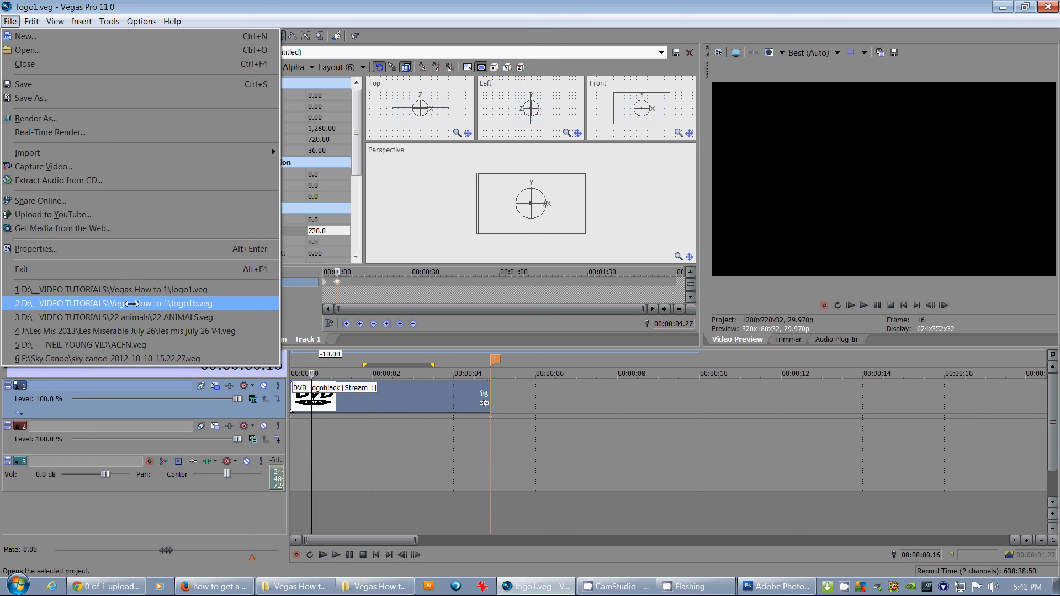
Reopen logo1b.veg from the recent files and play the spinning logo over the driving footage
click(130, 303)
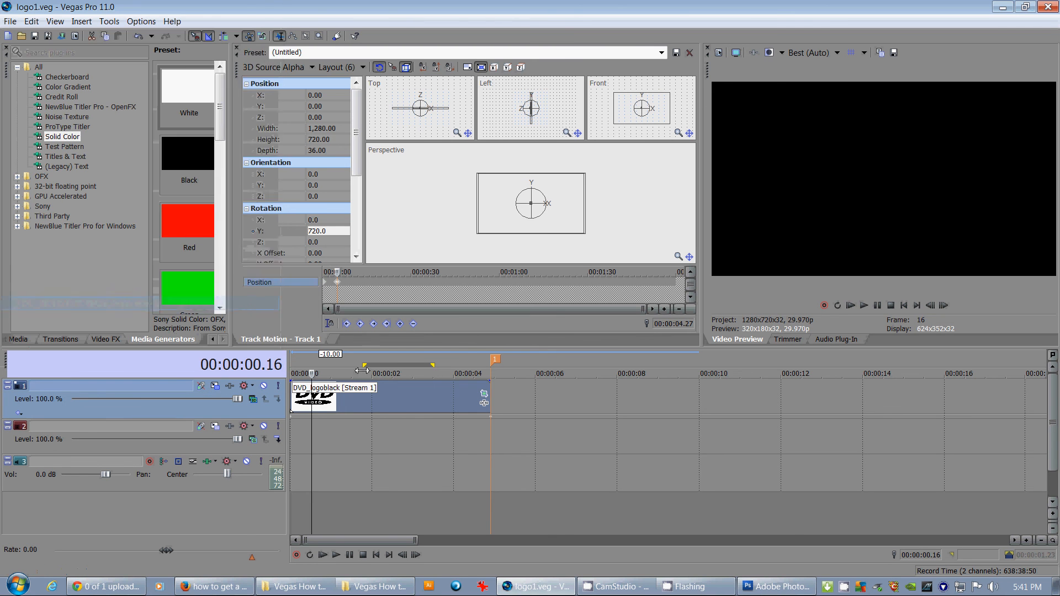
key(space)
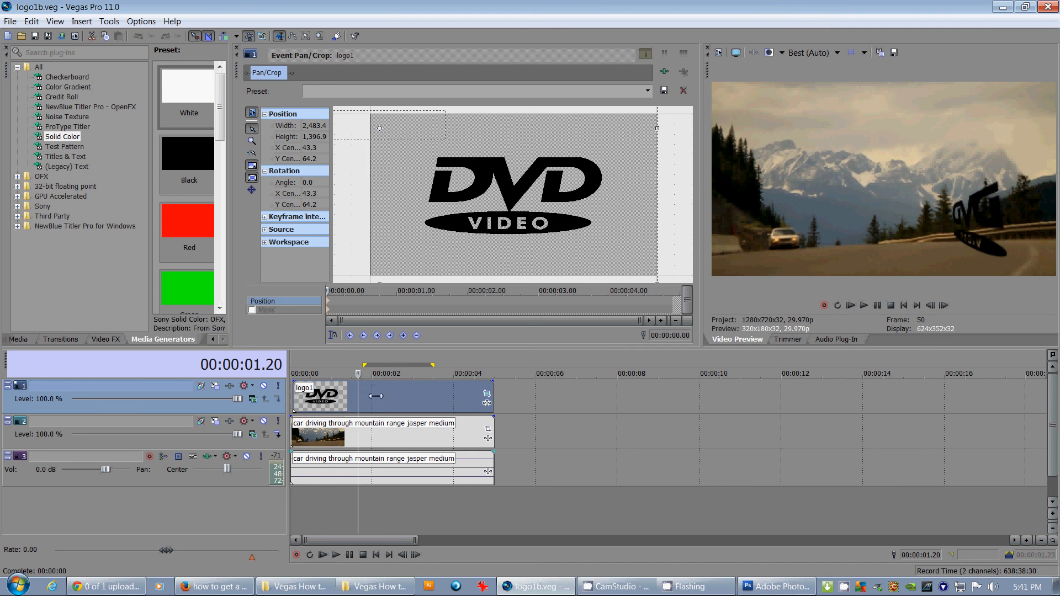
key(space)
key(space)
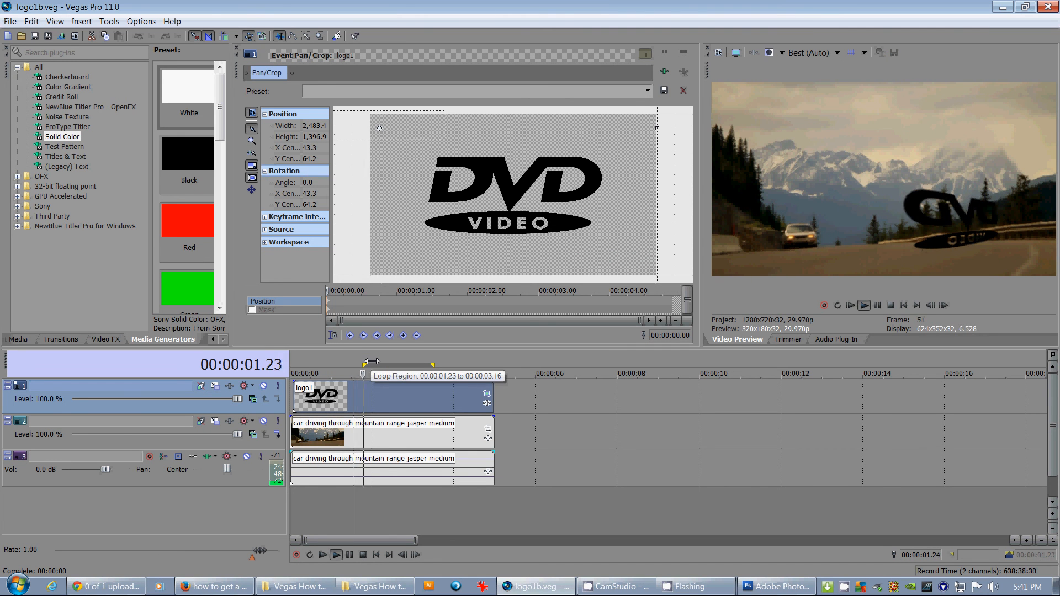
key(space)
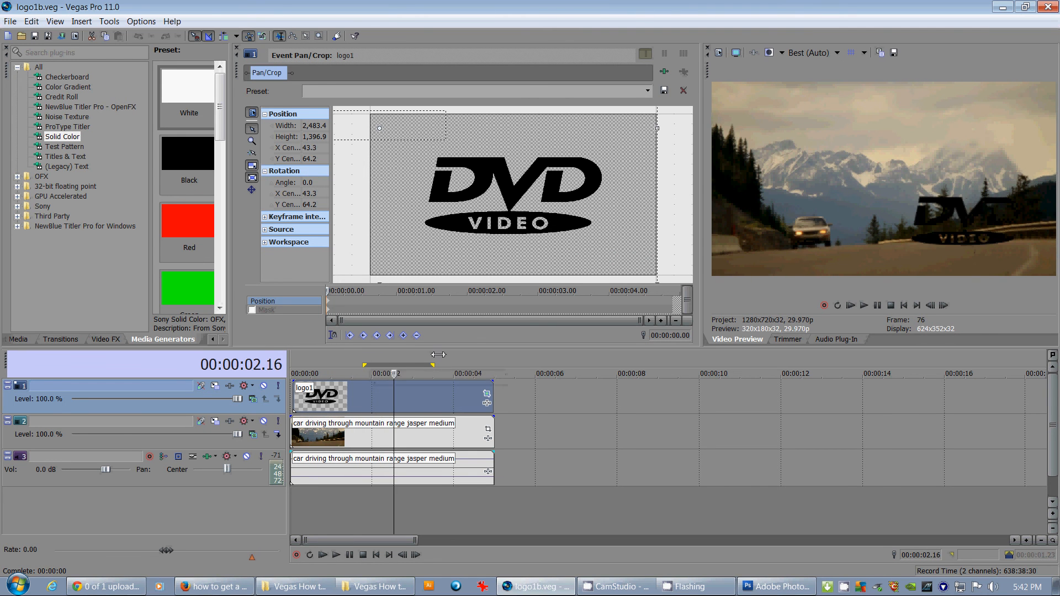
Mark a loop region from about 2 to 3 seconds on the ruler and play it
drag(379, 372, 437, 372)
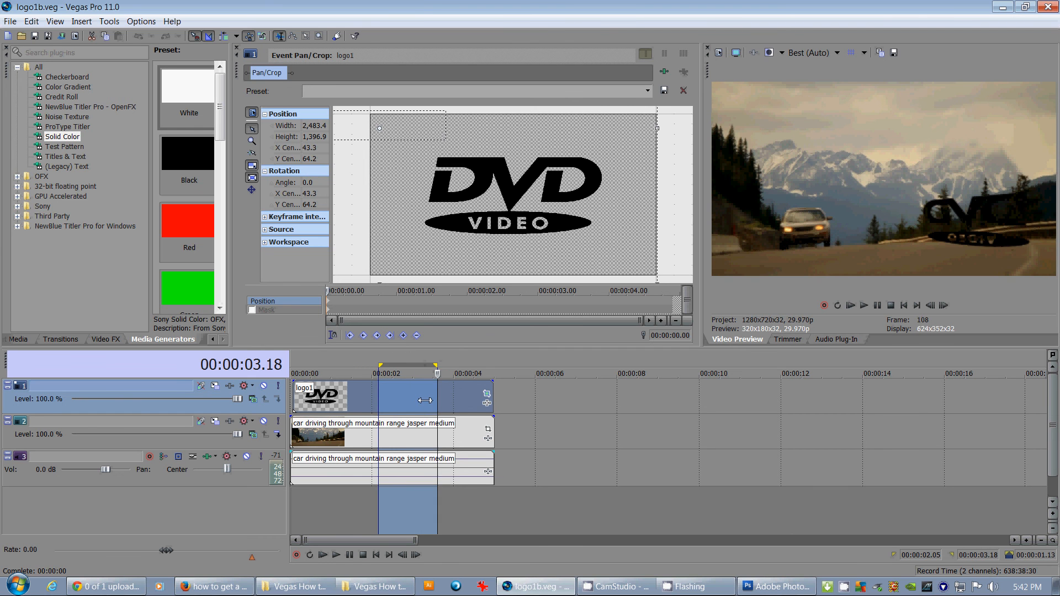
key(space)
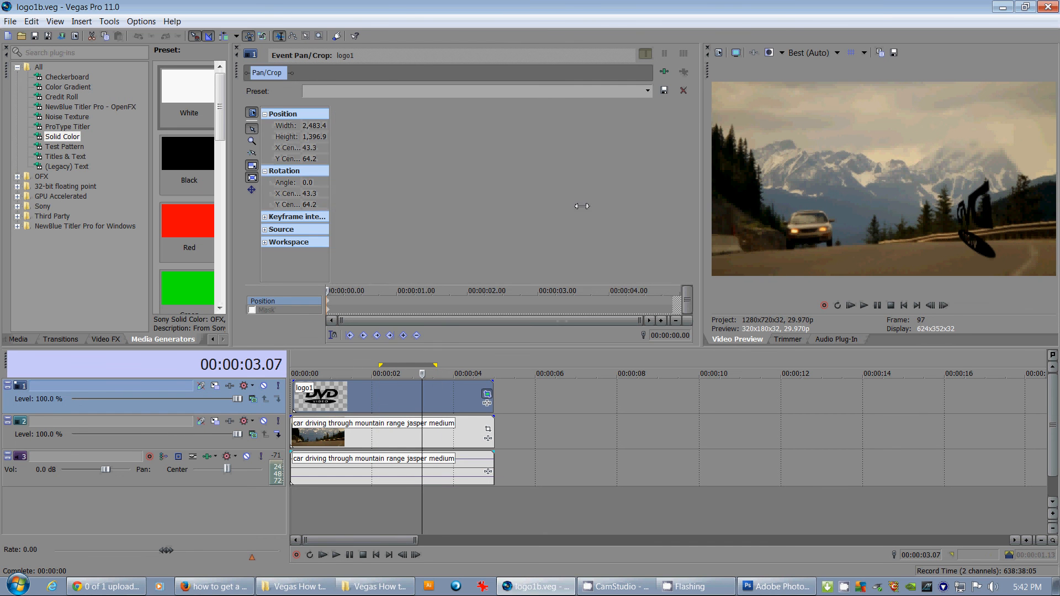
scroll(568, 206, down, 3)
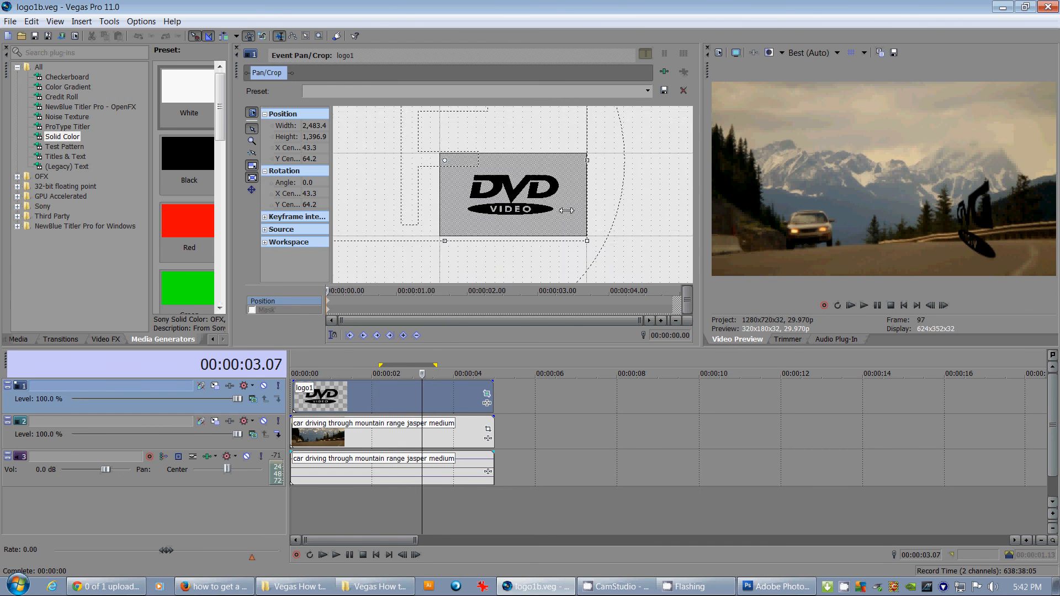
Nudge the logo's framing off-centre, then Restore it to the full 1280×720 frame at 640,360
drag(491, 170, 543, 191)
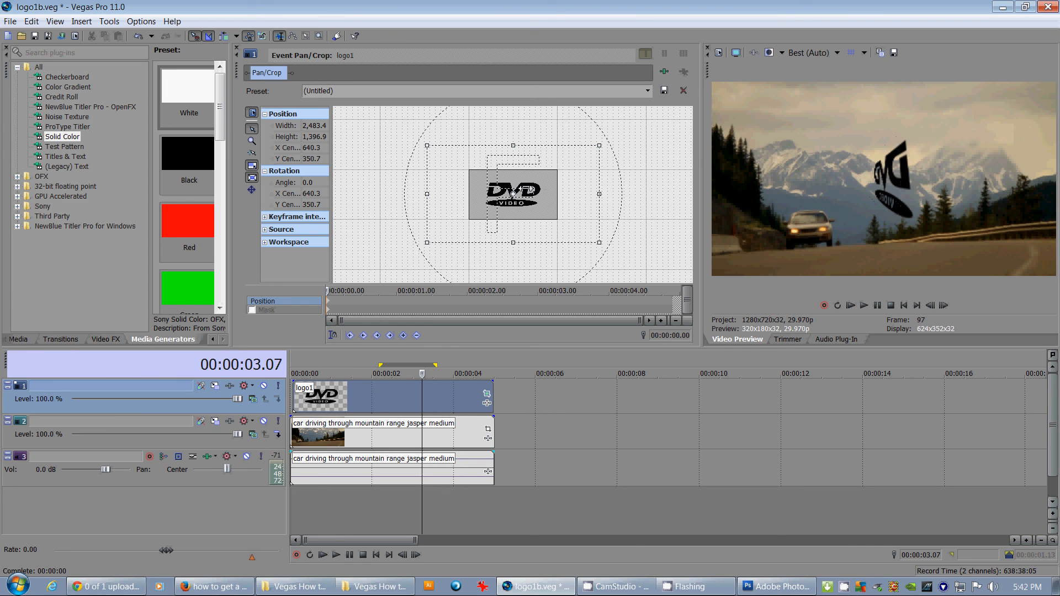
right_click(526, 190)
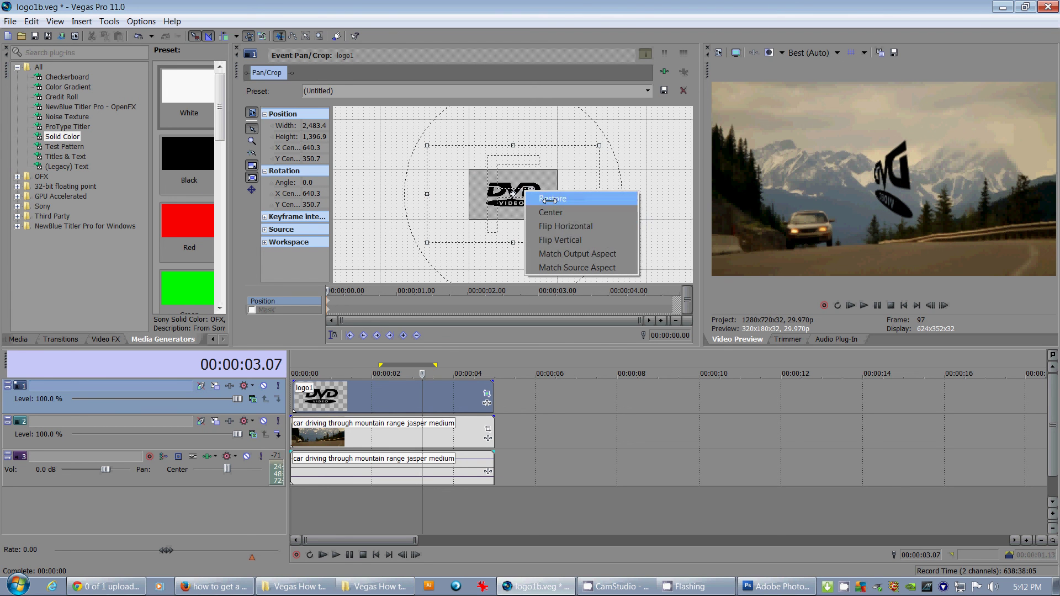
click(588, 252)
right_click(525, 184)
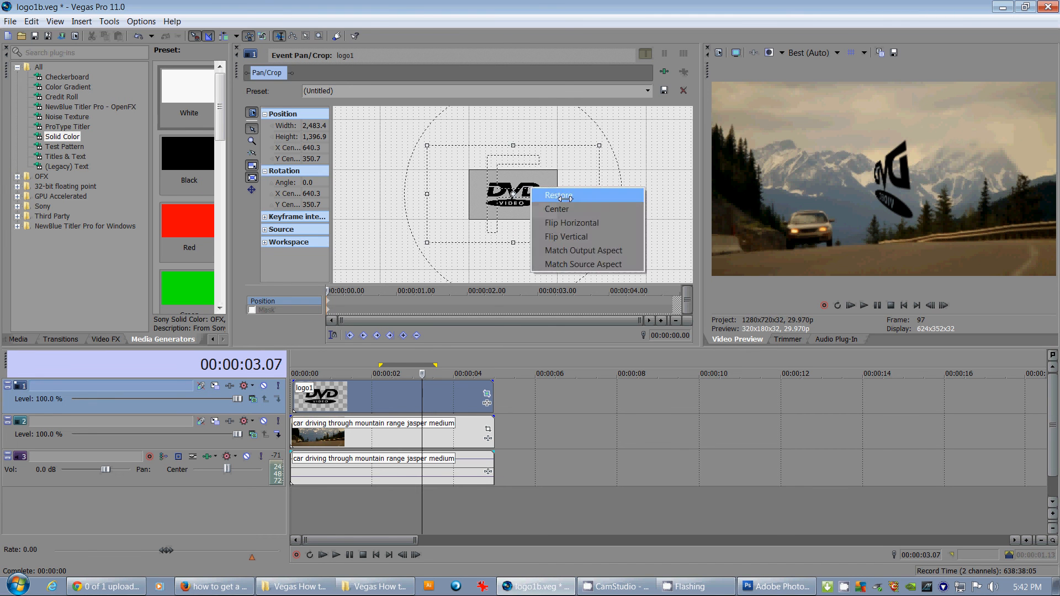
click(547, 189)
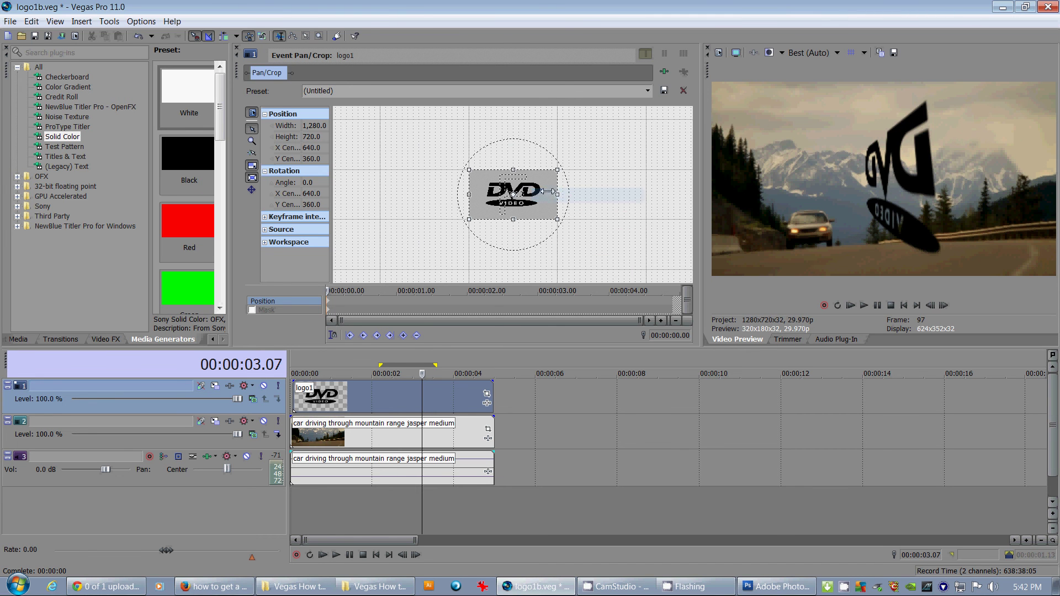
Replay the reframed logo from the start and from around two seconds, stopping near 1.09 s
click(304, 373)
key(space)
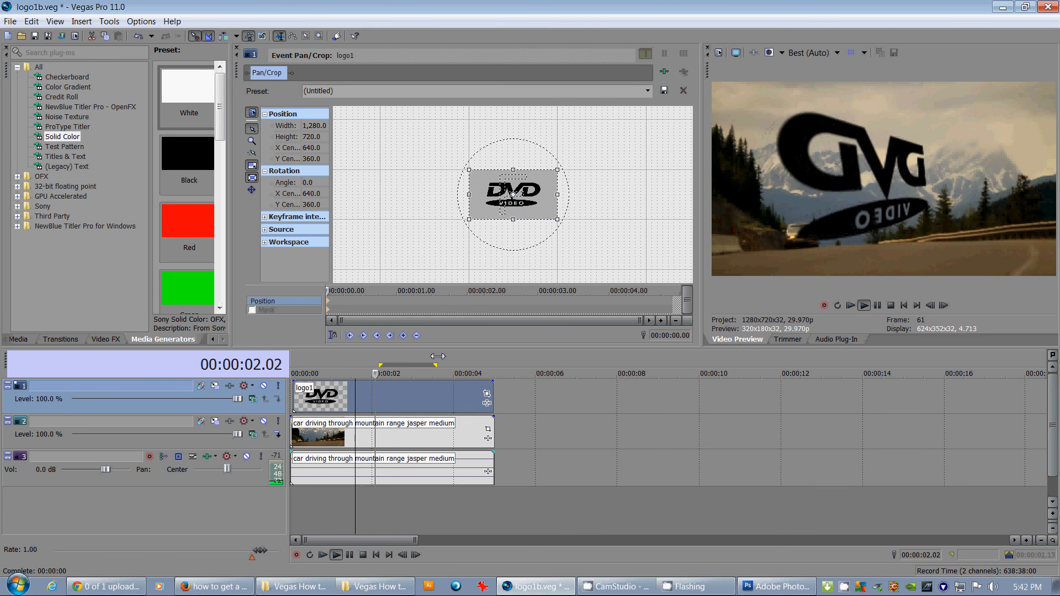
key(space)
click(446, 373)
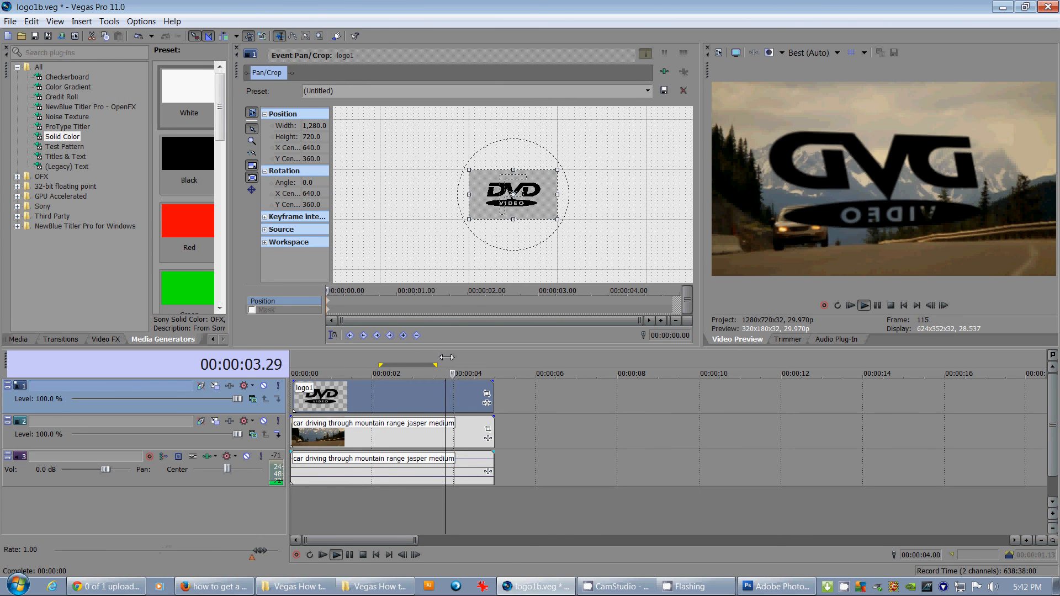
click(367, 374)
key(space)
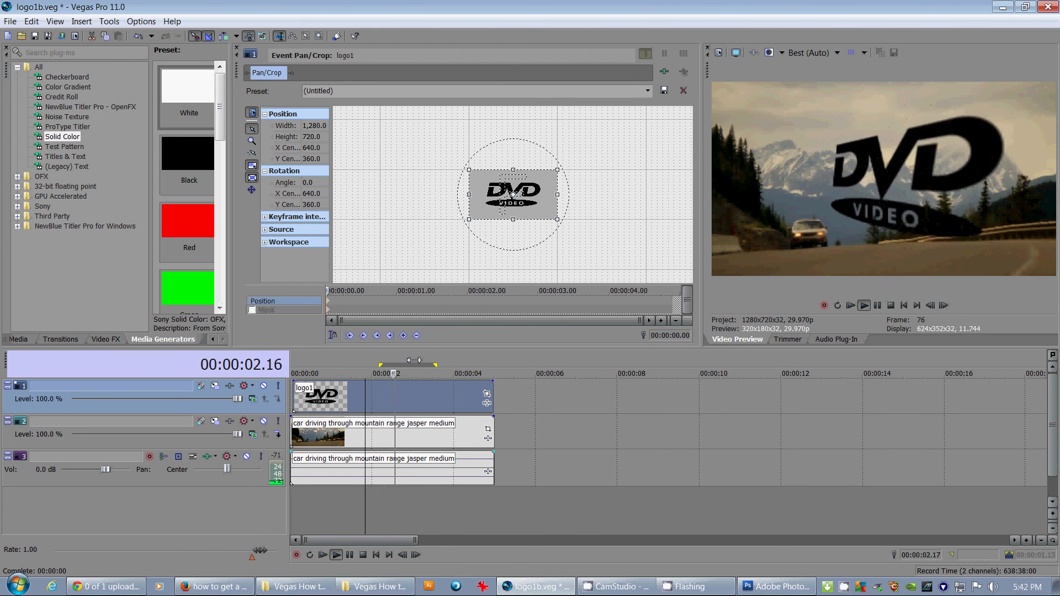
key(space)
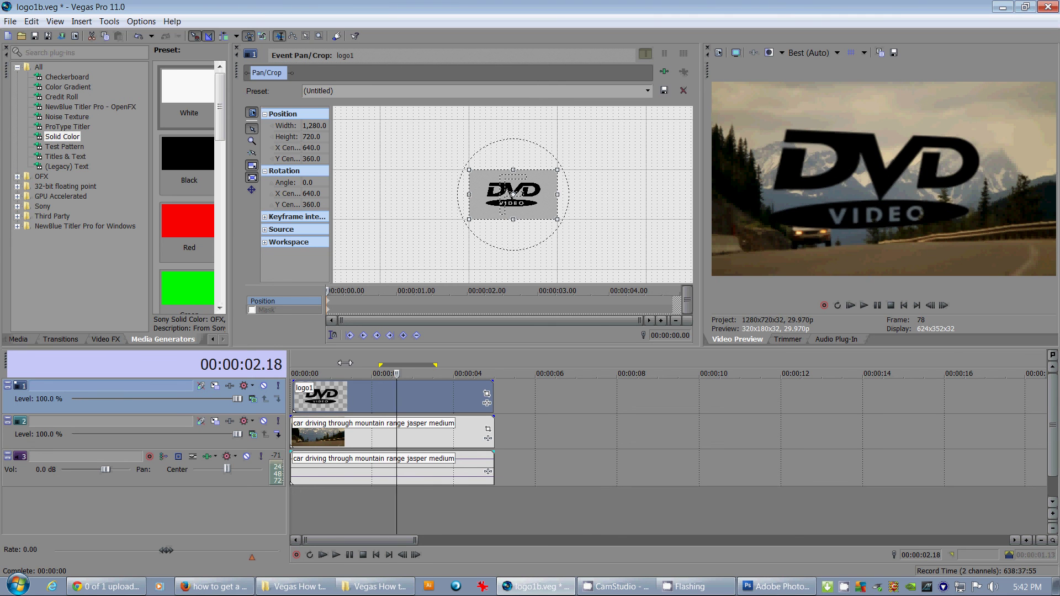
click(343, 373)
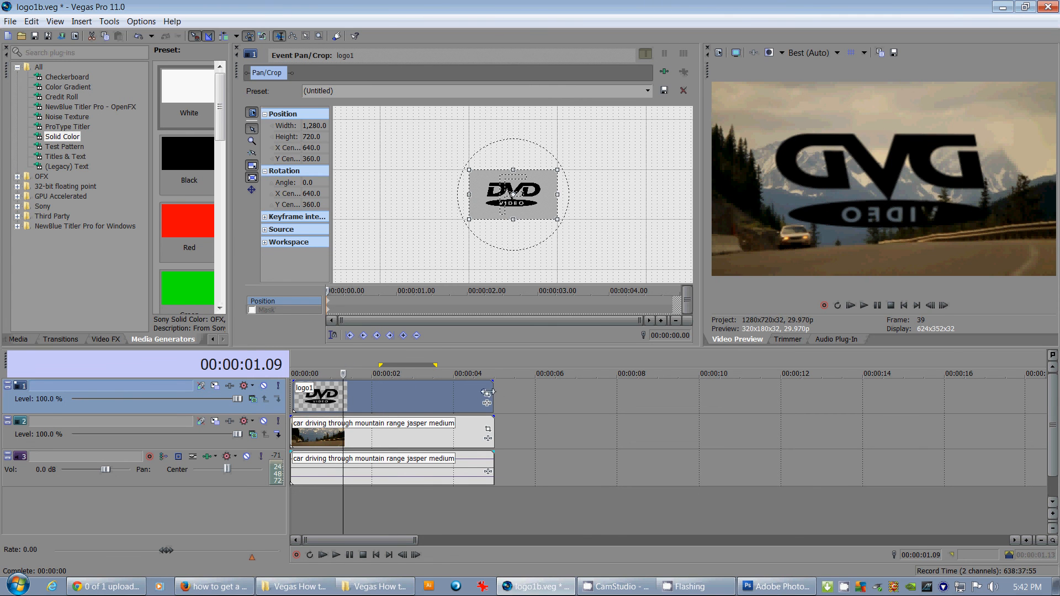
scroll(595, 240, up, 2)
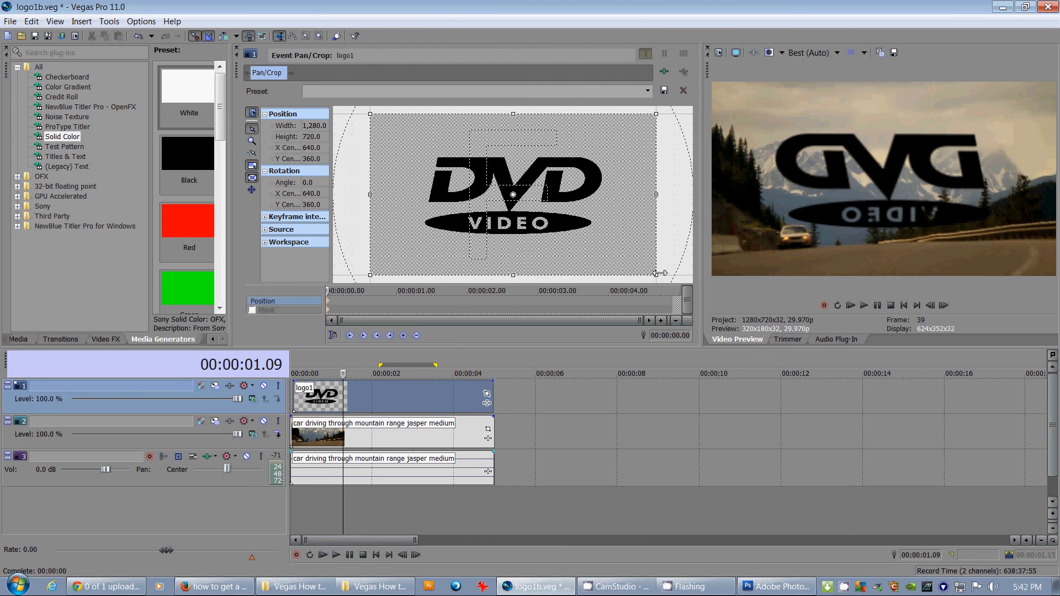
Drag a corner handle to enlarge the crop frame to about 3,127×1,759, shrinking the logo
mouse_move(657, 275)
mouse_down()
mouse_move(617, 250)
mouse_move(639, 265)
mouse_up()
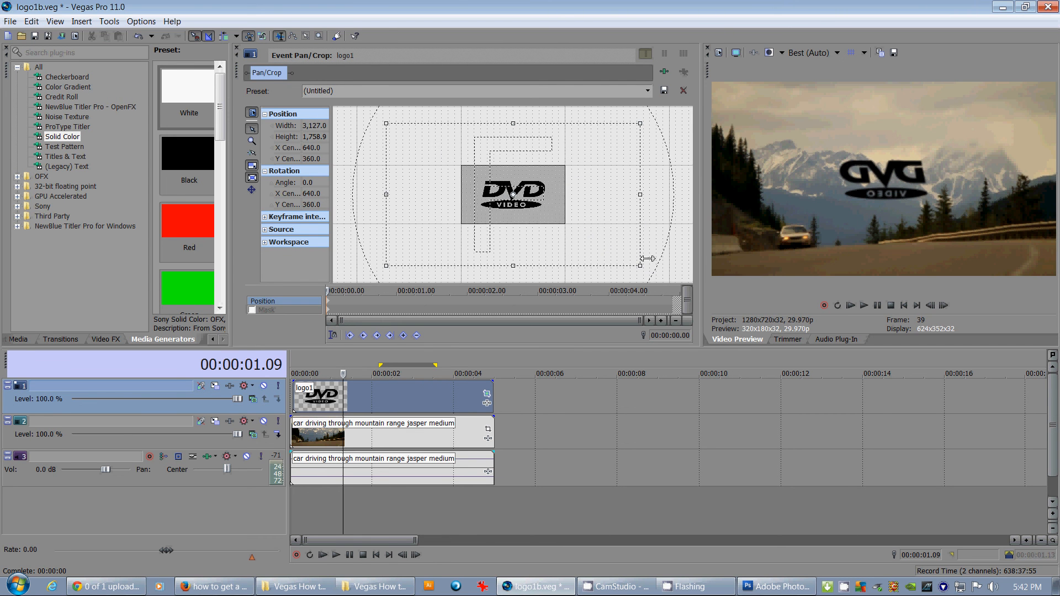
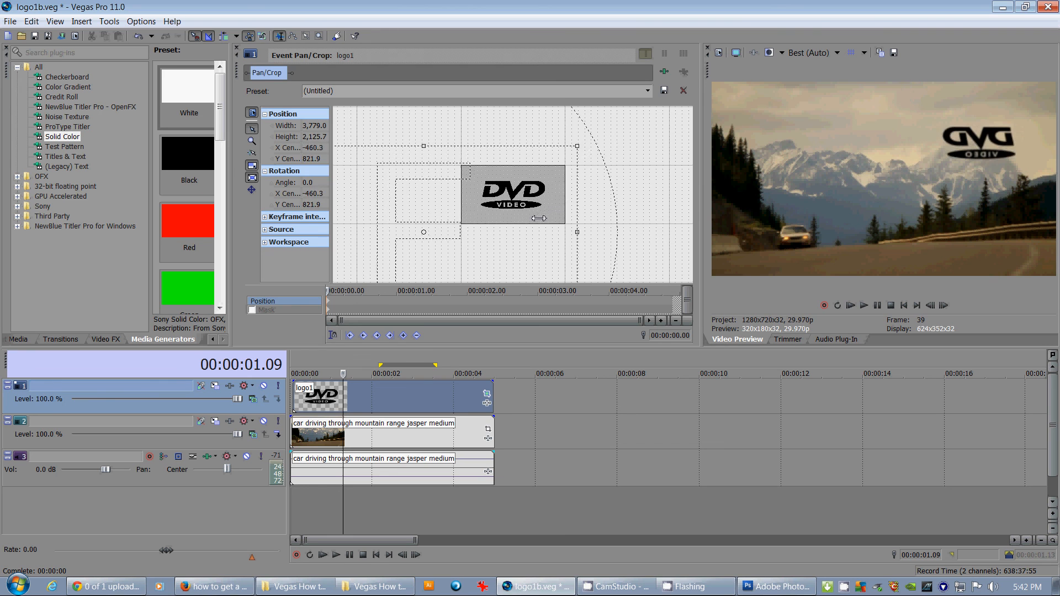
Move the DVD logo up and right at this keyframe, then play the animation and pause about one second in
drag(539, 219, 528, 237)
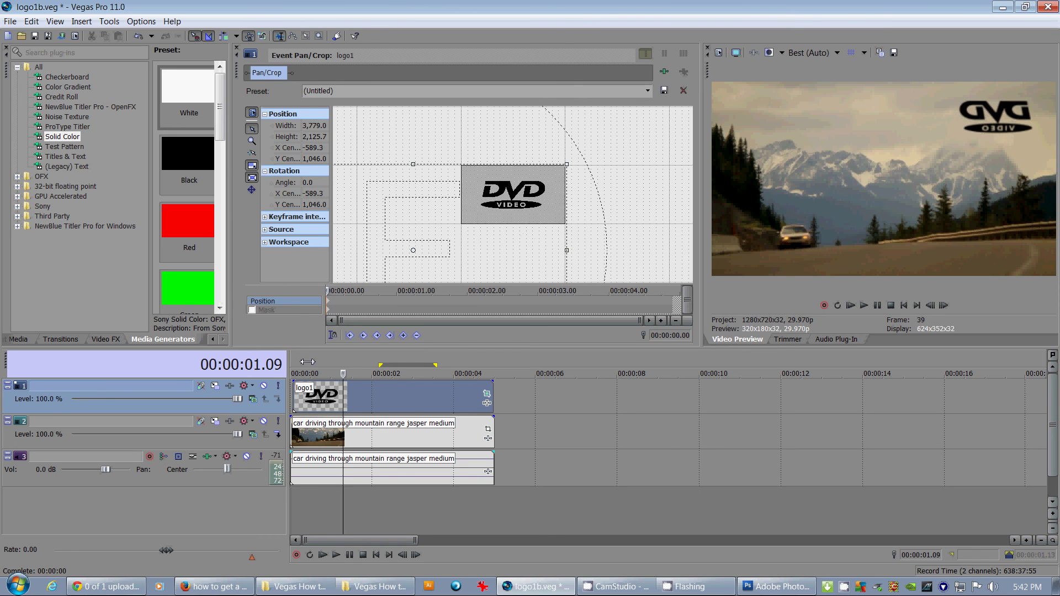
key(space)
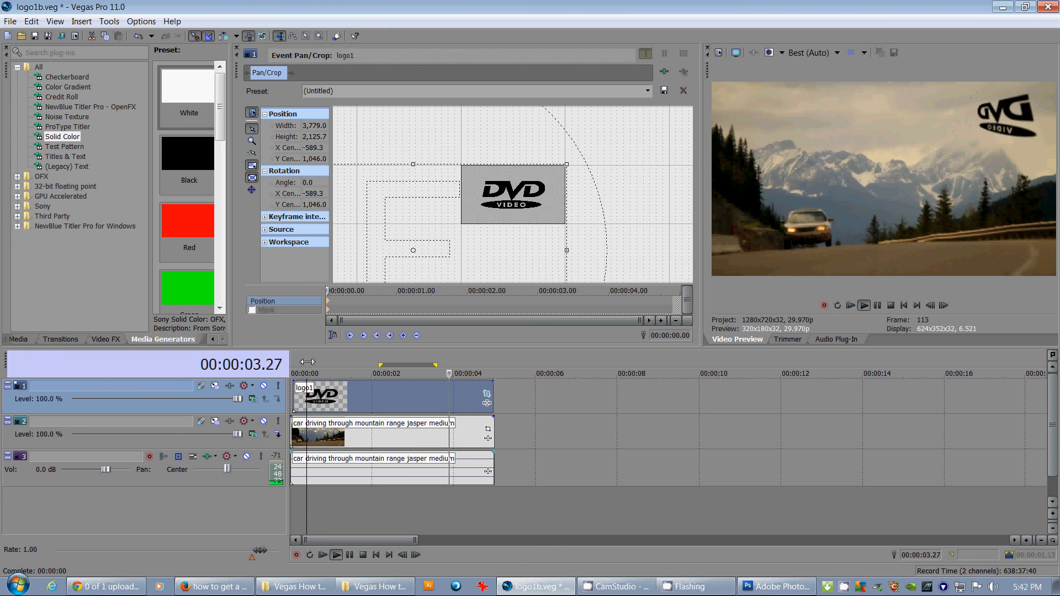
key(space)
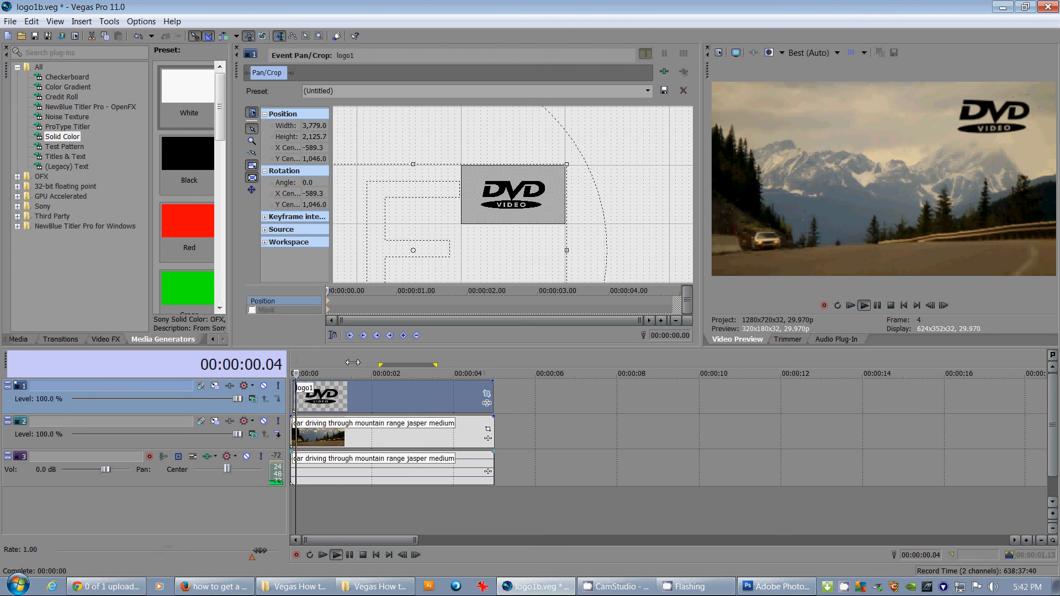
key(Return)
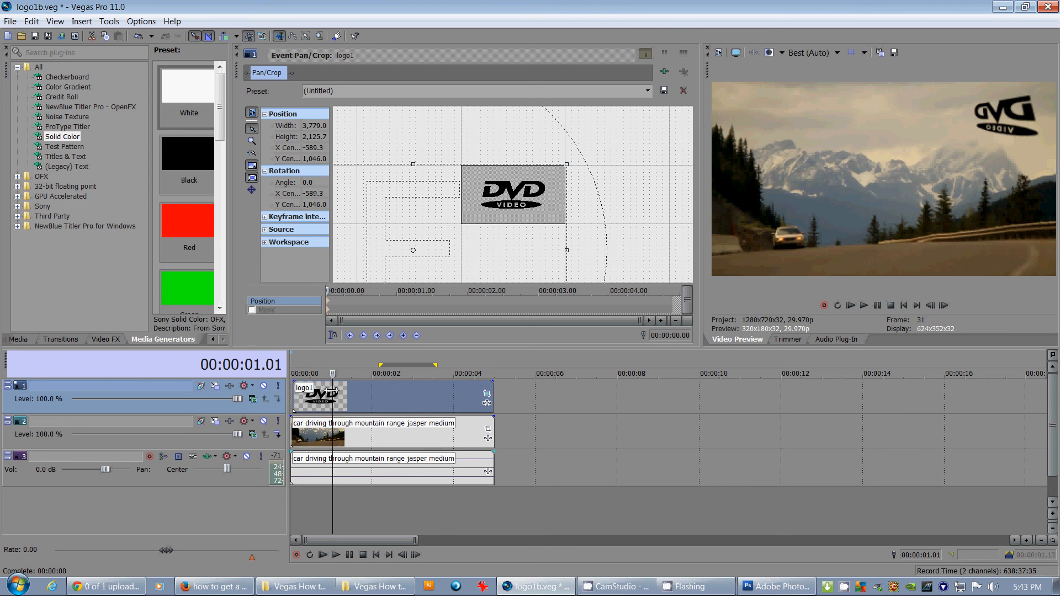
Trim the logo1 event 0.02 s shorter, then scrub to its end, about 1.25 s and about 3 s
drag(332, 394, 467, 388)
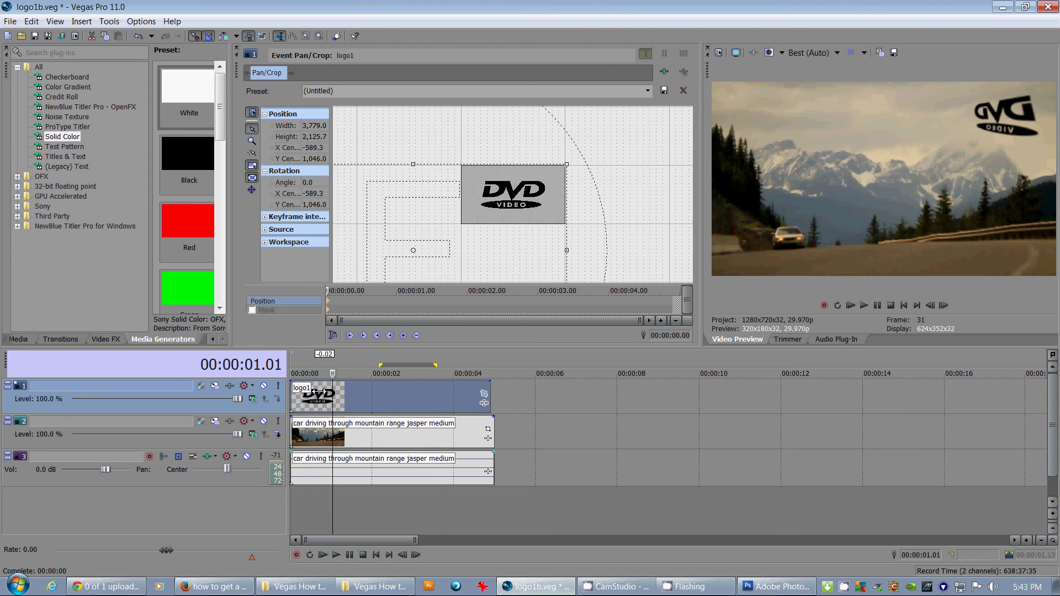
click(491, 388)
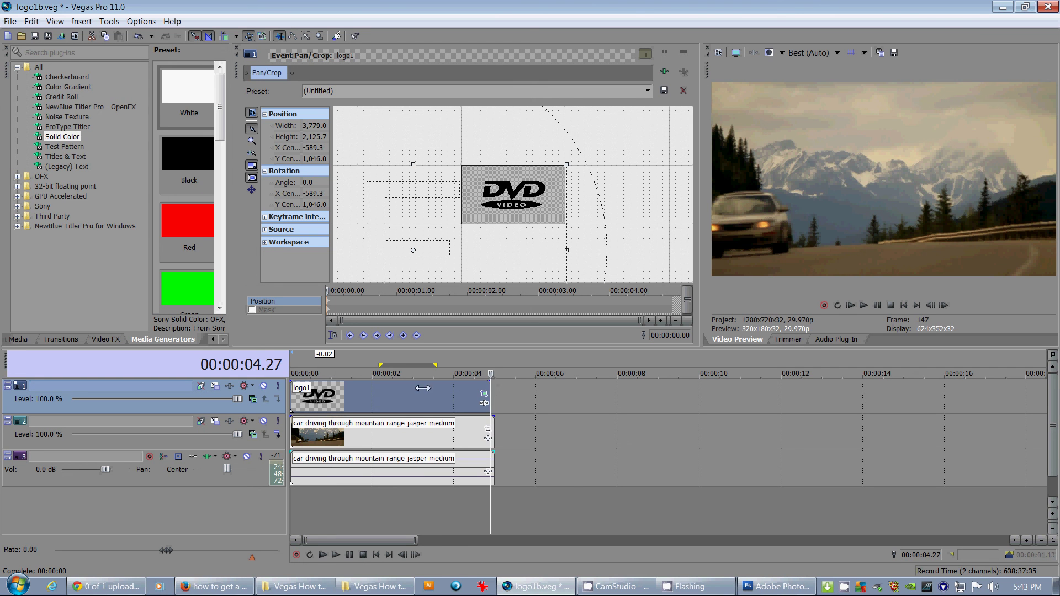
click(367, 371)
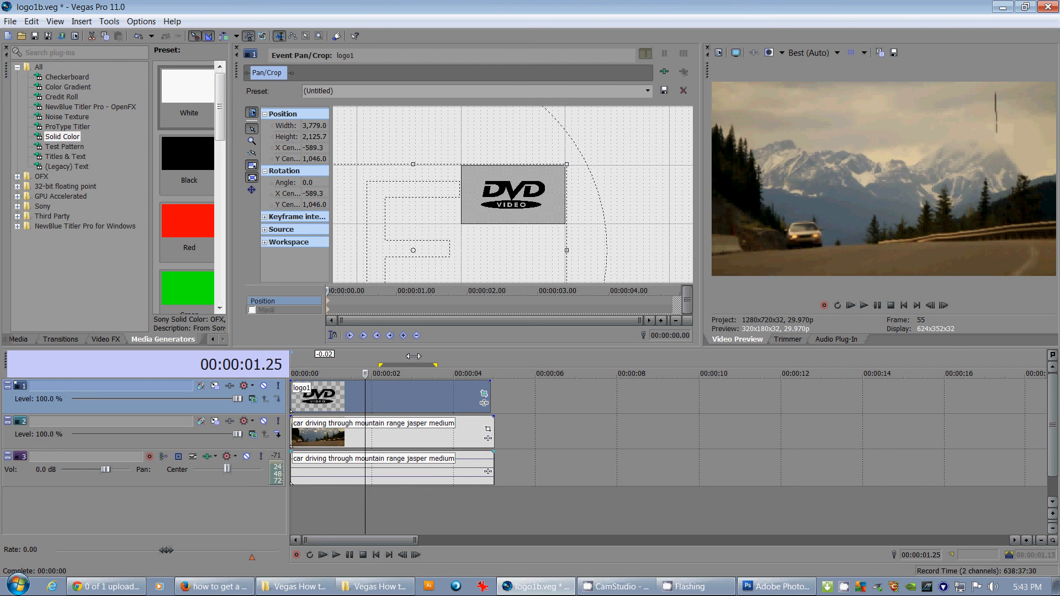
drag(414, 356, 458, 359)
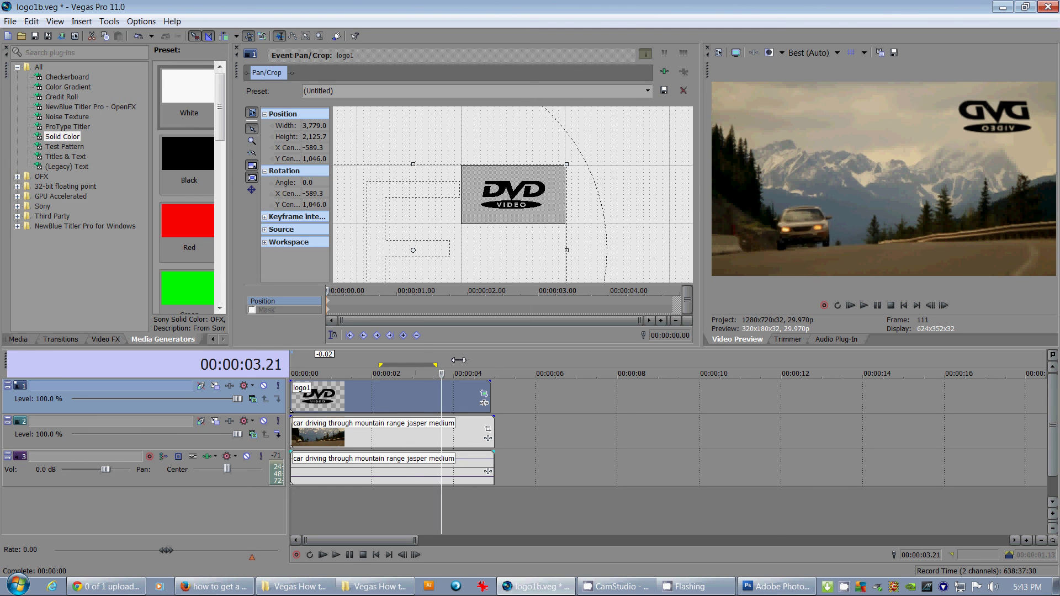